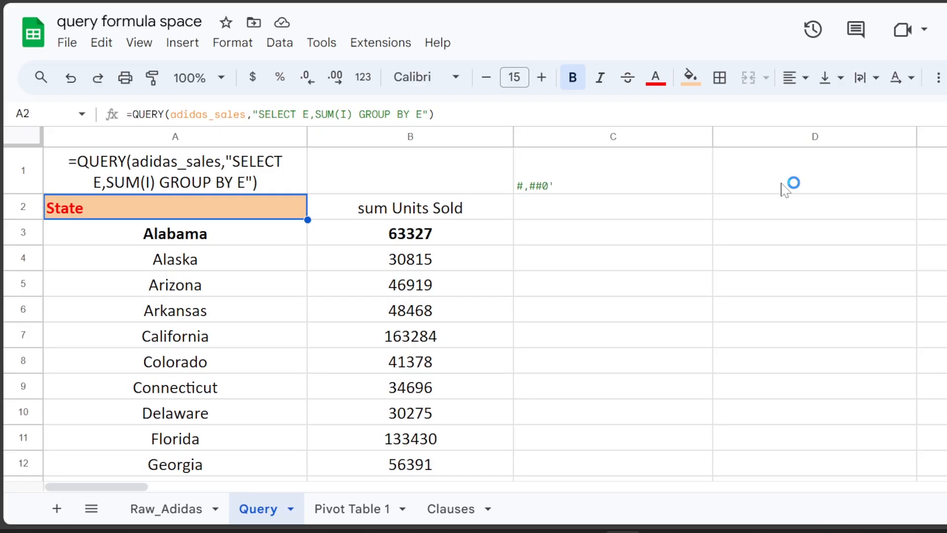
# Review the descriptions of the limit, offset, label and format clauses on the Clauses sheet.
pyautogui.click(466, 506)
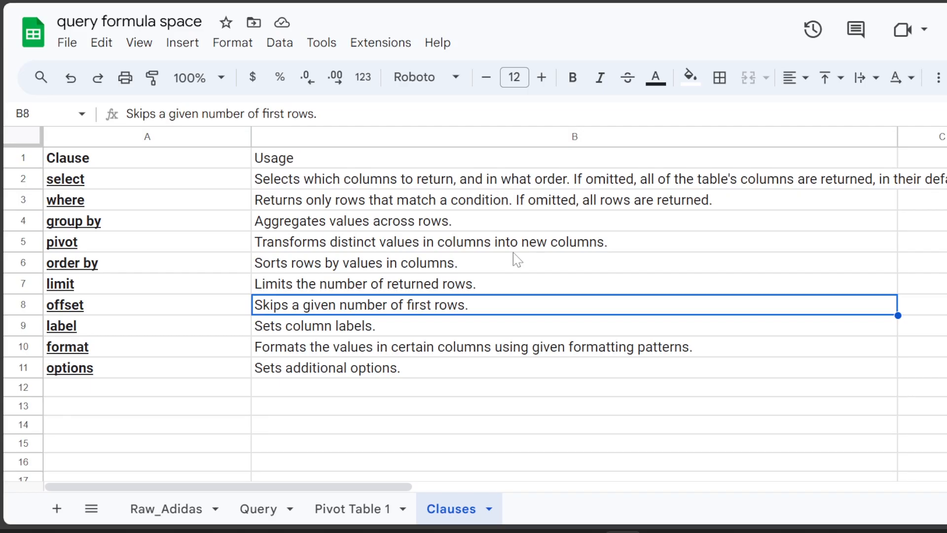
pyautogui.moveTo(323, 310); pyautogui.dragTo(332, 370)
pyautogui.moveTo(392, 351); pyautogui.dragTo(393, 286)
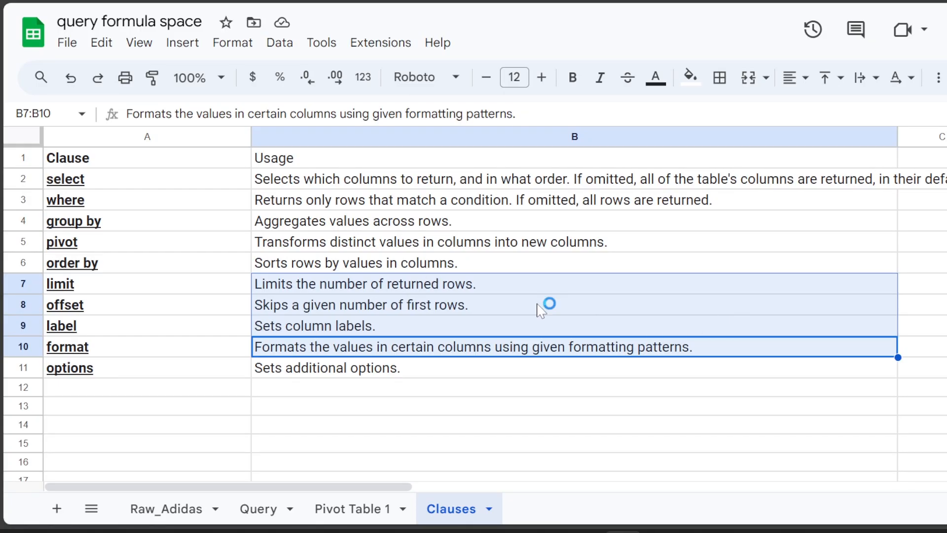
pyautogui.click(318, 289)
pyautogui.moveTo(318, 289); pyautogui.dragTo(311, 304)
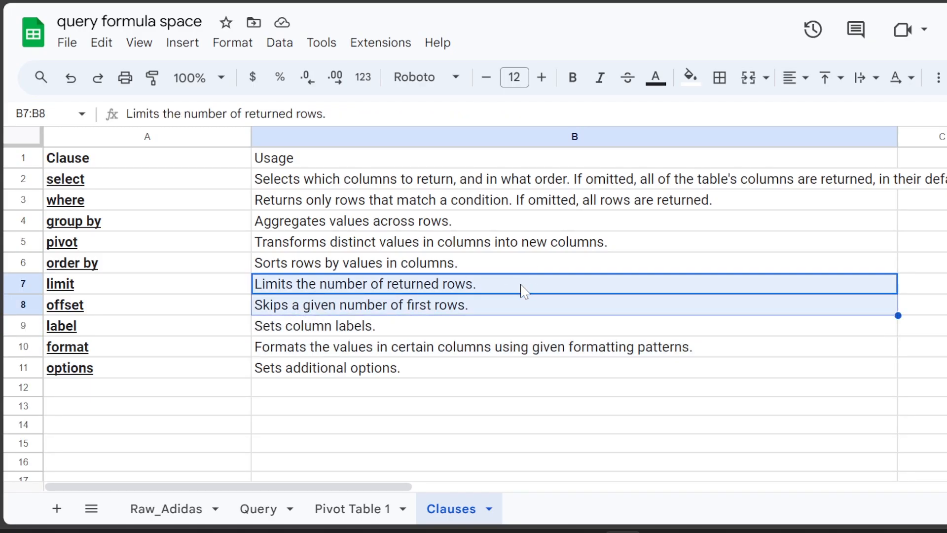
pyautogui.click(321, 289)
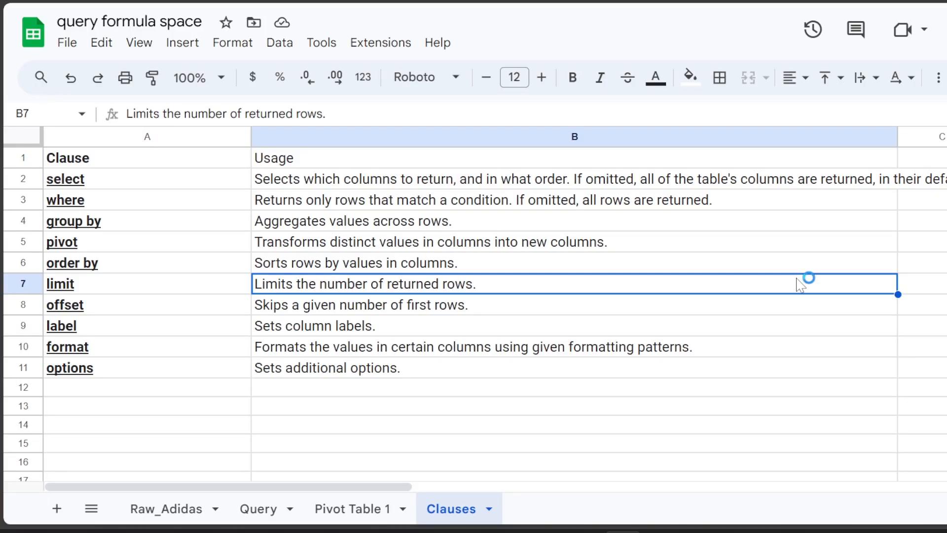
pyautogui.press('Down')
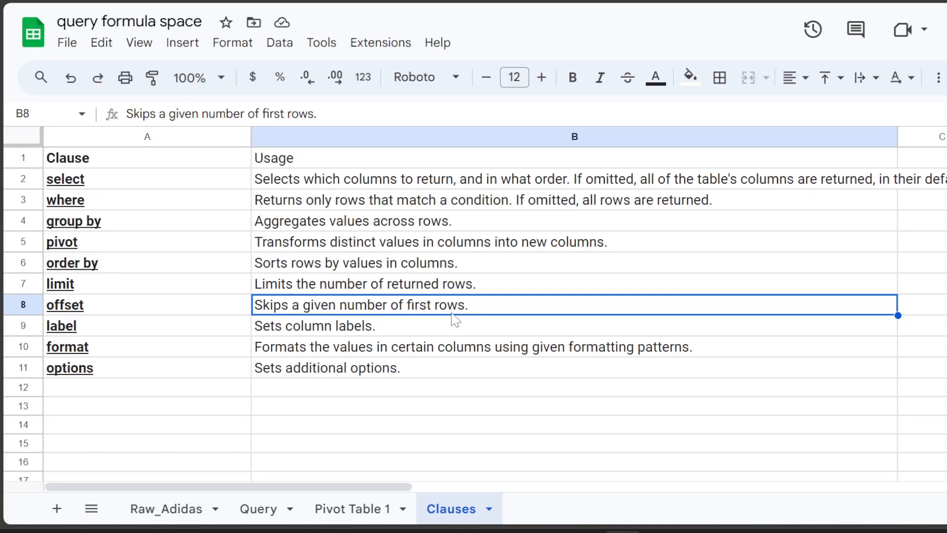
# Examine the units sold per state and their current row order on the Query sheet.
pyautogui.click(253, 511)
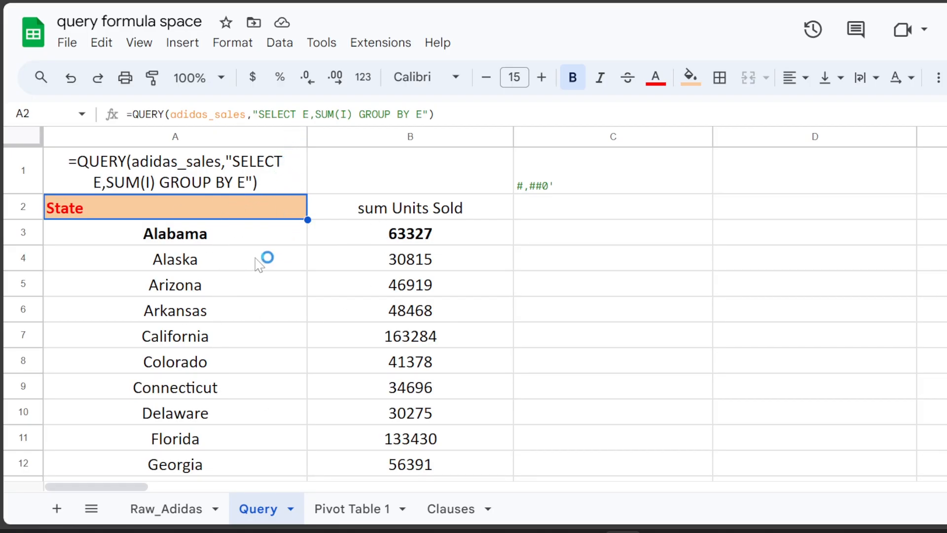
pyautogui.scroll(-5, 444, 237)
pyautogui.scroll(5, 385, 321)
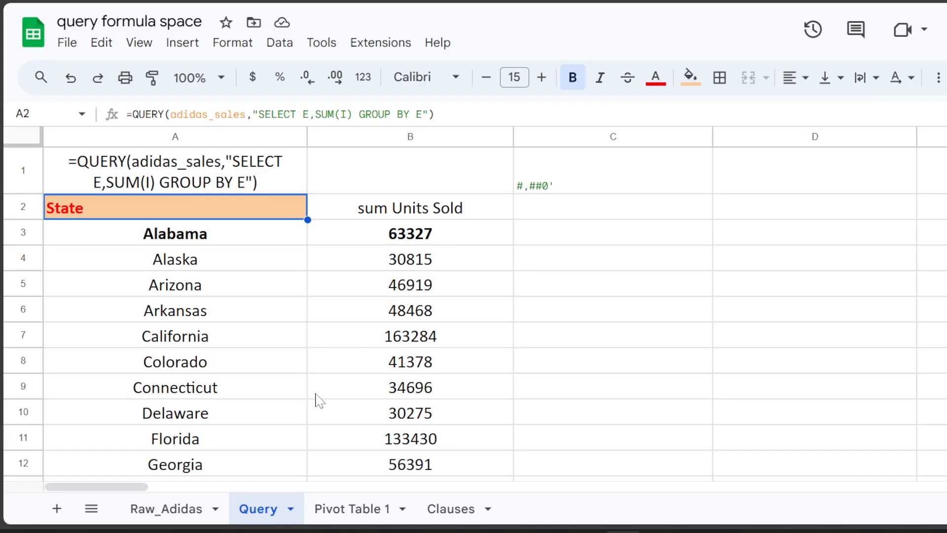
pyautogui.click(207, 504)
pyautogui.click(248, 505)
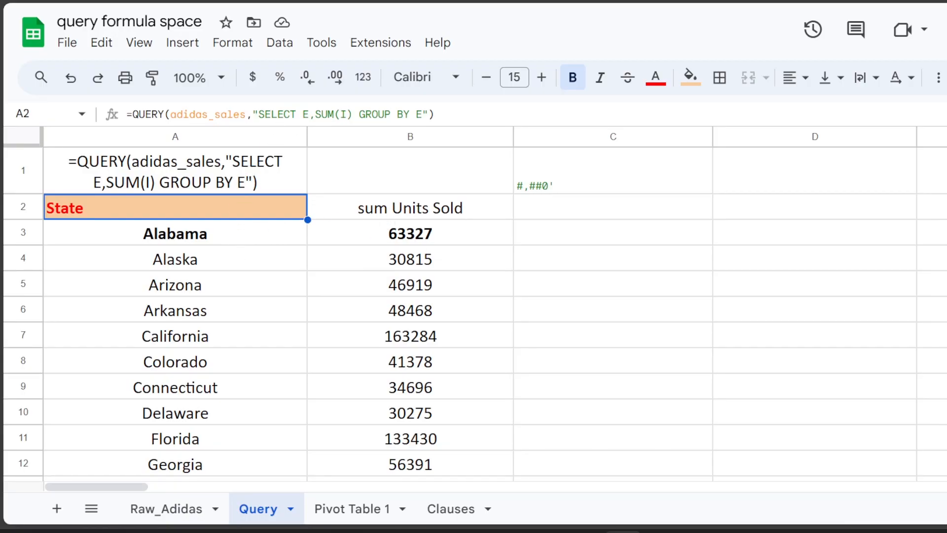
pyautogui.scroll(-10, 216, 313)
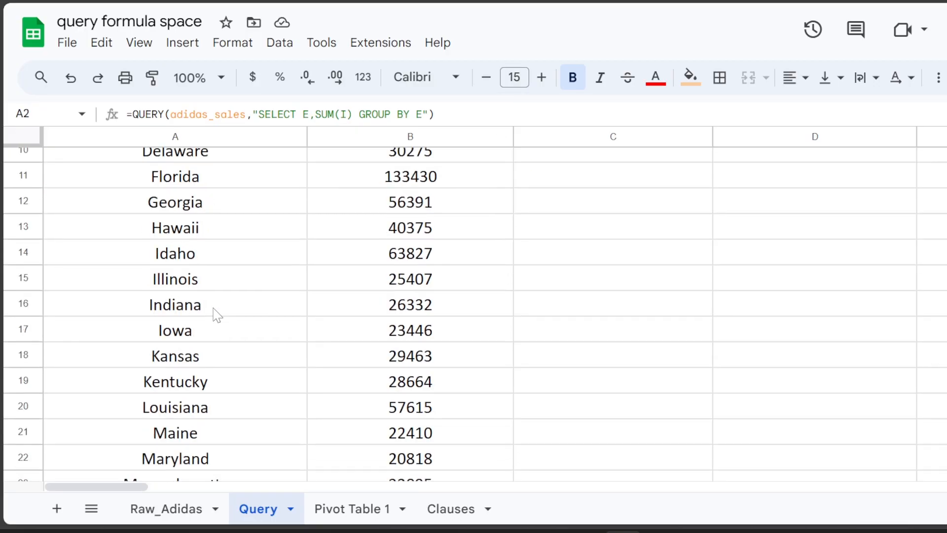
pyautogui.scroll(10, 215, 313)
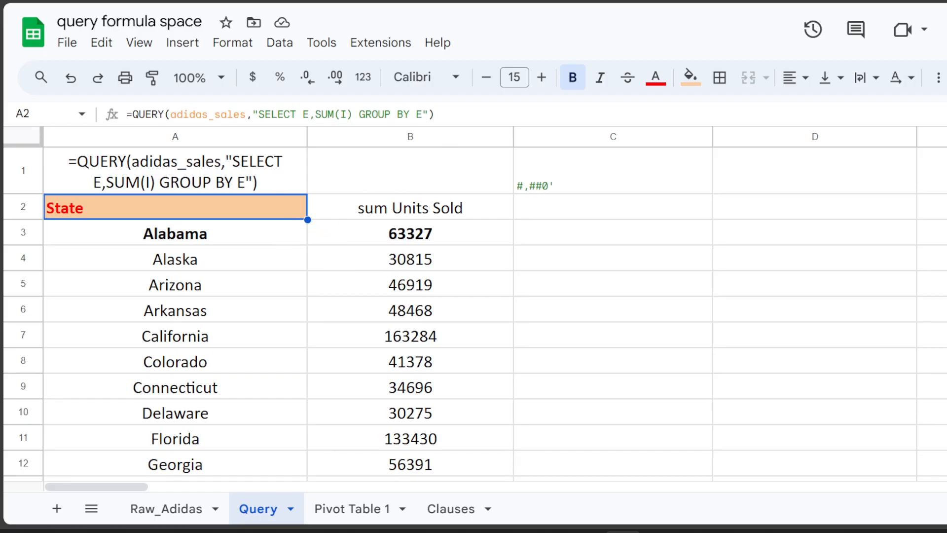
# Append ORDER BY SUM(I) DESC after GROUP BY E in the QUERY formula in cell A2.
pyautogui.press('F2')
pyautogui.press('BackSpace')
pyautogui.press('BackSpace')
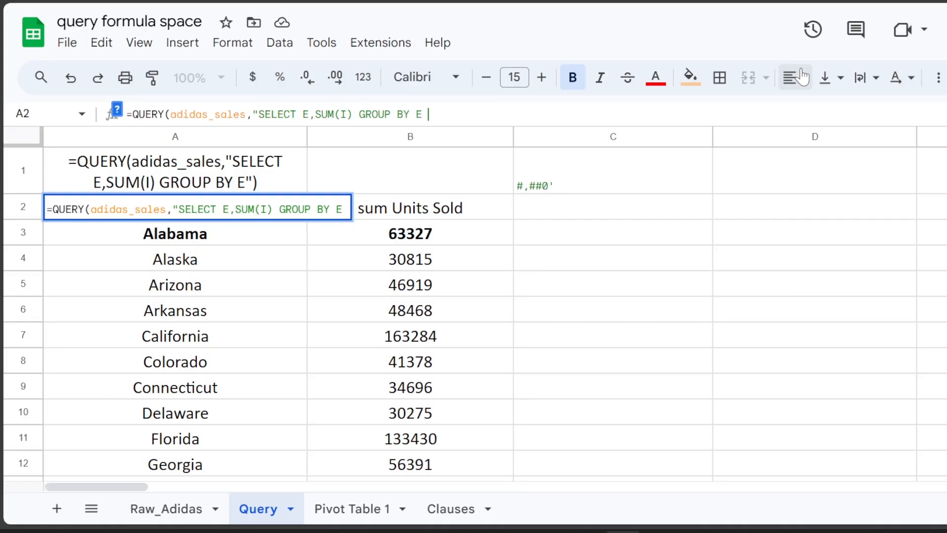
pyautogui.write('ORDE')
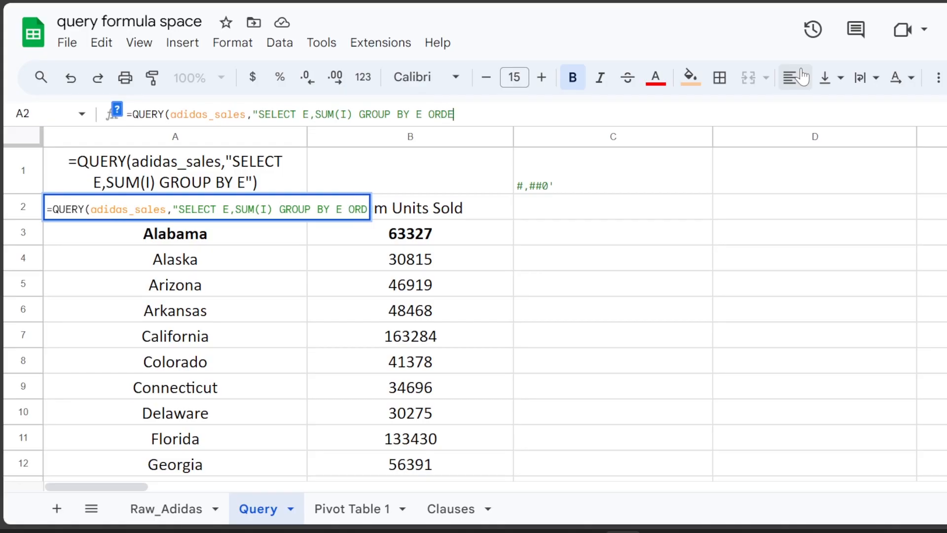
pyautogui.write('R BY SUM')
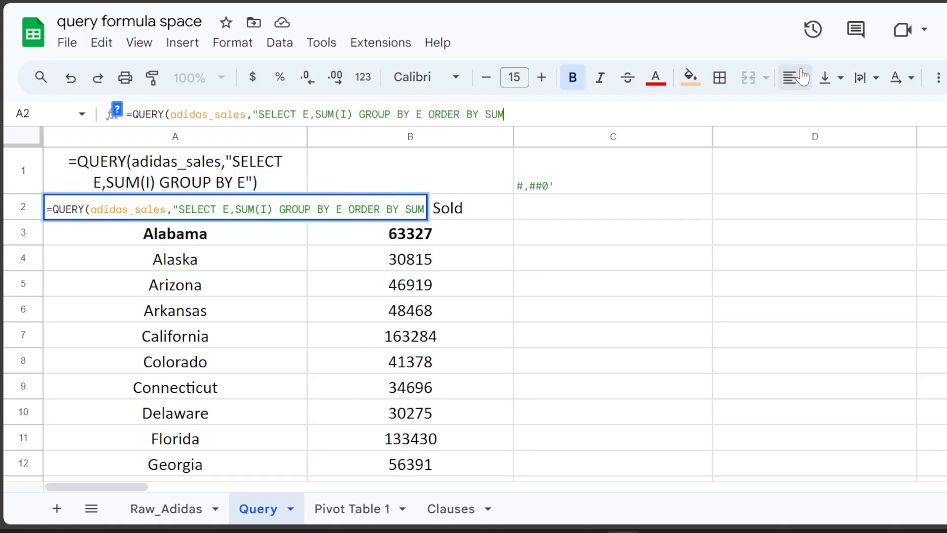
pyautogui.write('(I) DE')
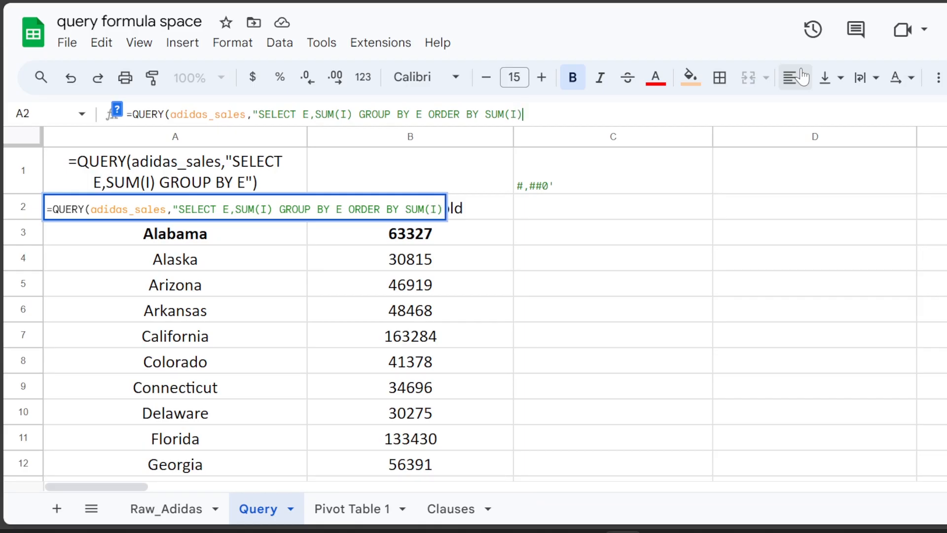
pyautogui.write('SC")')
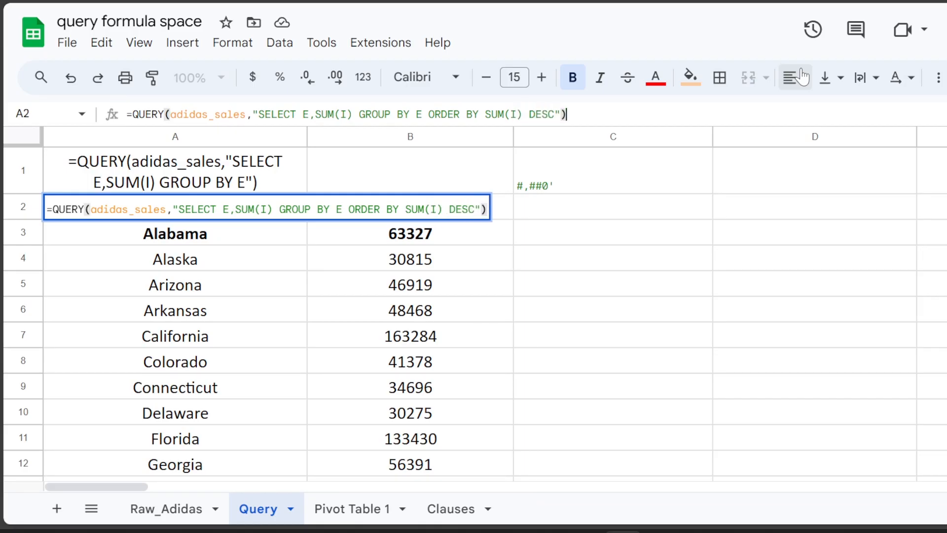
pyautogui.press('Return')
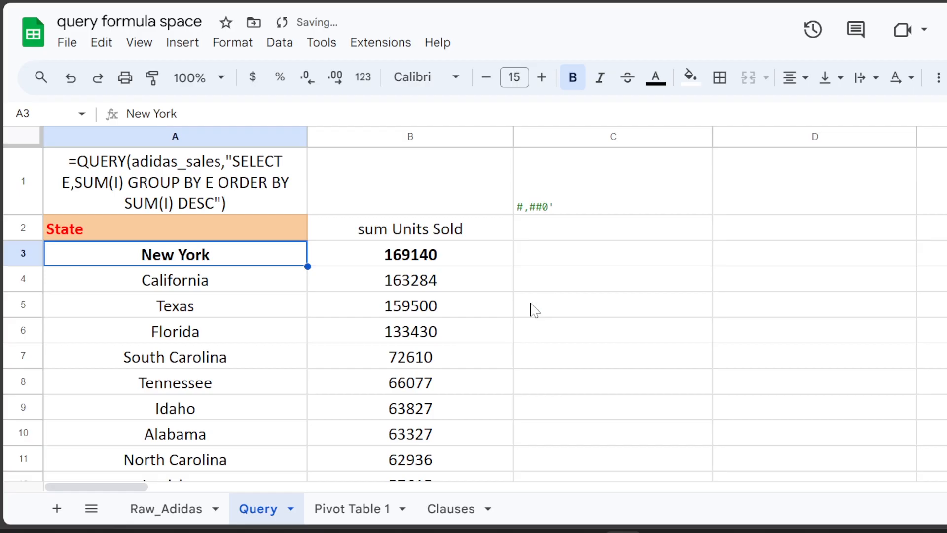
pyautogui.scroll(-10, 454, 259)
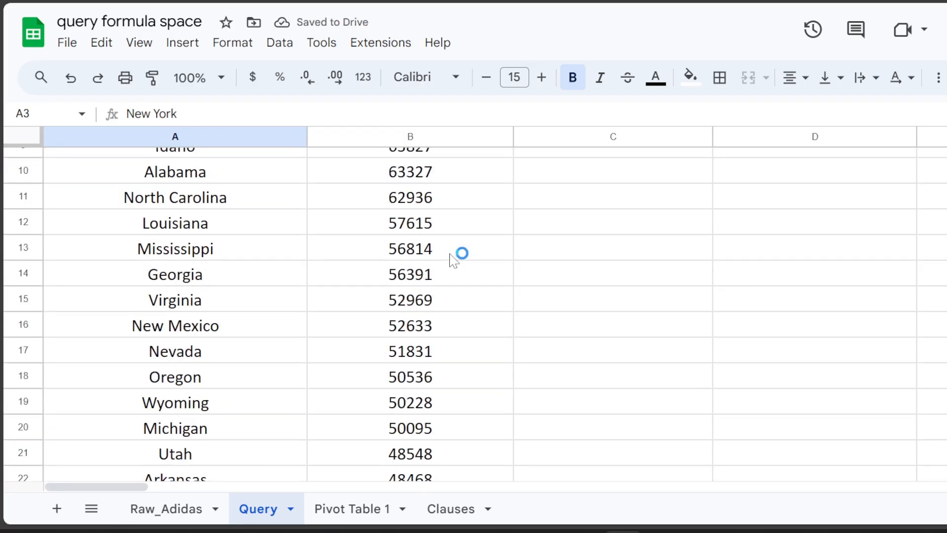
pyautogui.scroll(10, 453, 261)
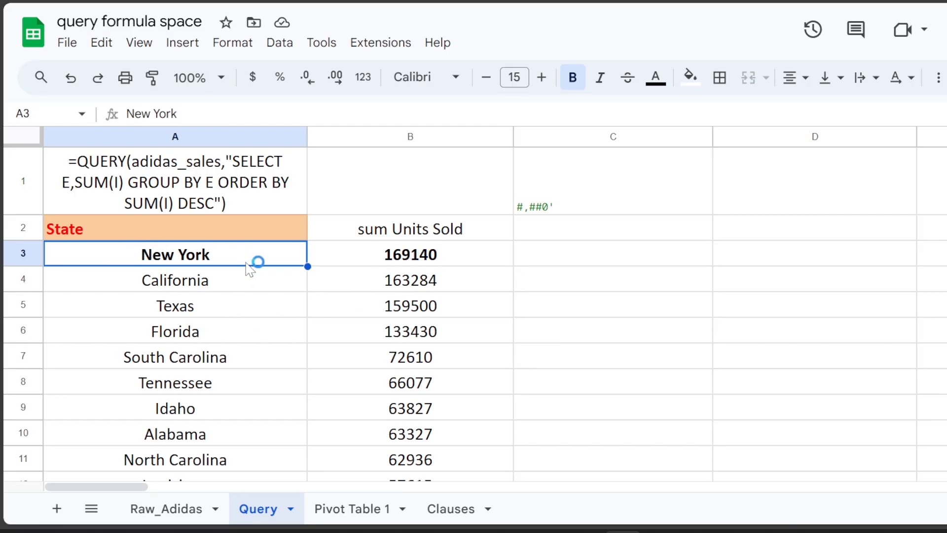
# Add LIMIT 5 after DESC in cell A2's QUERY formula to return only the top five states.
pyautogui.scroll(-5, 245, 263)
pyautogui.scroll(-3, 245, 264)
pyautogui.scroll(8, 246, 266)
pyautogui.click(244, 237)
pyautogui.press('Return')
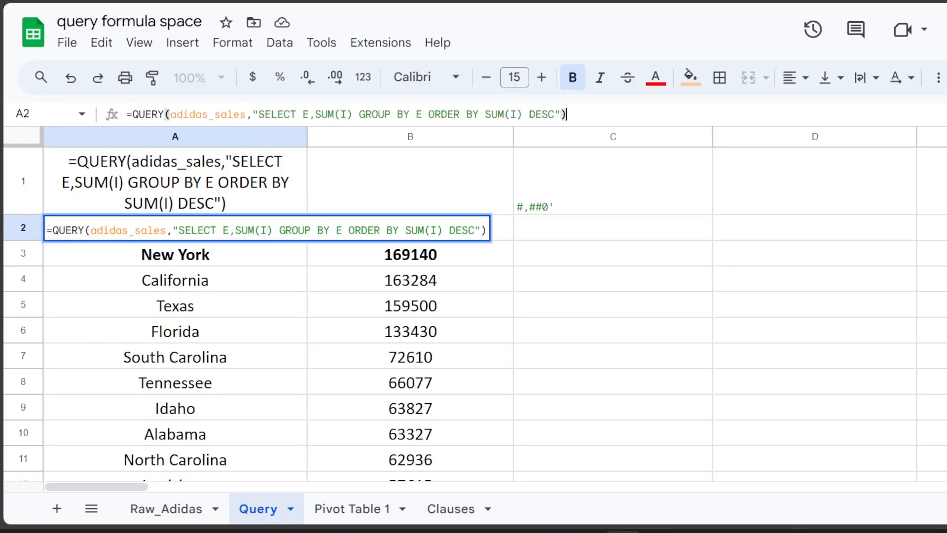
pyautogui.press('BackSpace')
pyautogui.press('BackSpace')
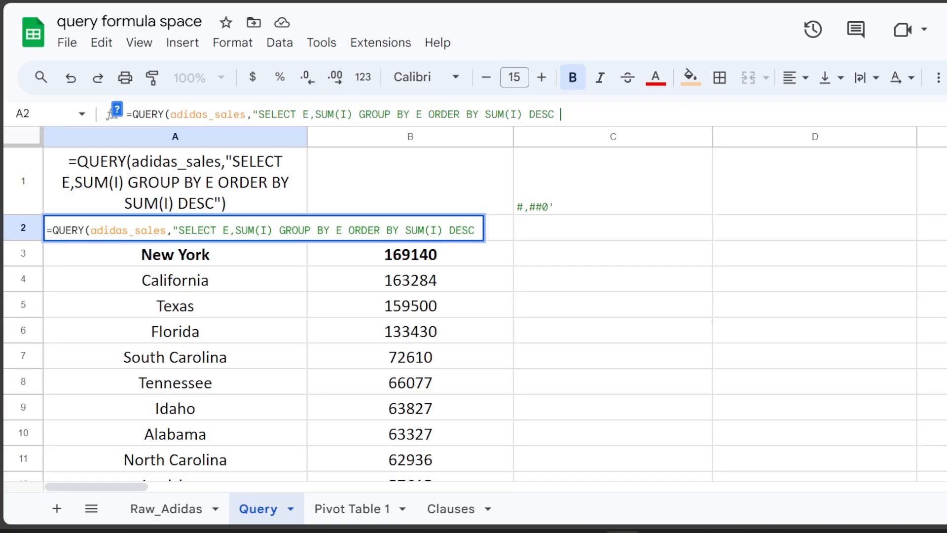
pyautogui.write('LIMIT')
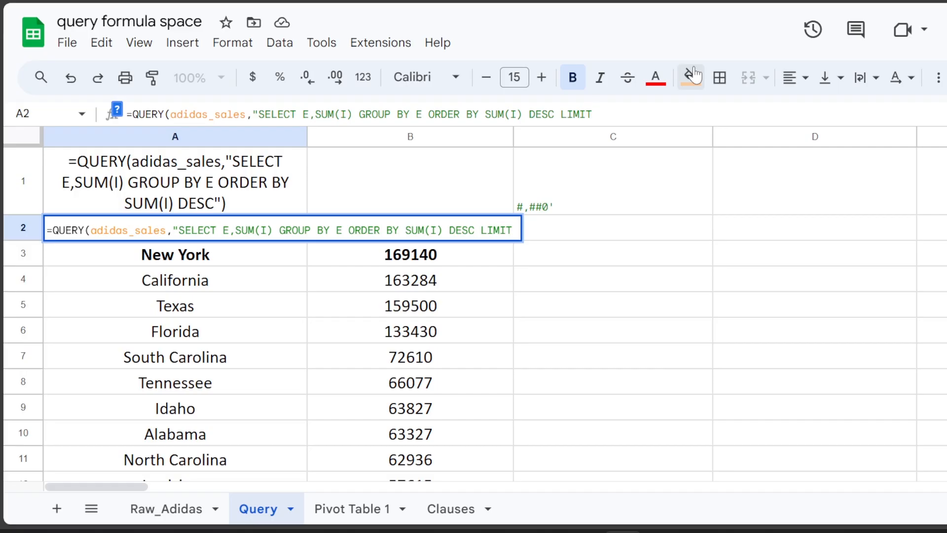
pyautogui.write(' 5")')
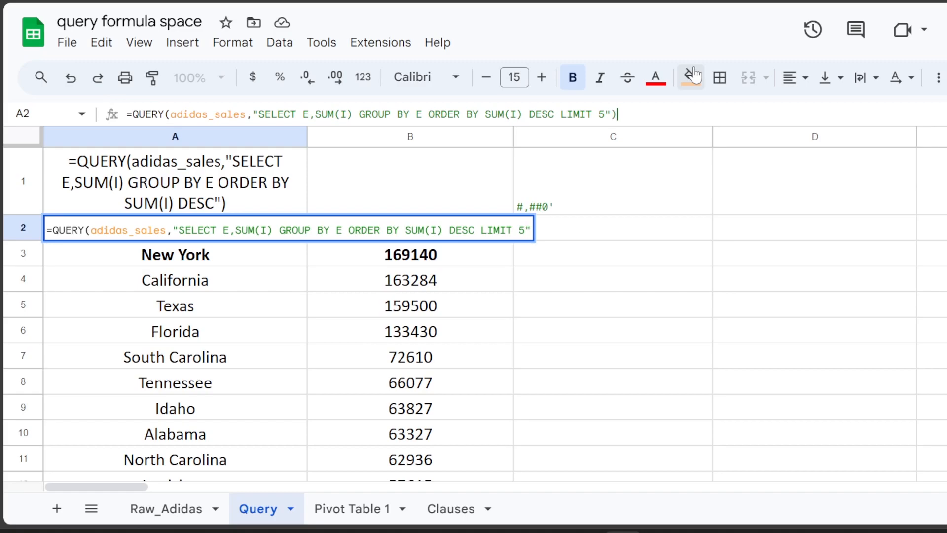
pyautogui.press('Return')
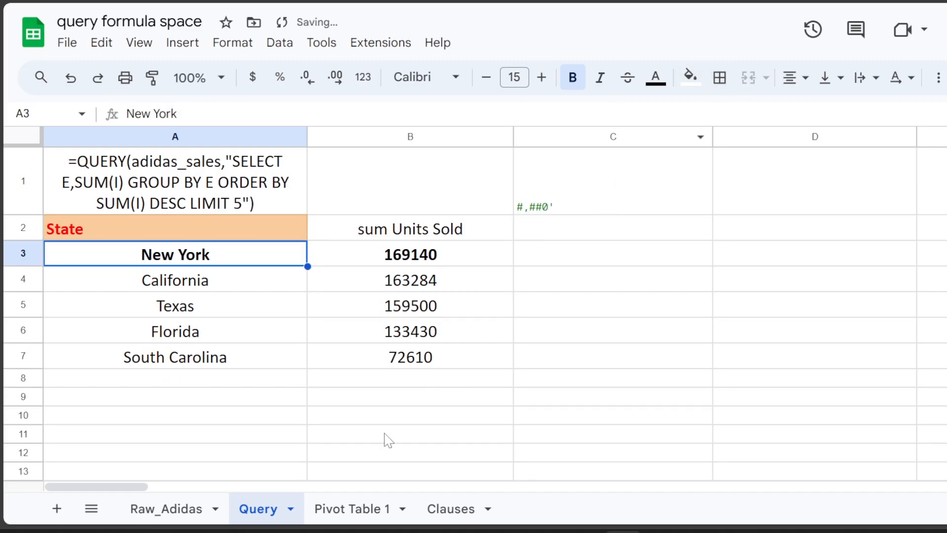
pyautogui.scroll(-1, 377, 401)
pyautogui.scroll(1, 292, 380)
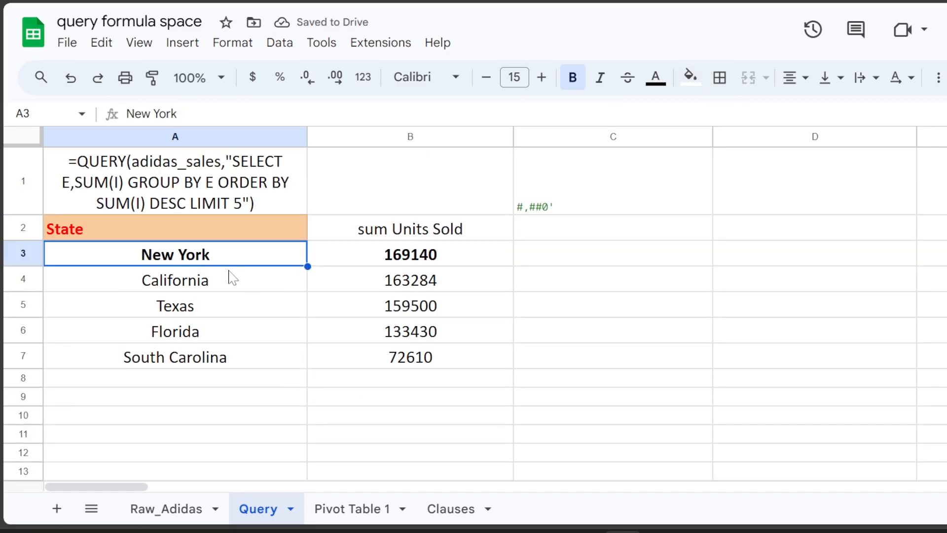
# Examine the returned states and their units sold in the range A3:B7.
pyautogui.moveTo(226, 264); pyautogui.dragTo(495, 360)
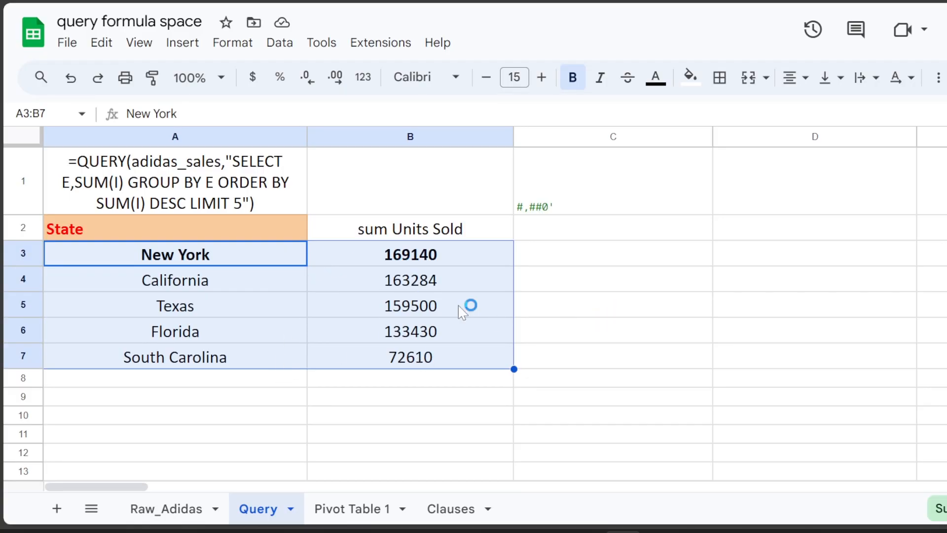
pyautogui.press('Up')
pyautogui.scroll(-6, 438, 421)
pyautogui.scroll(6, 437, 421)
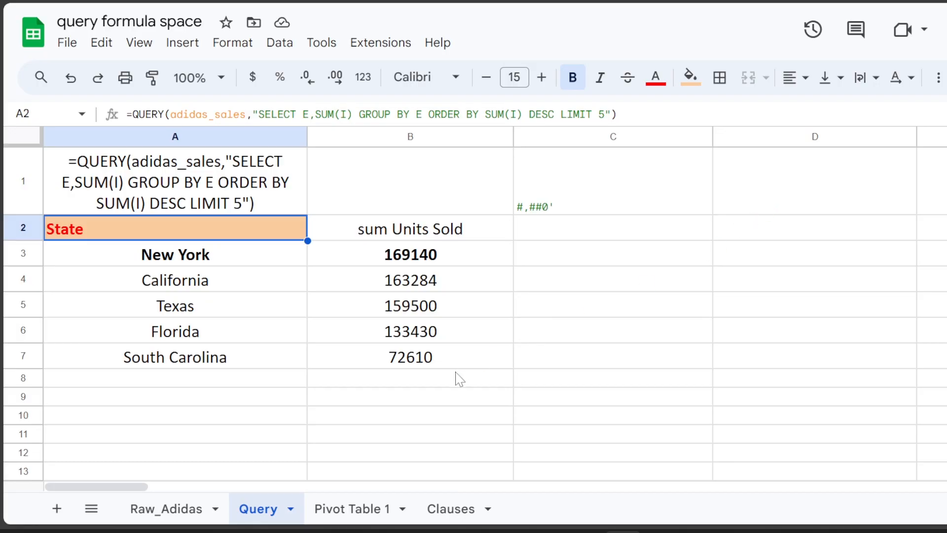
pyautogui.moveTo(243, 260); pyautogui.dragTo(375, 351)
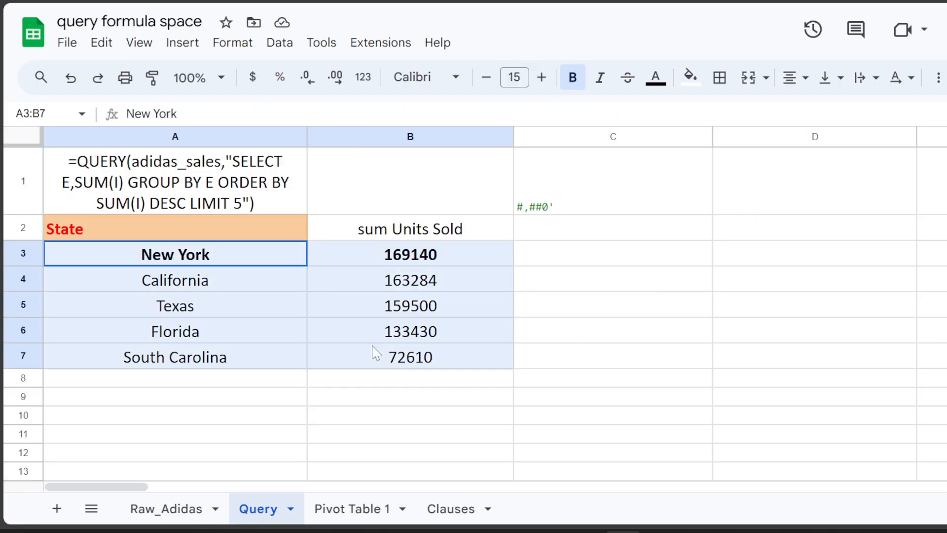
# Change the LIMIT value in cell A2's QUERY formula to 10 and reselect the formula cell.
pyautogui.click(257, 231)
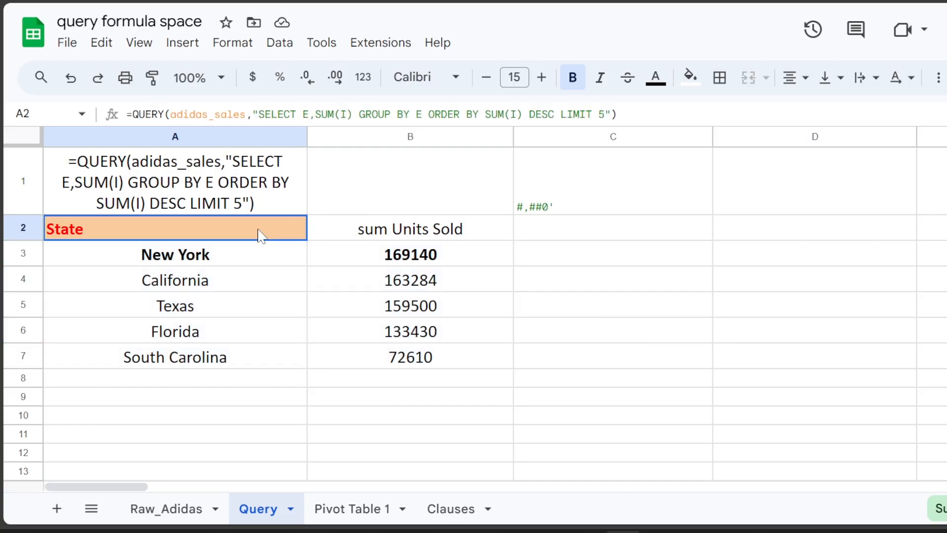
pyautogui.click(602, 114)
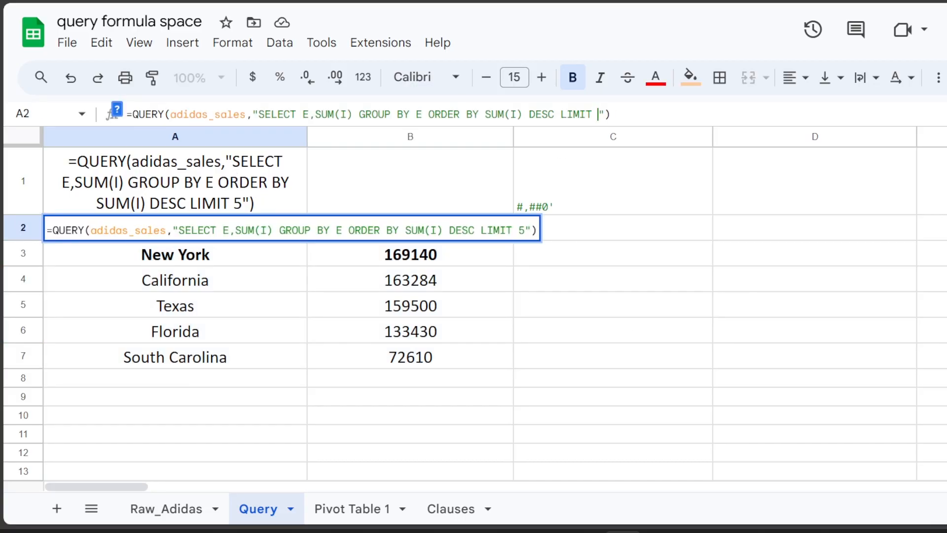
pyautogui.write('10')
pyautogui.press('Return')
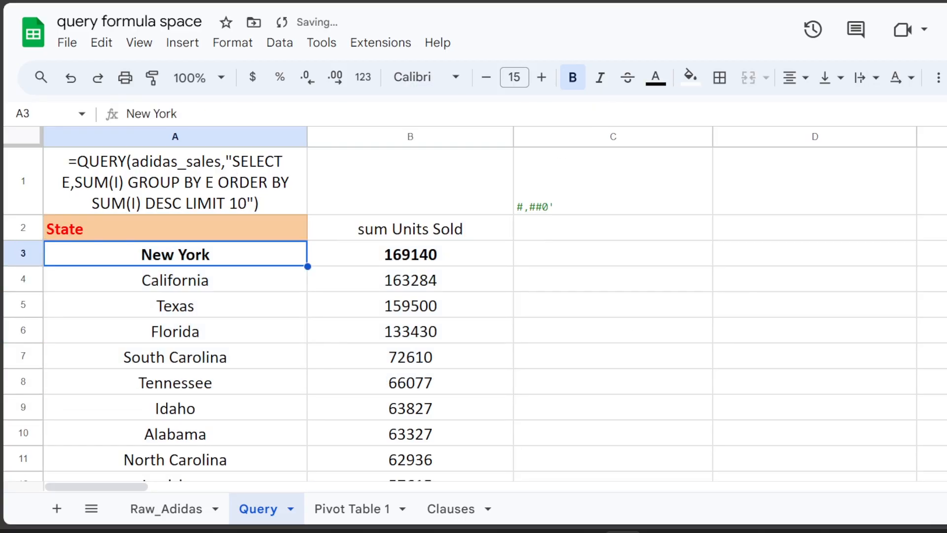
pyautogui.scroll(-2, 98, 313)
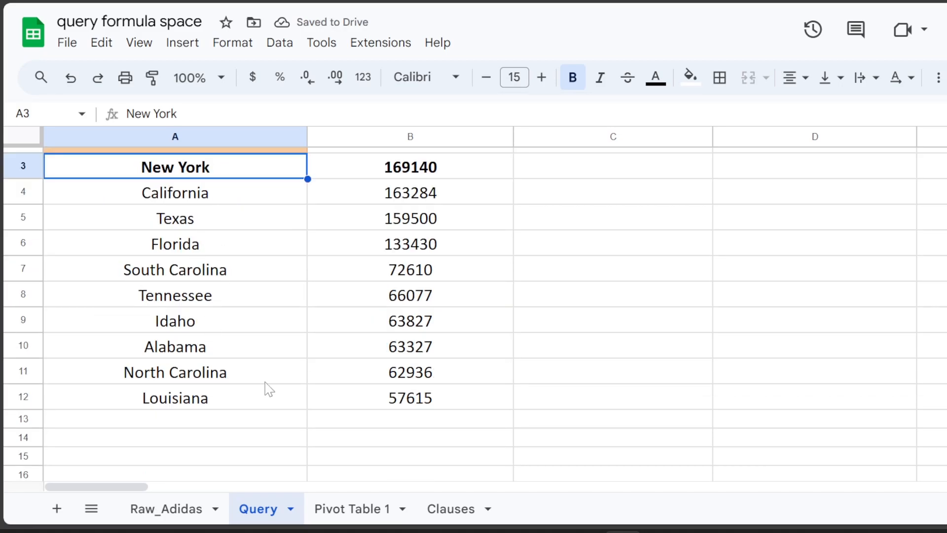
pyautogui.scroll(2, 412, 185)
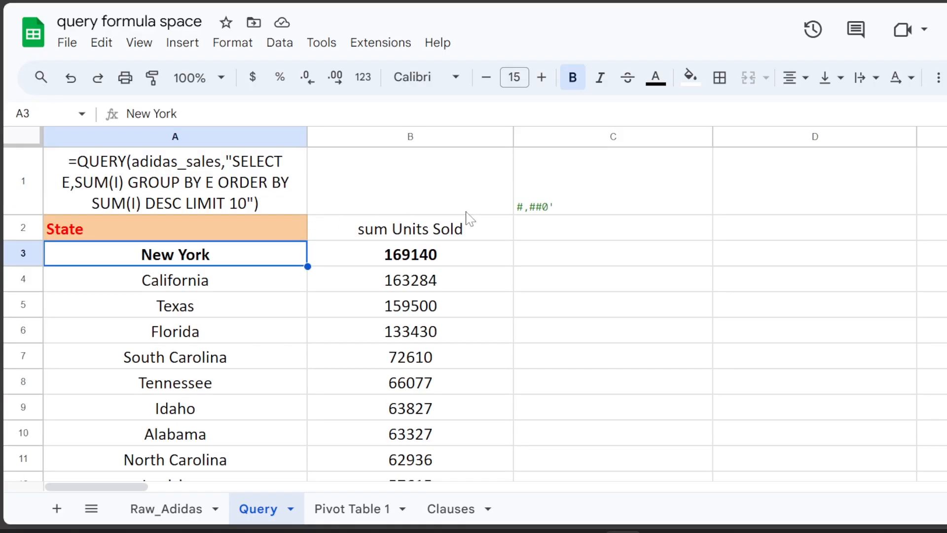
pyautogui.scroll(-2, 467, 229)
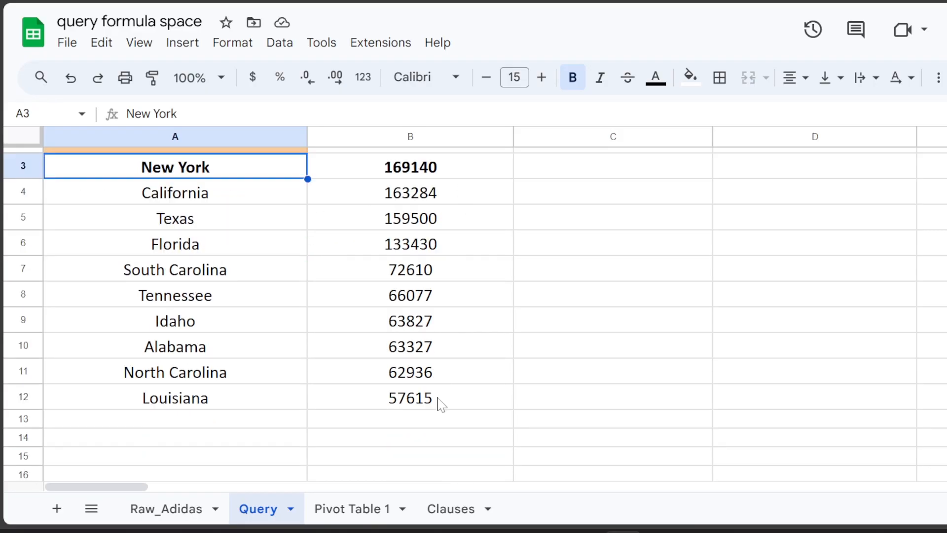
pyautogui.scroll(2, 441, 402)
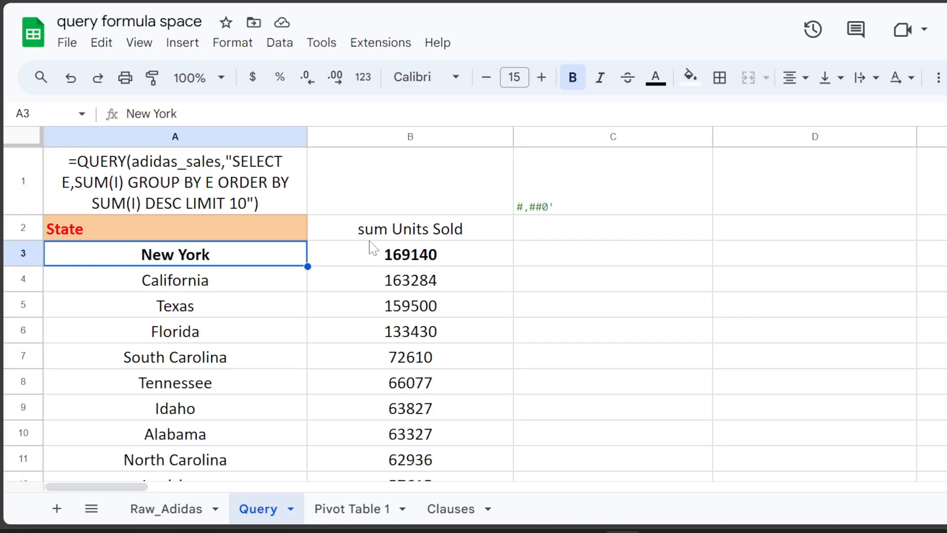
pyautogui.click(254, 229)
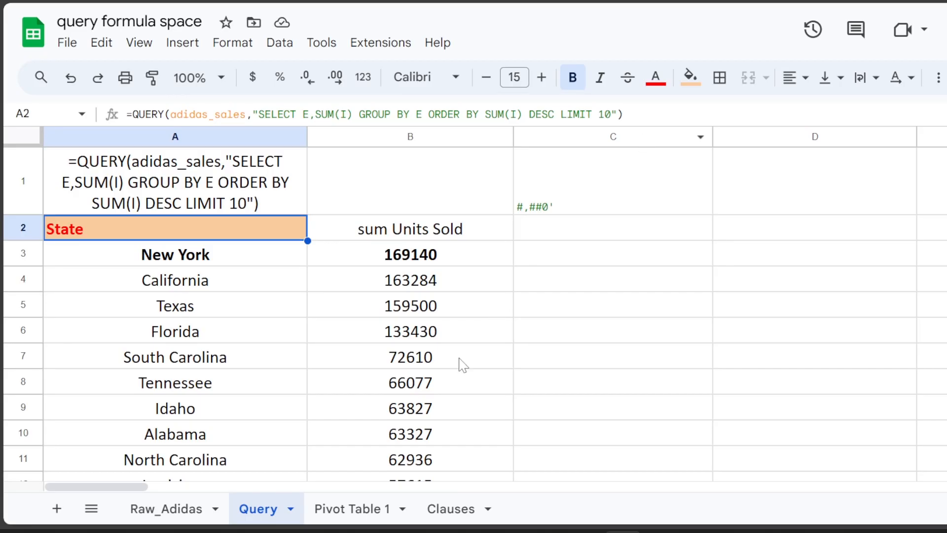
# Review the offset clause's description on the Clauses sheet, and examine the returned states in A3:B12 on the Query sheet.
pyautogui.click(477, 513)
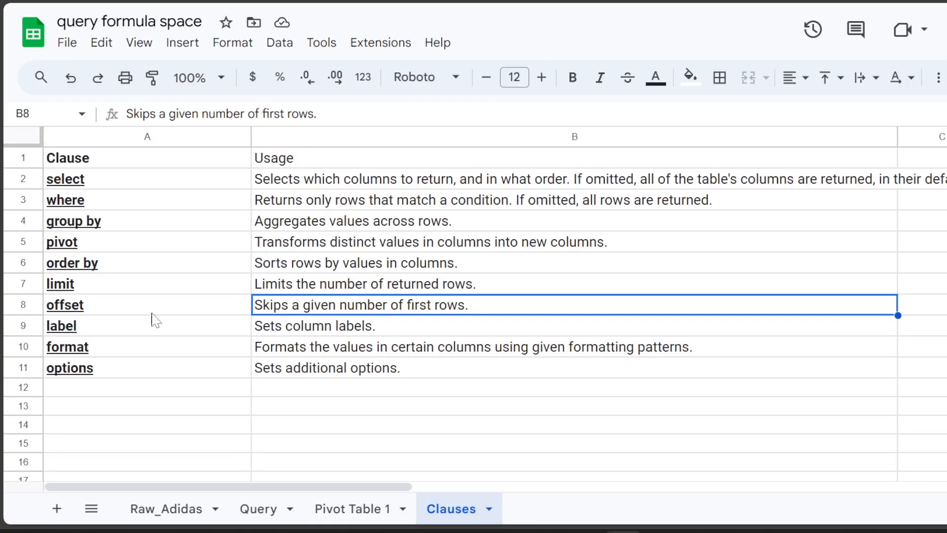
pyautogui.click(257, 506)
pyautogui.scroll(-1, 338, 272)
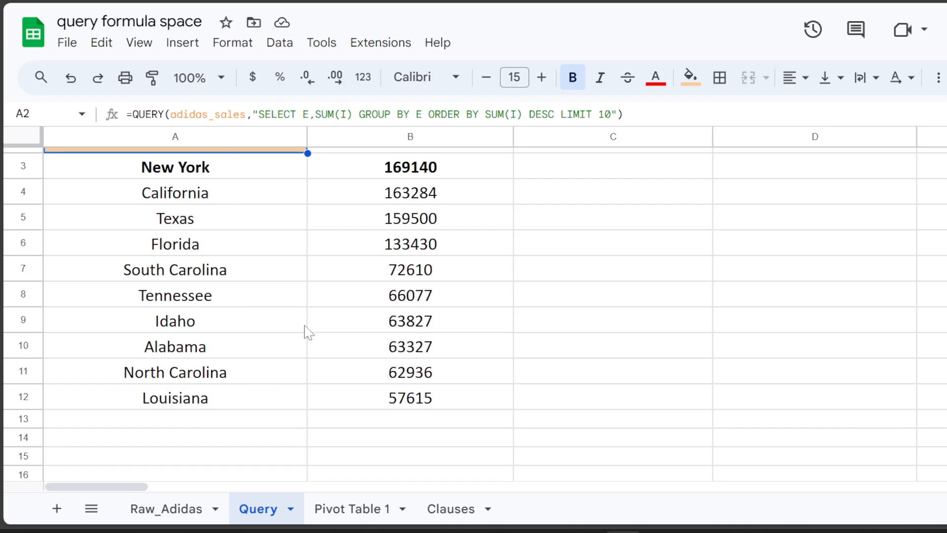
pyautogui.moveTo(212, 171); pyautogui.dragTo(378, 402)
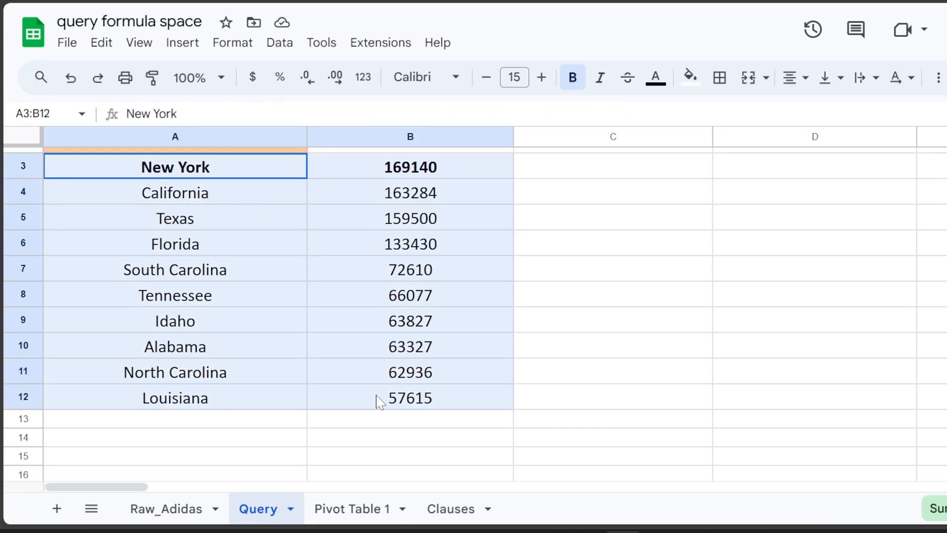
pyautogui.scroll(2, 377, 402)
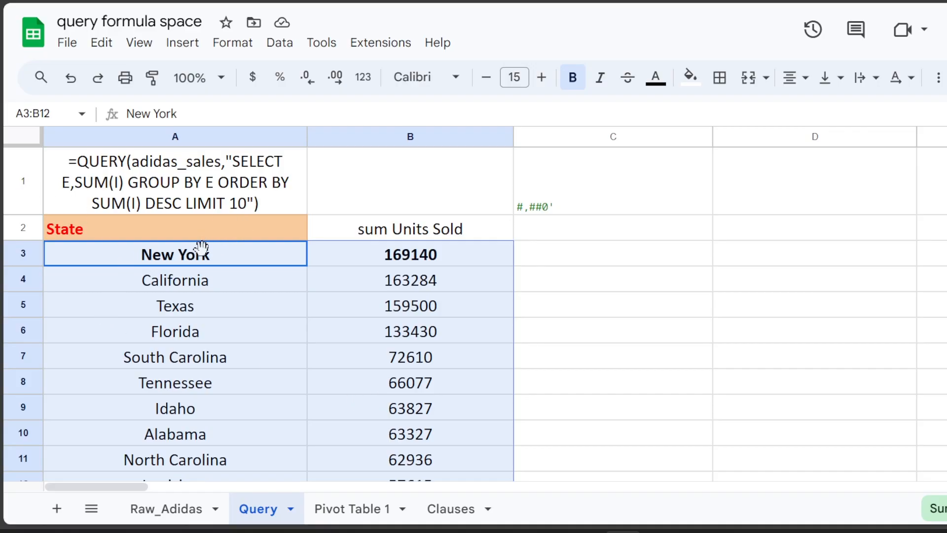
pyautogui.click(213, 276)
pyautogui.click(220, 260)
# Replace LIMIT 10 with OFFSET 10 in cell A2's QUERY formula to skip the first ten states.
pyautogui.click(281, 221)
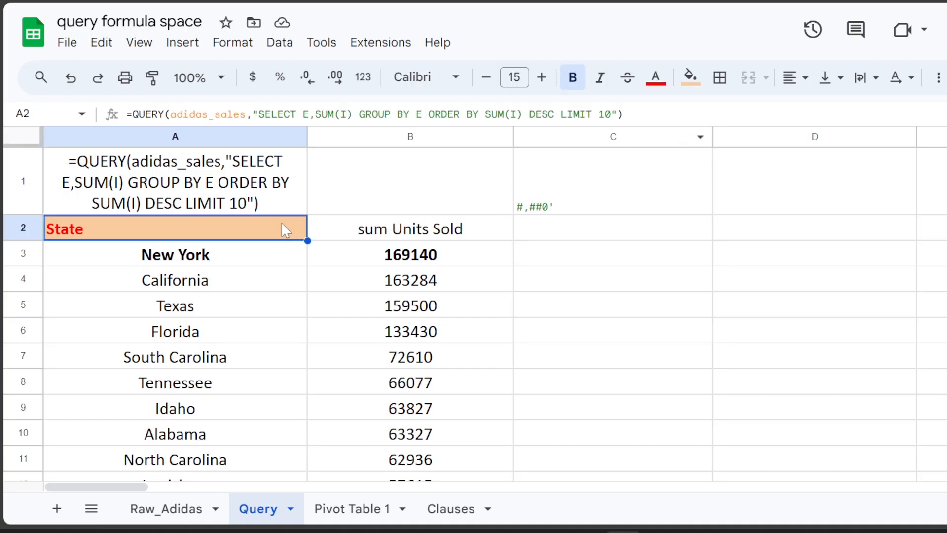
pyautogui.moveTo(611, 114); pyautogui.dragTo(561, 114)
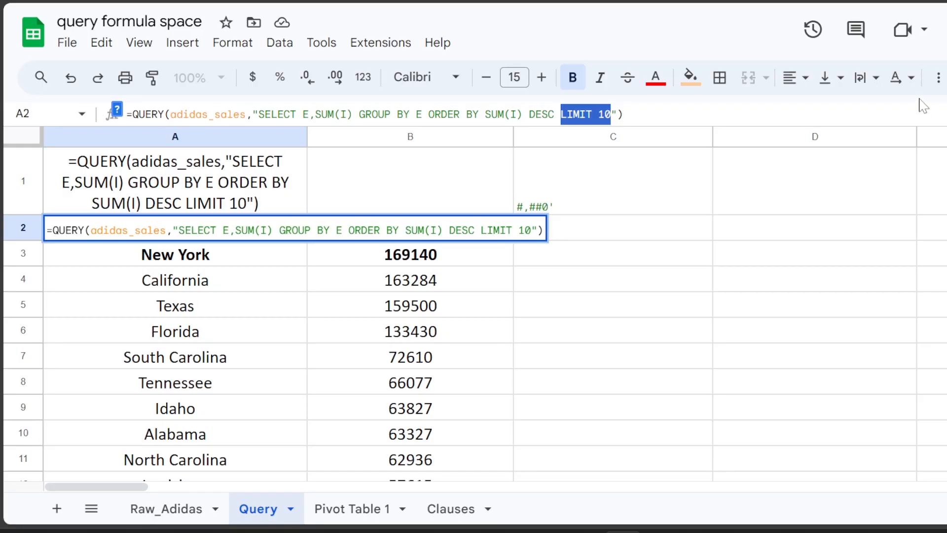
pyautogui.press('BackSpace')
pyautogui.write('OFFSET ')
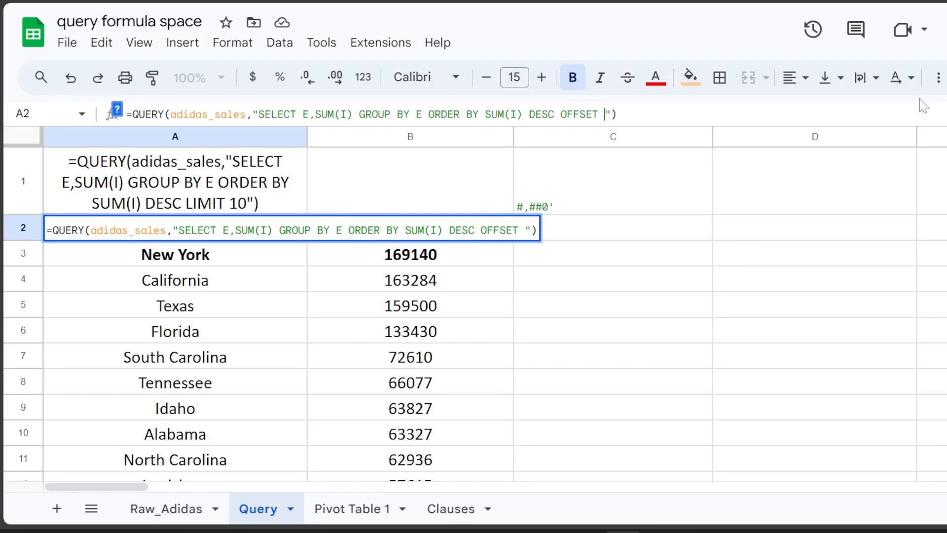
pyautogui.write('10')
pyautogui.press('Return')
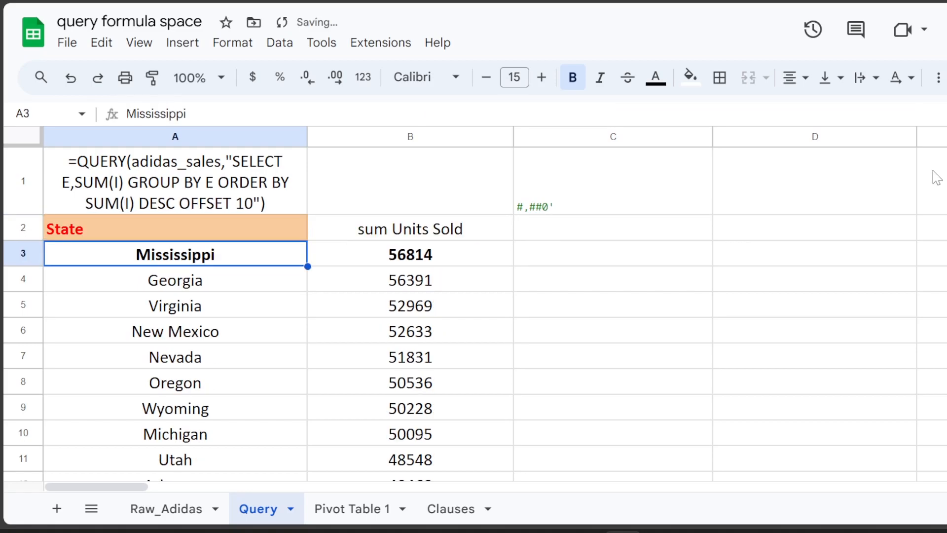
# Change the OFFSET value in cell A2's QUERY formula to 5.
pyautogui.scroll(-6, 478, 257)
pyautogui.scroll(-6, 476, 254)
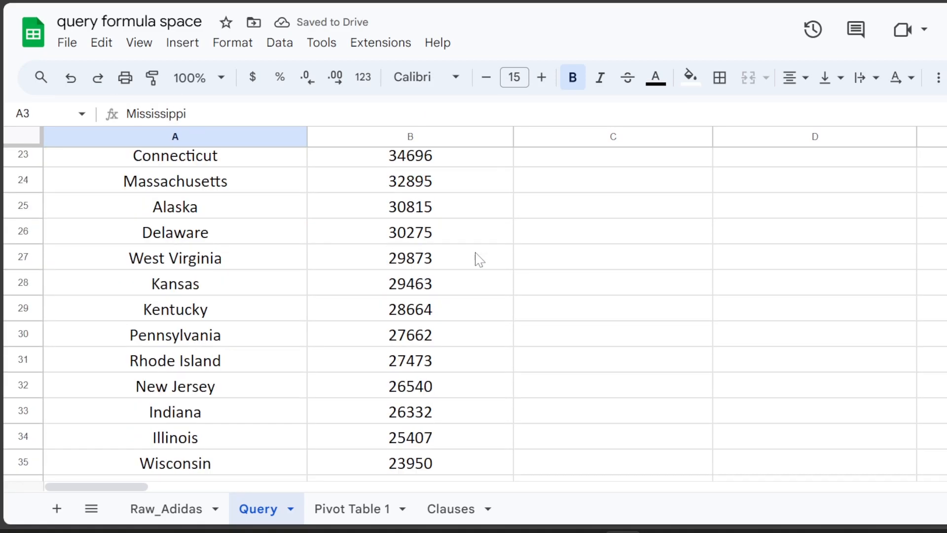
pyautogui.scroll(12, 476, 254)
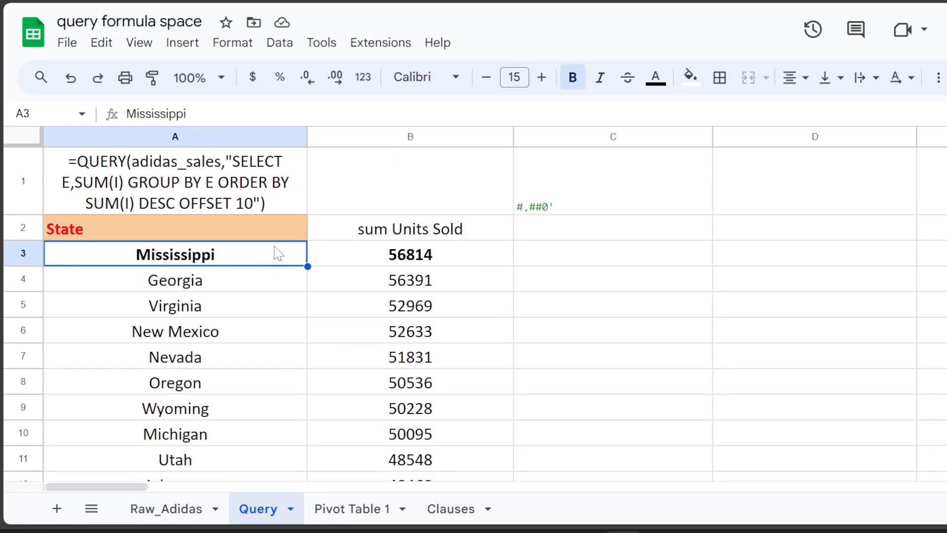
pyautogui.click(201, 226)
pyautogui.press('Return')
pyautogui.press('Left')
pyautogui.press('Left')
pyautogui.press('BackSpace')
pyautogui.press('BackSpace')
pyautogui.write('5')
pyautogui.press('Return')
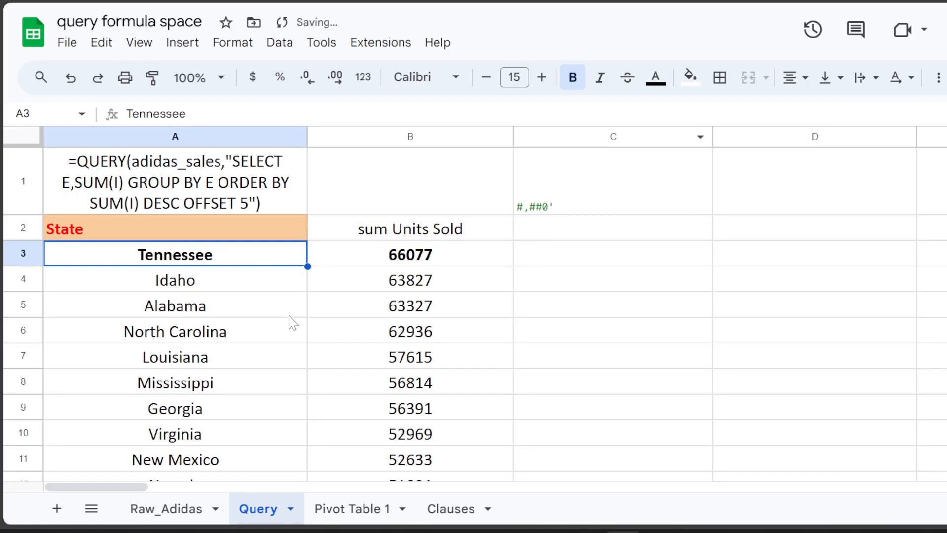
# Examine the full list of states returned below the QUERY formula in A2, down to the last row.
pyautogui.press('Up')
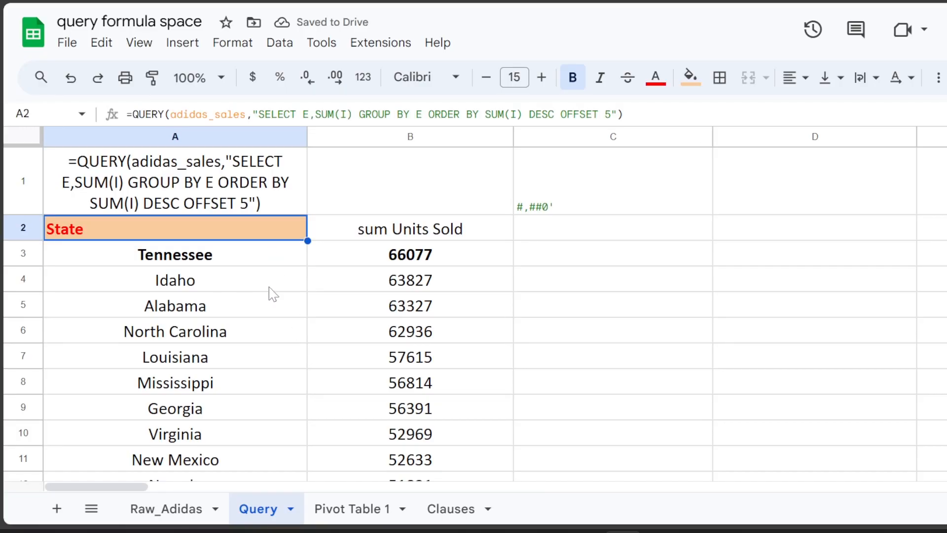
pyautogui.scroll(-10, 279, 304)
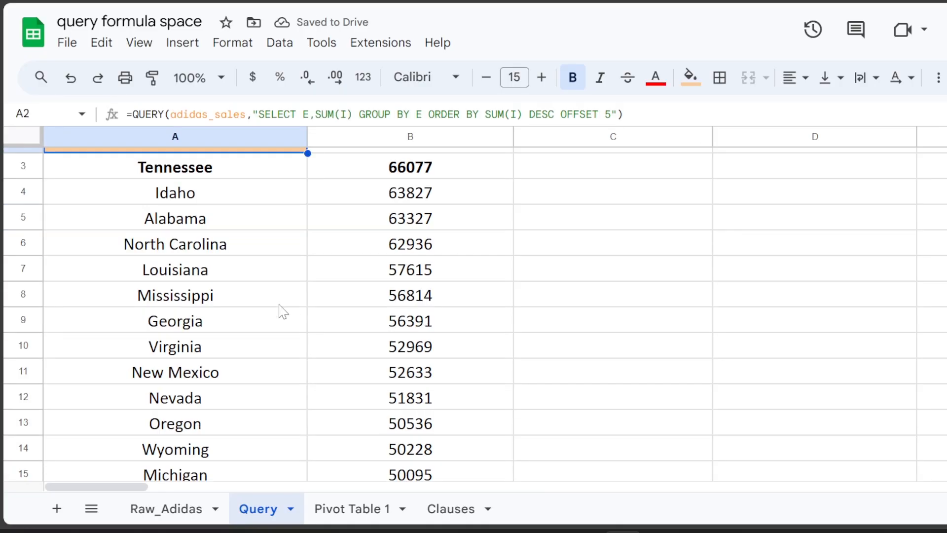
pyautogui.scroll(10, 271, 366)
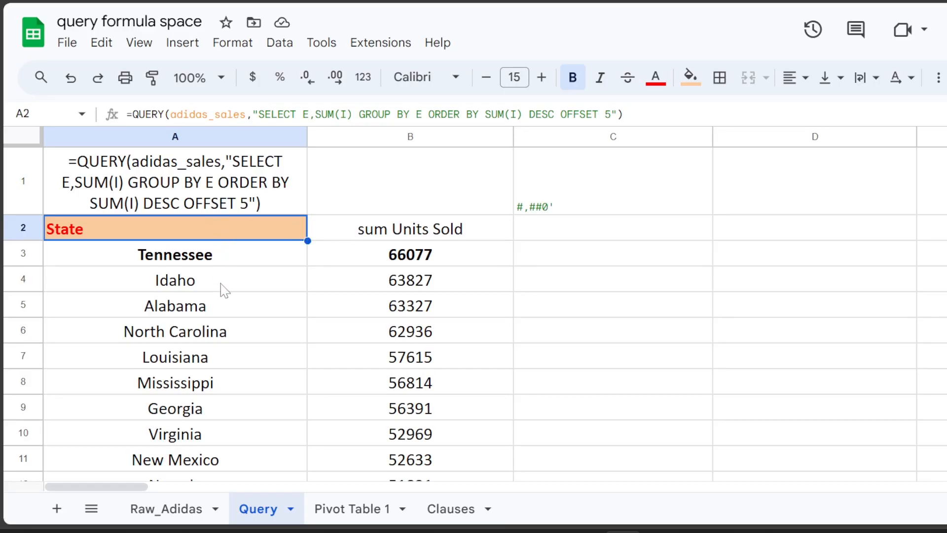
pyautogui.scroll(-15, 302, 340)
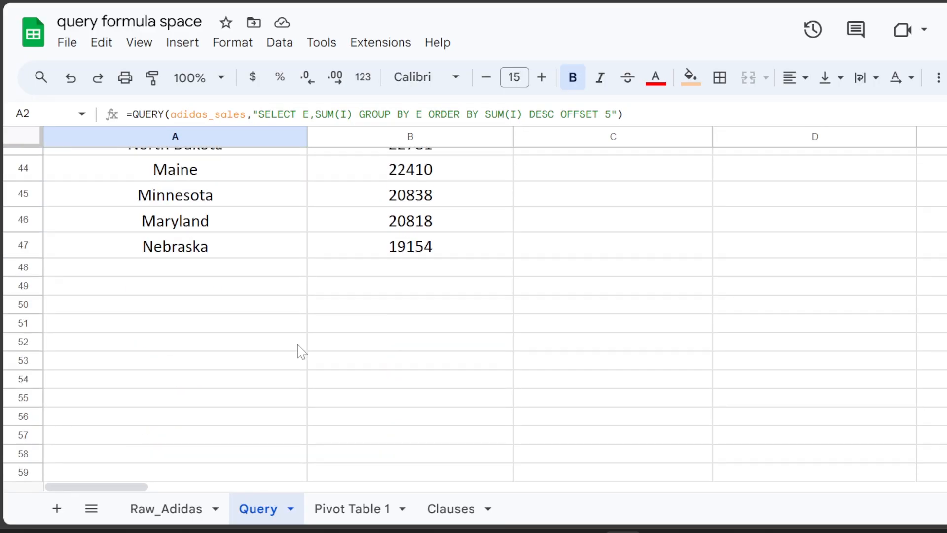
pyautogui.scroll(2, 174, 270)
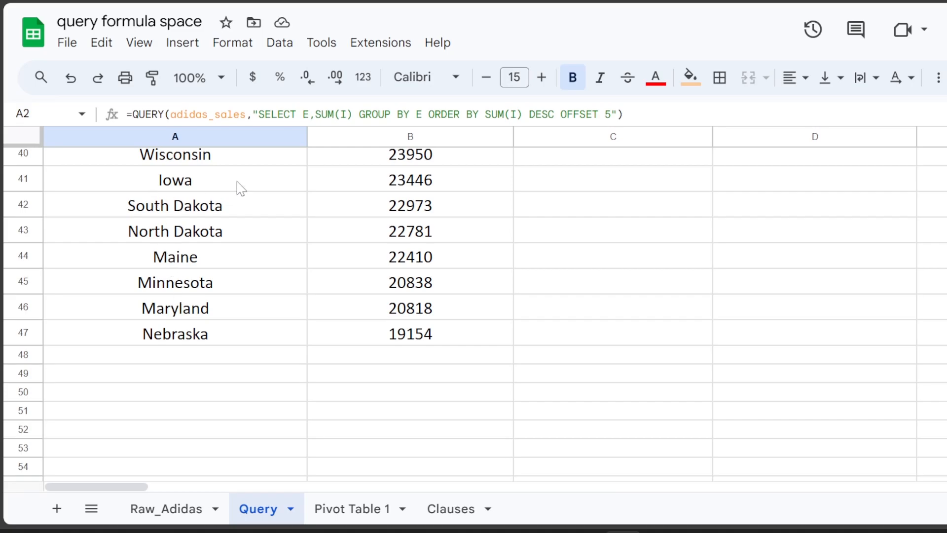
pyautogui.scroll(18, 243, 217)
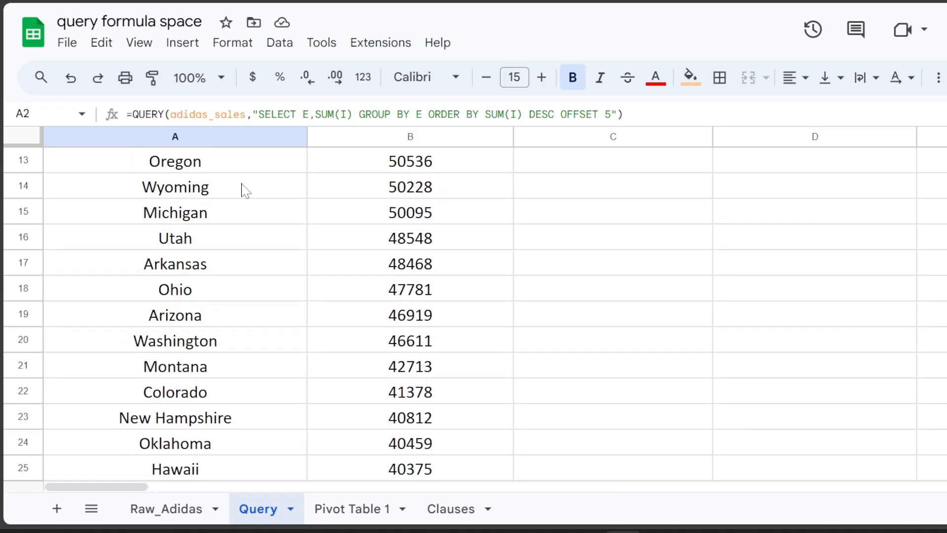
pyautogui.scroll(3, 238, 169)
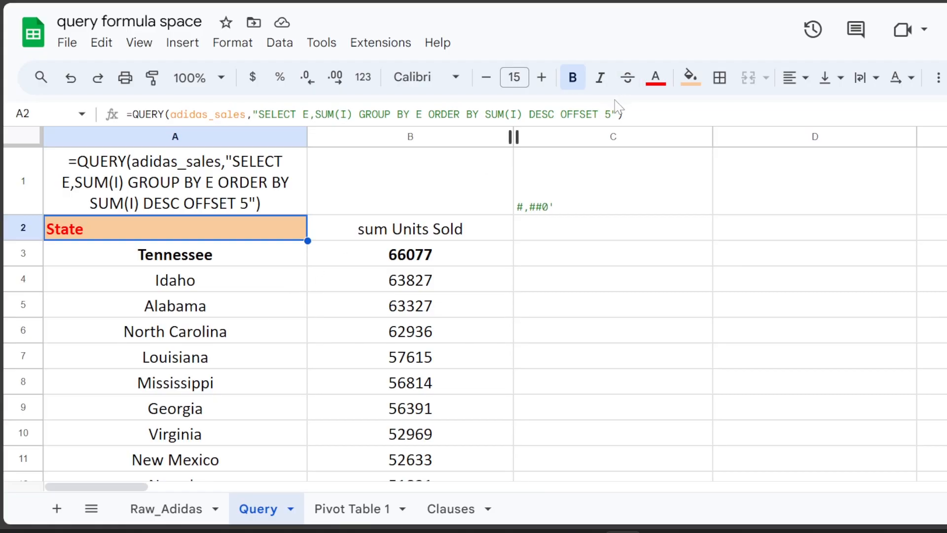
# Change the OFFSET value in cell A2's QUERY formula to 15 and look over the returned states.
pyautogui.click(605, 114)
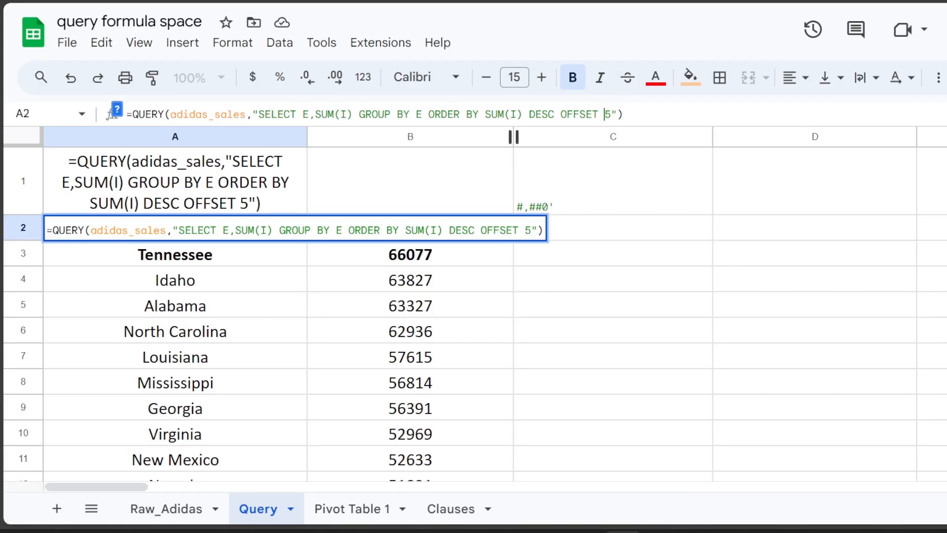
pyautogui.press('Right')
pyautogui.press('BackSpace')
pyautogui.write('15')
pyautogui.press('Return')
pyautogui.scroll(-15, 289, 291)
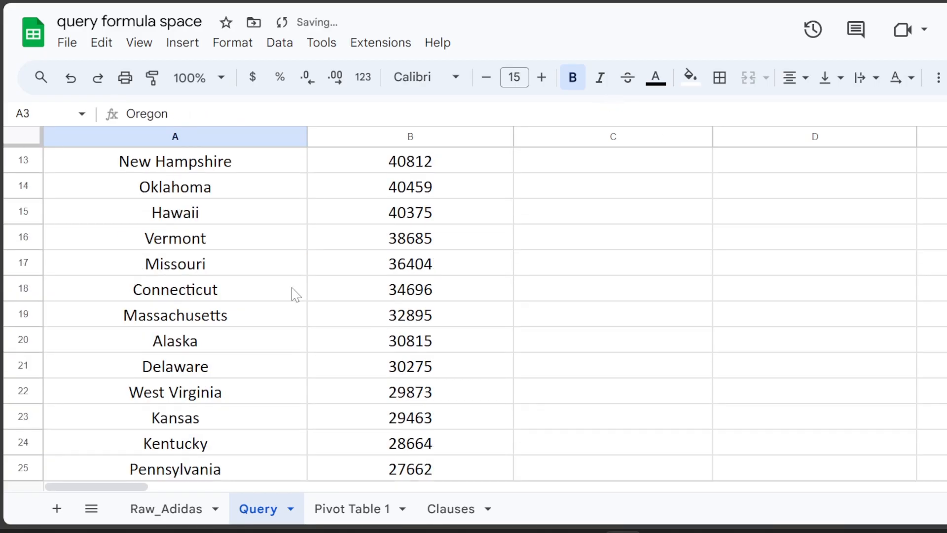
pyautogui.scroll(15, 286, 295)
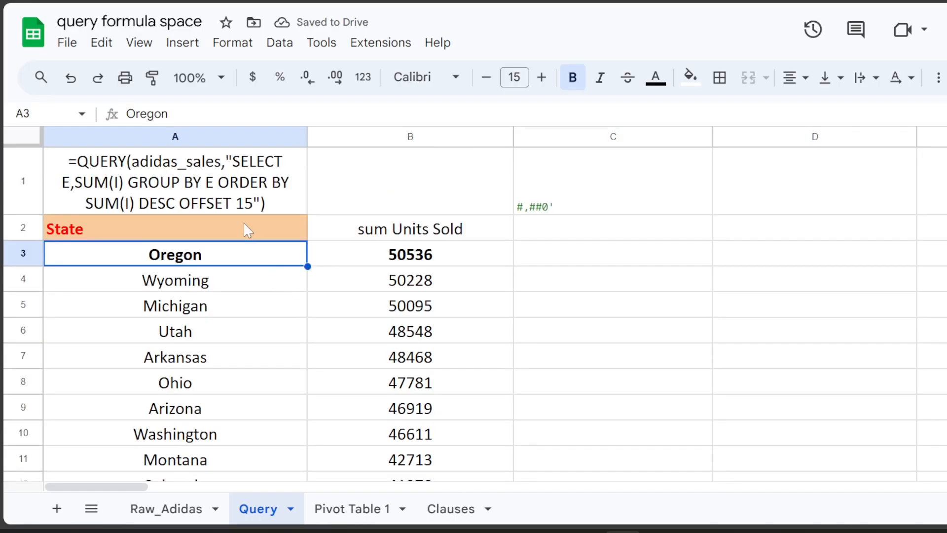
# Replace the OFFSET clause in cell A2's QUERY formula with LIMIT 1 to return only the top state.
pyautogui.click(244, 228)
pyautogui.moveTo(632, 114); pyautogui.dragTo(561, 105)
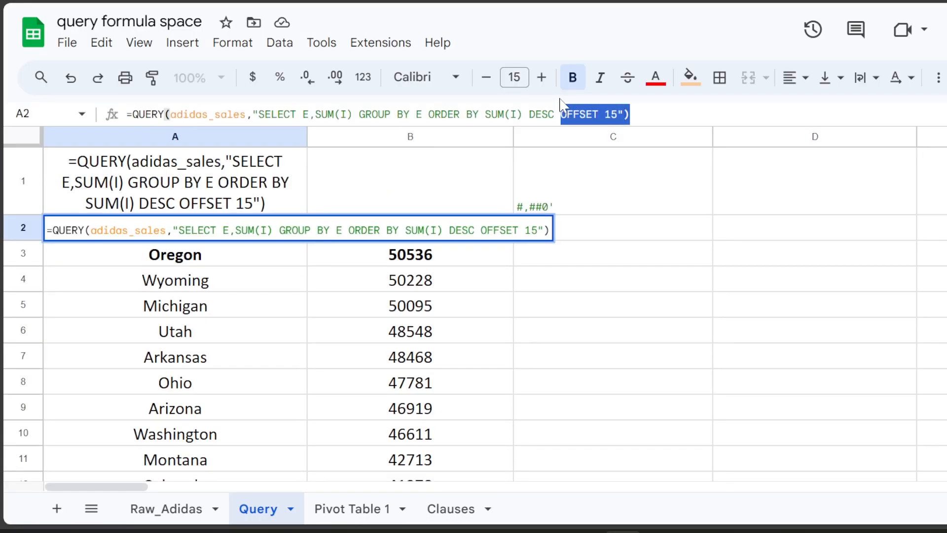
pyautogui.write('LIMIT 21')
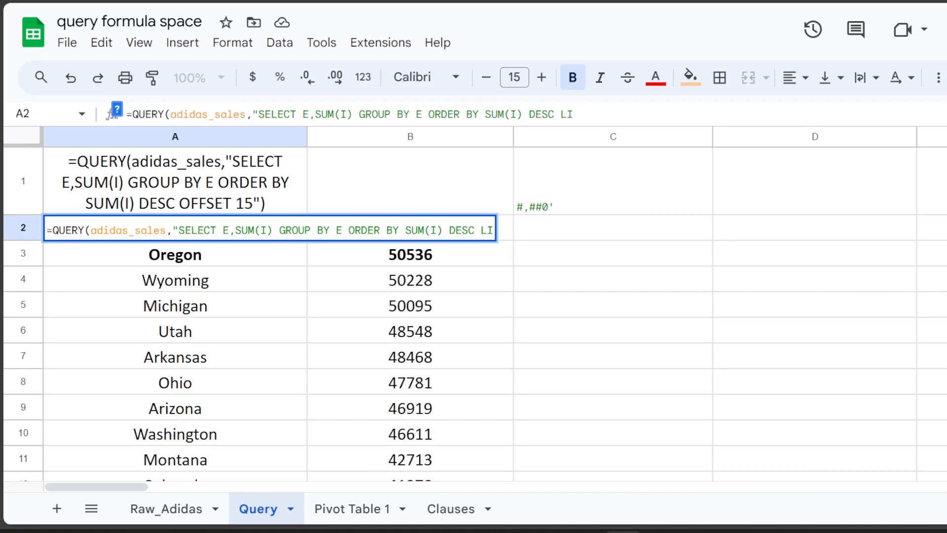
pyautogui.press('BackSpace')
pyautogui.press('BackSpace')
pyautogui.write('1')
pyautogui.press('Return')
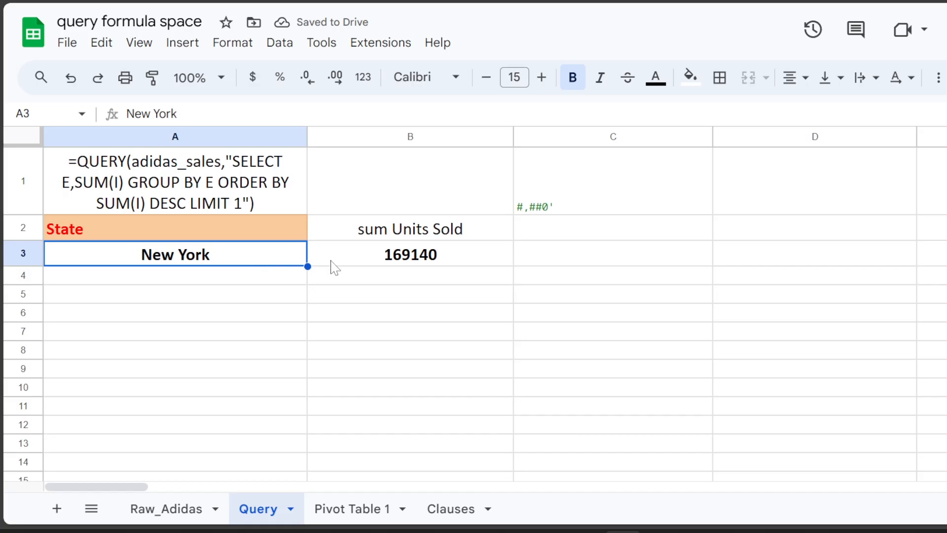
# Change the LIMIT value in cell A2's QUERY formula to 2 and reselect the formula cell.
pyautogui.click(111, 235)
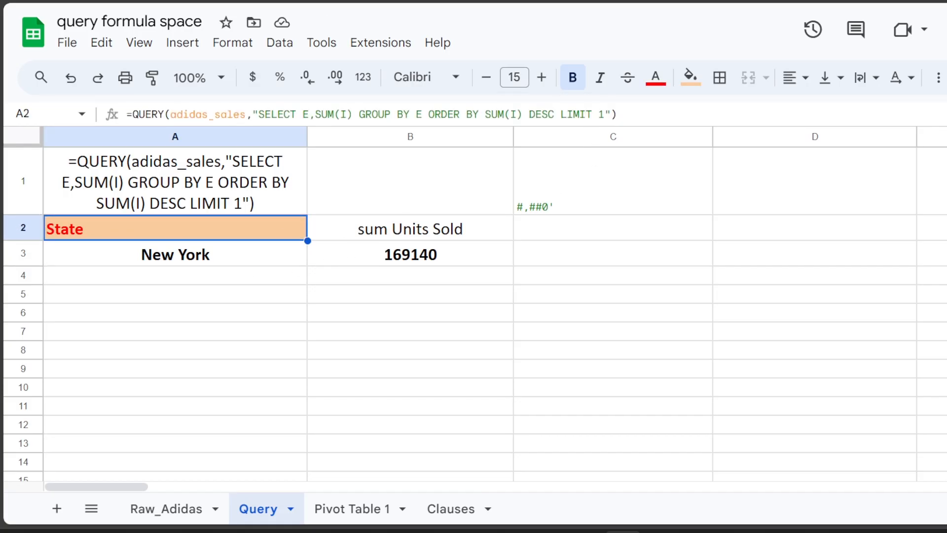
pyautogui.click(599, 114)
pyautogui.press('BackSpace')
pyautogui.write('2')
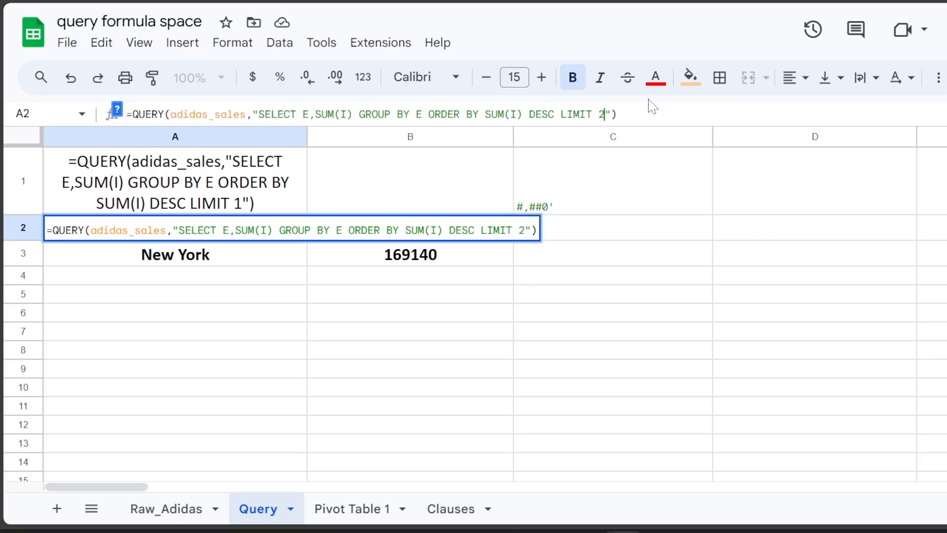
pyautogui.press('Return')
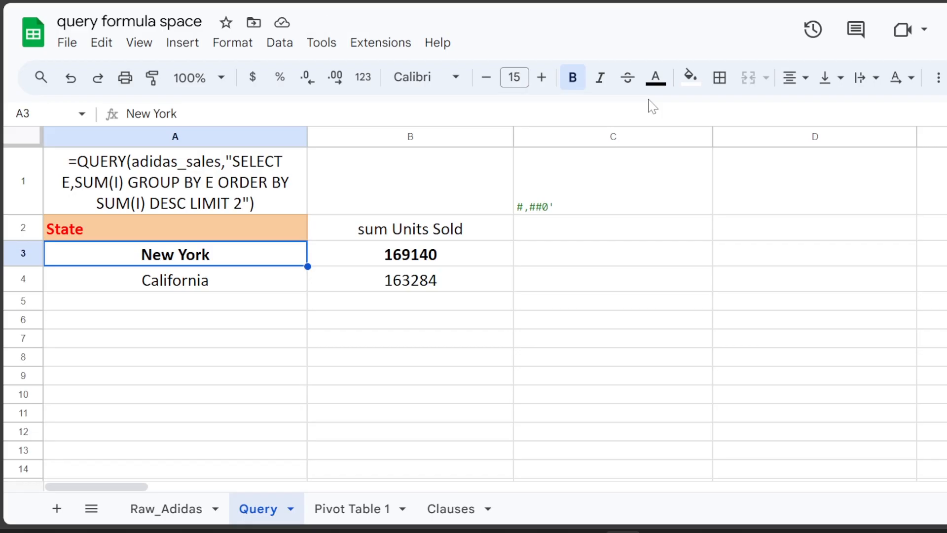
pyautogui.press('Up')
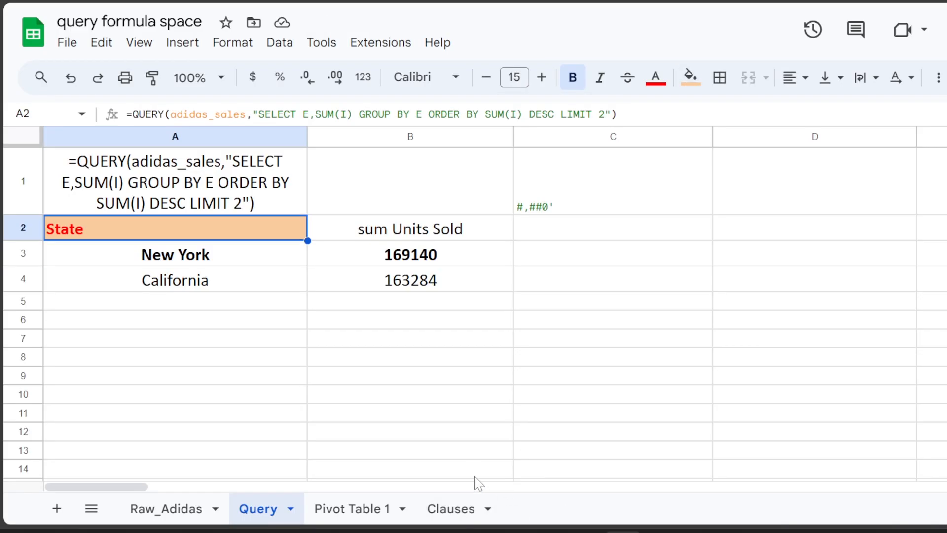
# Review the descriptions of the label and format clauses in A9:B10 on the Clauses sheet.
pyautogui.click(460, 514)
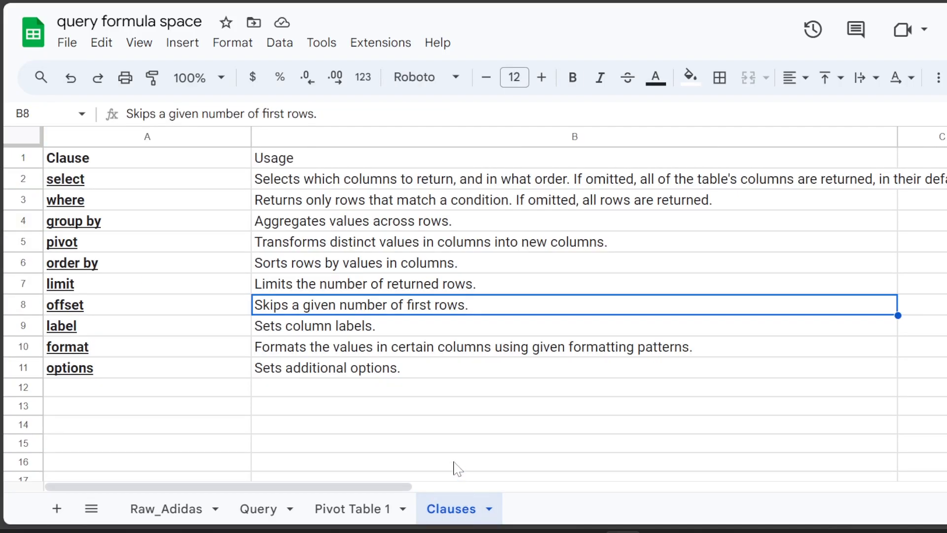
pyautogui.moveTo(180, 333); pyautogui.dragTo(317, 351)
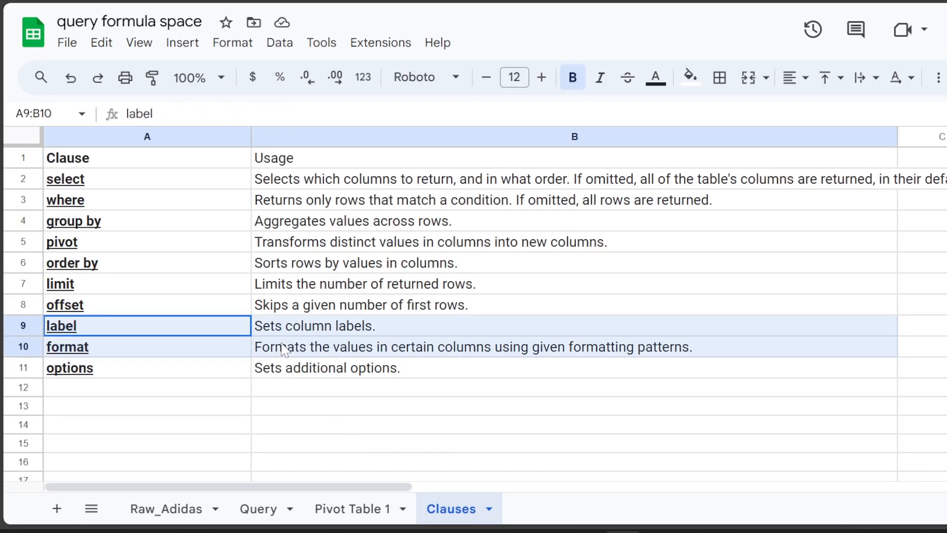
pyautogui.click(540, 351)
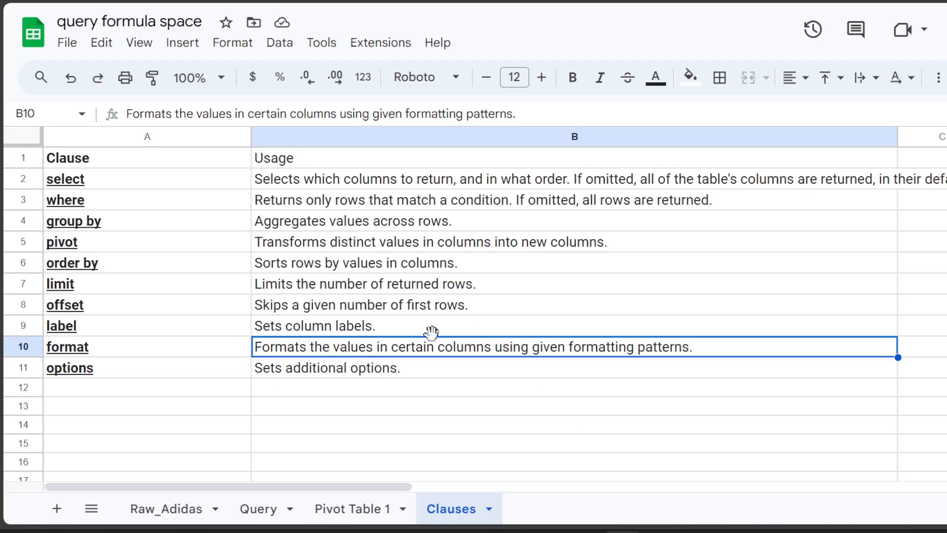
pyautogui.click(403, 327)
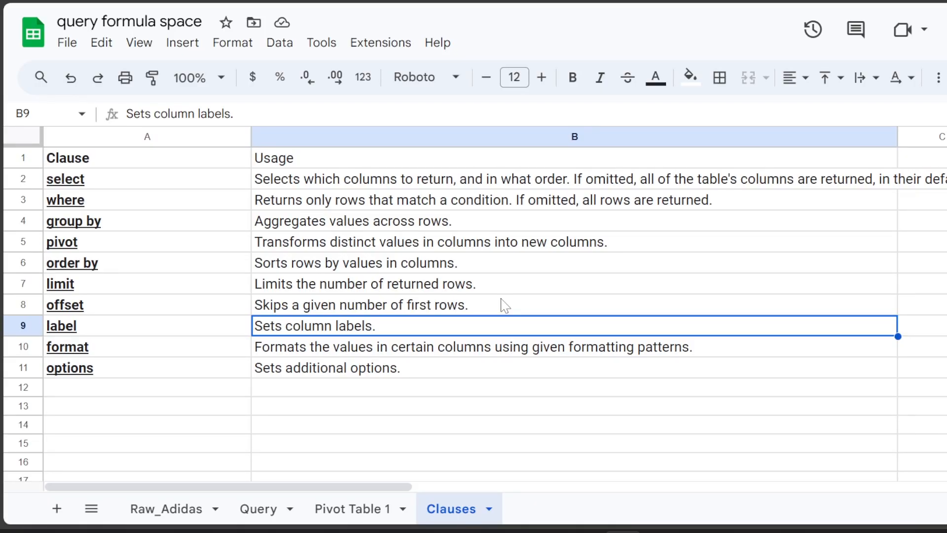
# Return to the Query sheet and inspect the units-sold column header in B2 alongside the formula in A2.
pyautogui.click(258, 508)
pyautogui.click(463, 237)
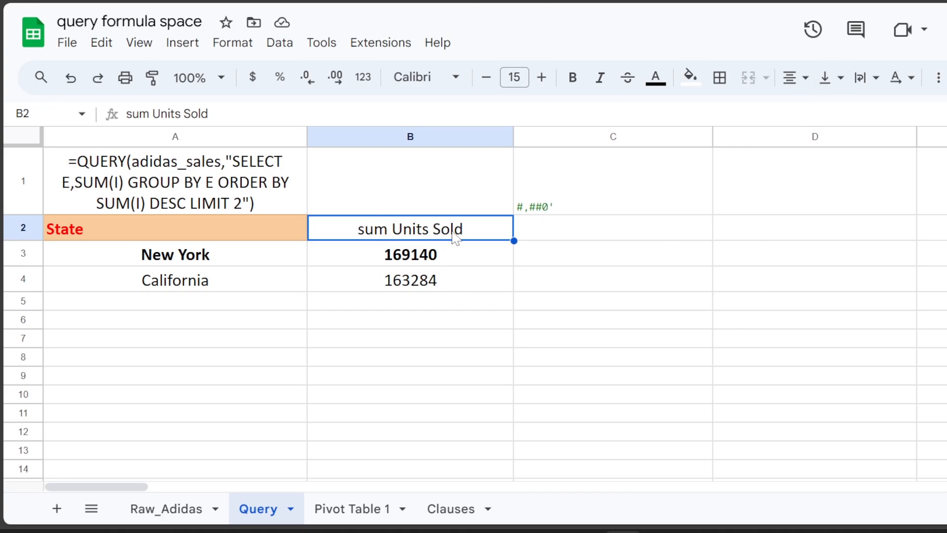
pyautogui.click(249, 238)
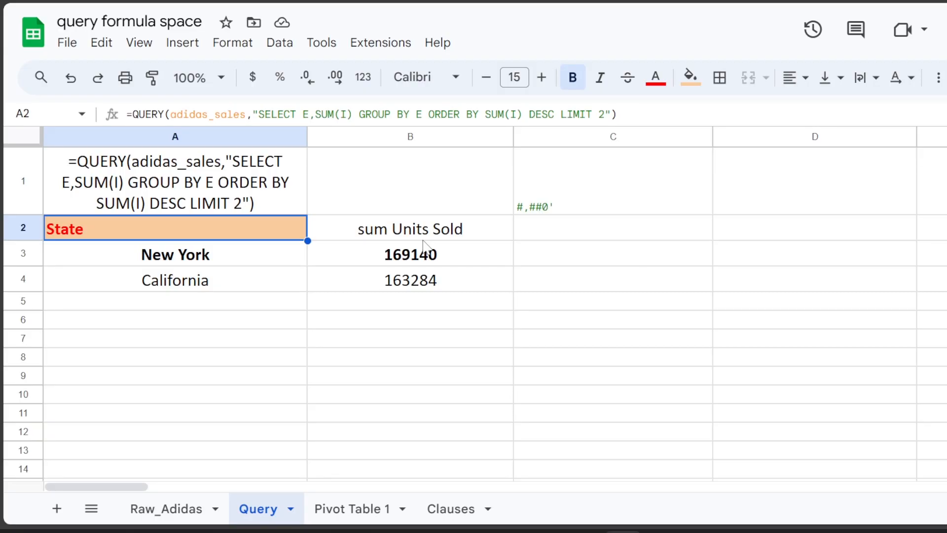
pyautogui.click(424, 239)
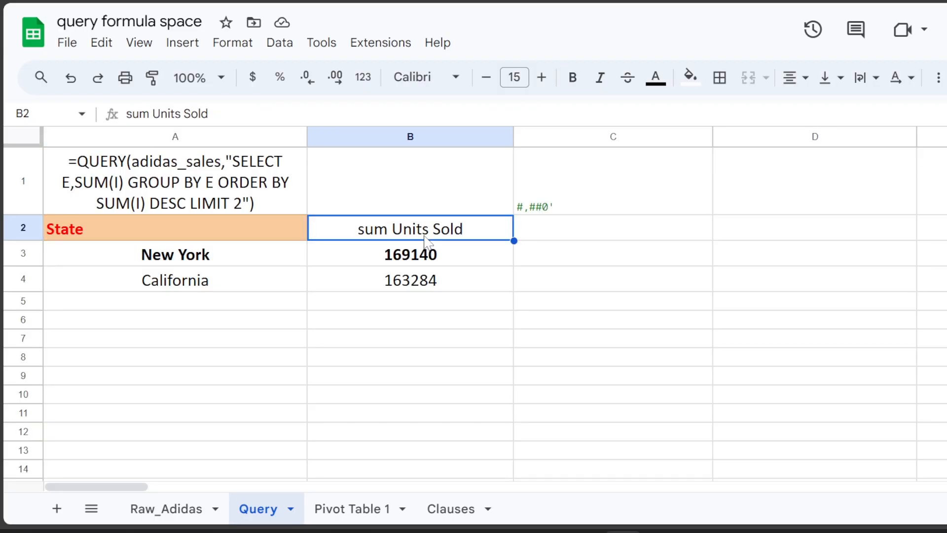
# Remove the LIMIT 2 clause from cell A2's QUERY formula to return every state.
pyautogui.click(212, 228)
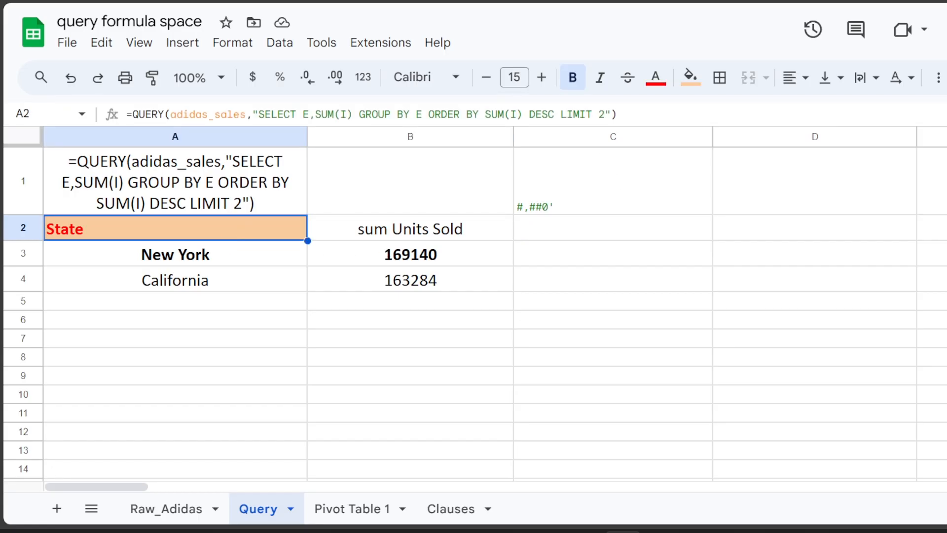
pyautogui.press('F2')
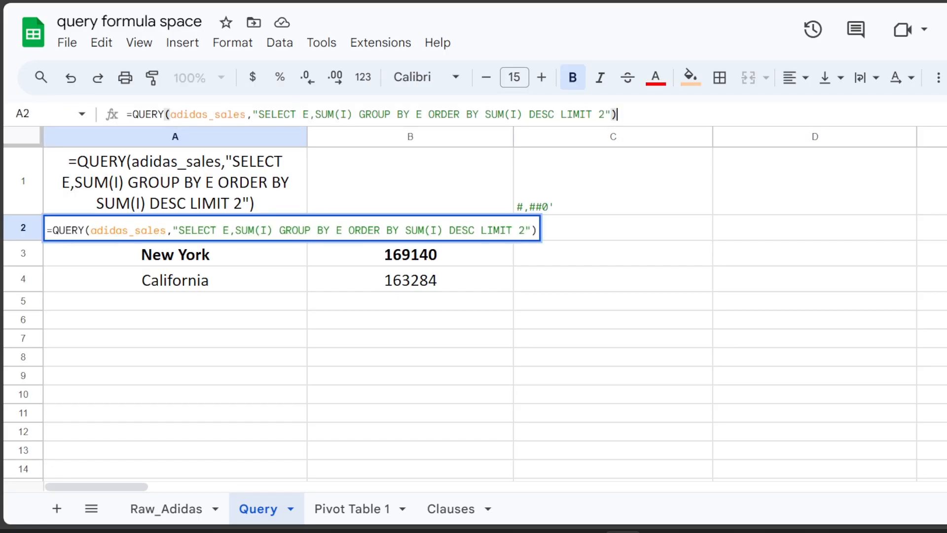
pyautogui.press('BackSpace')
pyautogui.press('BackSpace')
pyautogui.press('BackSpace')
pyautogui.press('BackSpace')
pyautogui.press('BackSpace')
pyautogui.press('BackSpace')
pyautogui.press('BackSpace')
pyautogui.press('BackSpace')
pyautogui.press('BackSpace')
pyautogui.press('BackSpace')
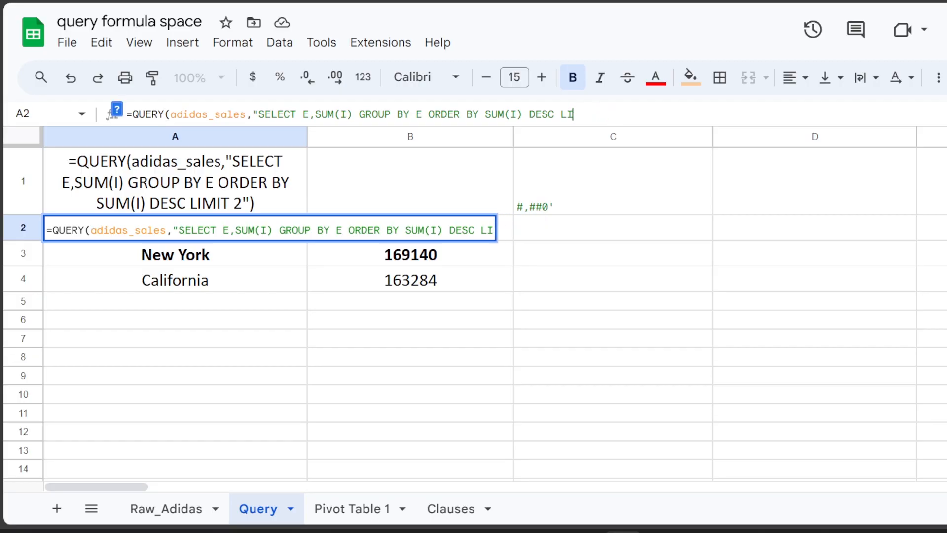
pyautogui.write('")')
pyautogui.press('Return')
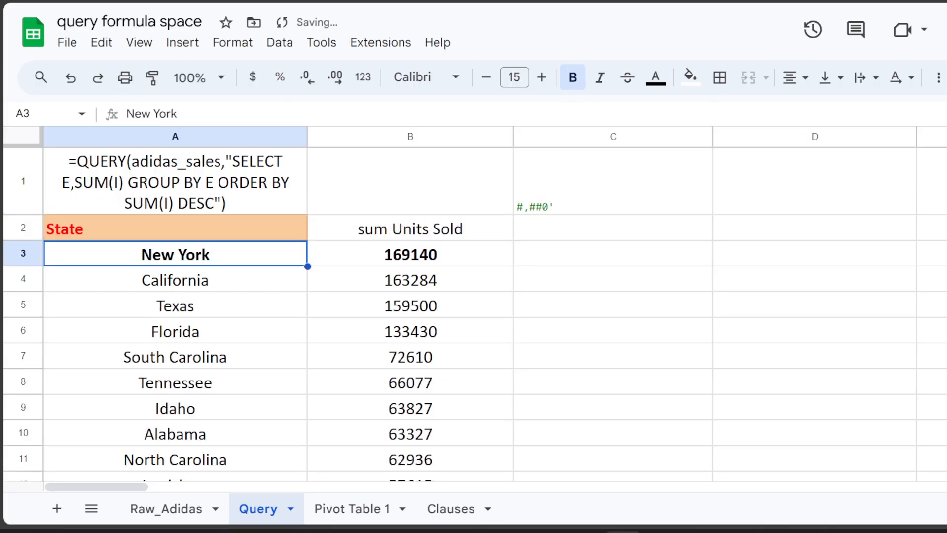
pyautogui.scroll(-1, 395, 247)
pyautogui.scroll(1, 393, 250)
# Add SUM(J) after SUM(I) in the SELECT clause of cell A2's QUERY formula to include total sales.
pyautogui.click(382, 226)
pyautogui.click(235, 232)
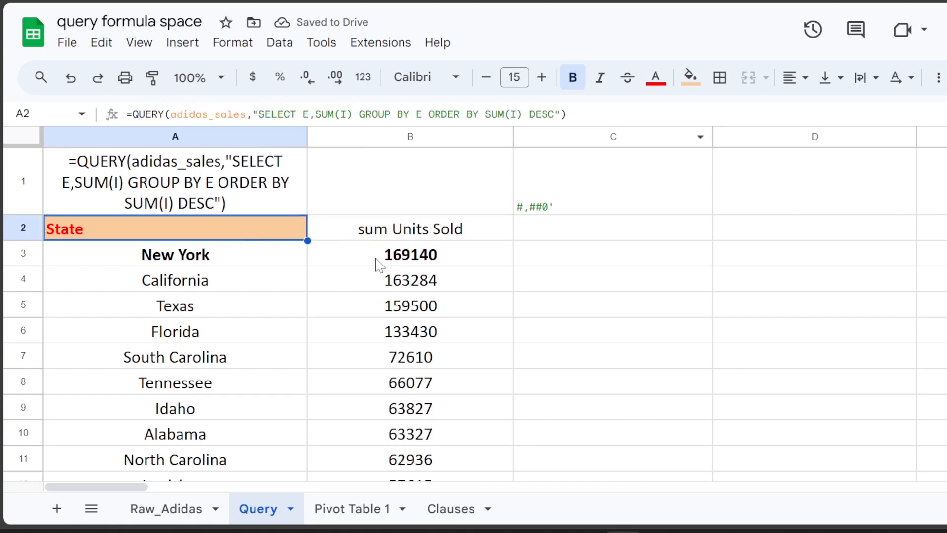
pyautogui.click(353, 114)
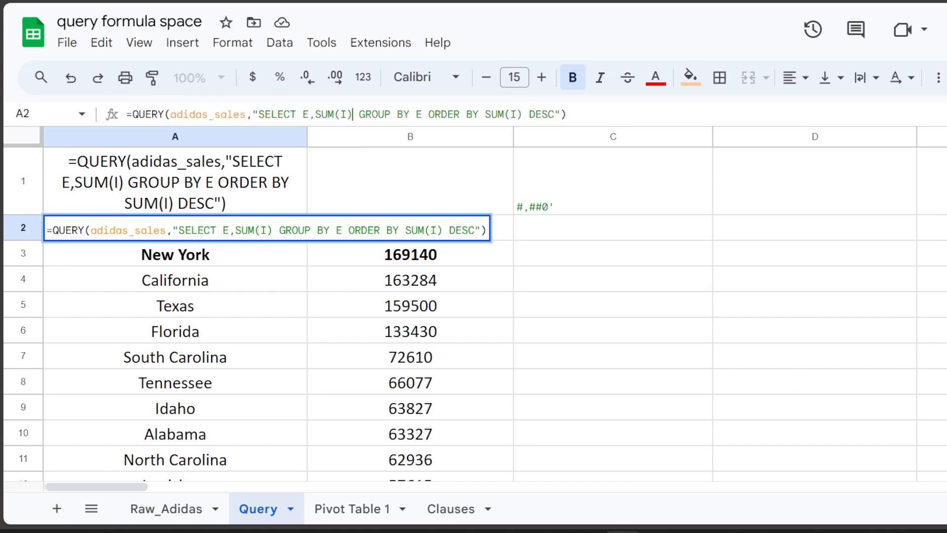
pyautogui.write(',SUM')
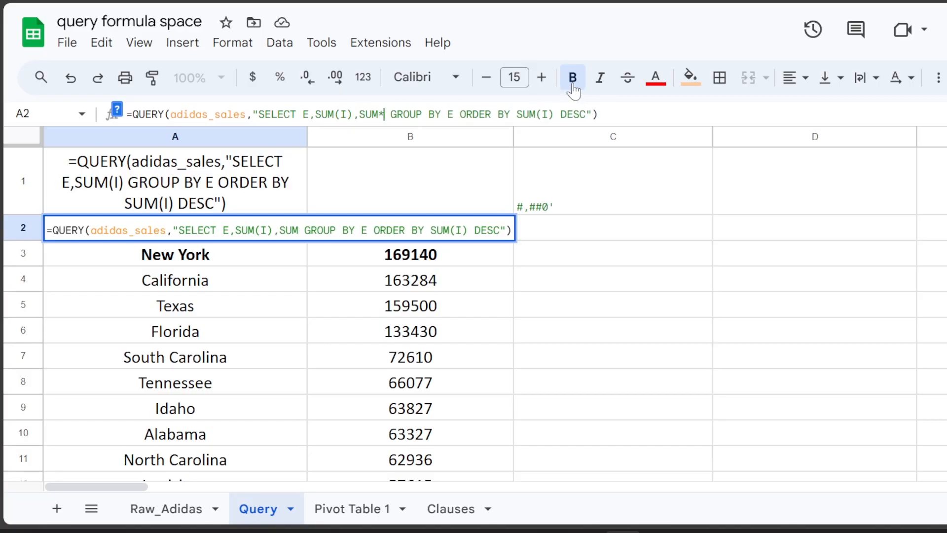
pyautogui.write('(K')
pyautogui.press('BackSpace')
pyautogui.write('J)')
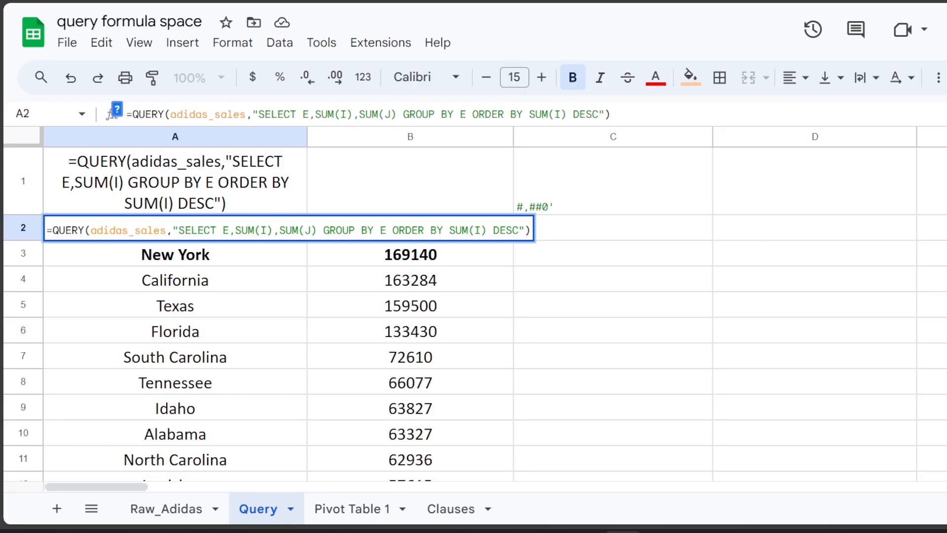
pyautogui.press('Return')
pyautogui.scroll(-5, 645, 221)
pyautogui.scroll(5, 645, 221)
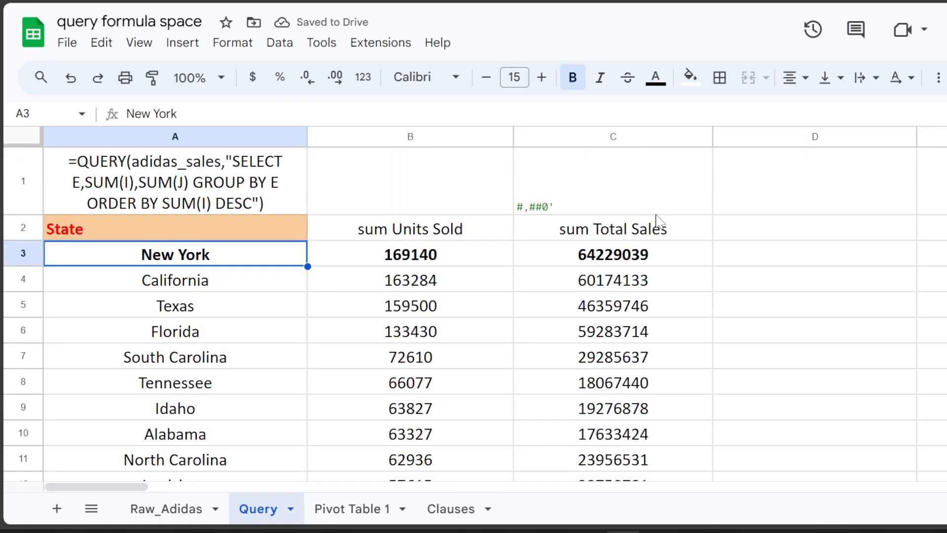
# Check the header cells and append LABEL E 'STATES' to cell A2's QUERY formula to rename the state column header.
pyautogui.click(274, 228)
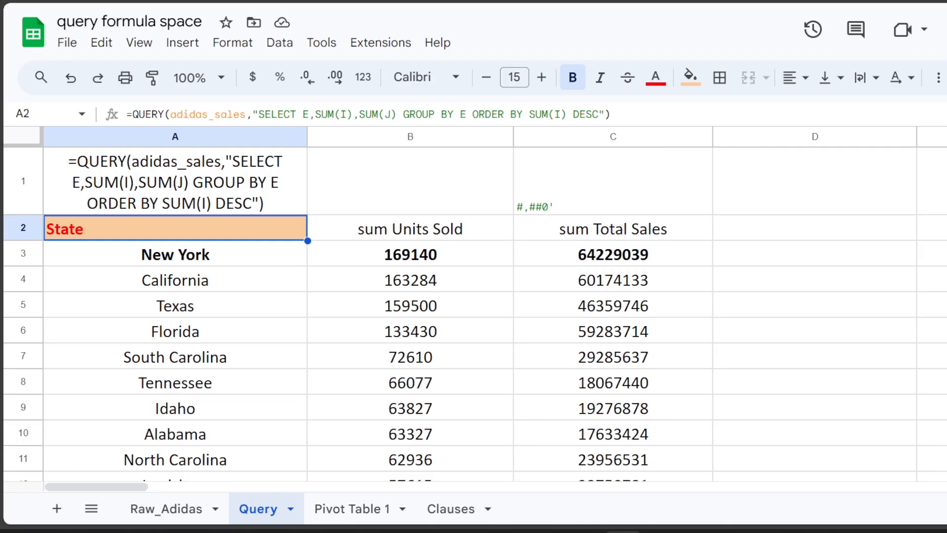
pyautogui.click(472, 232)
pyautogui.click(591, 230)
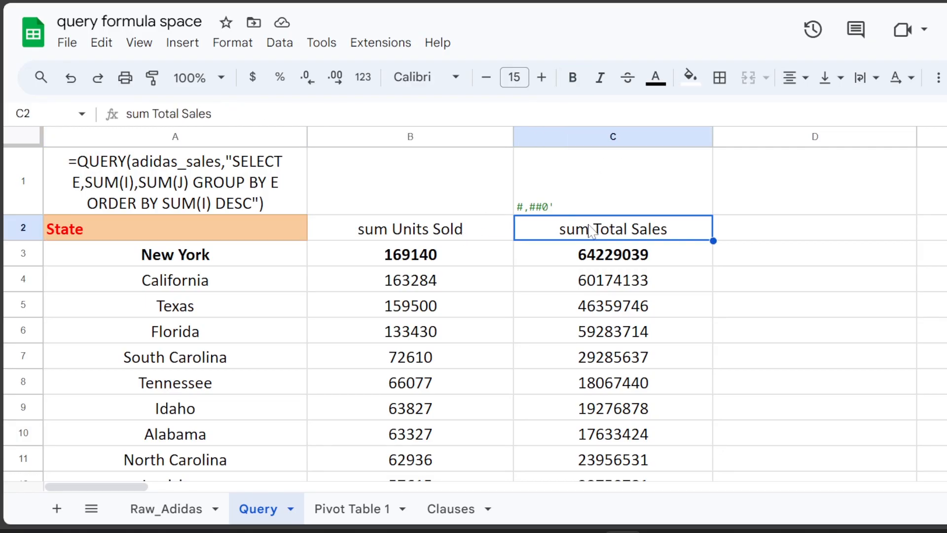
pyautogui.click(498, 232)
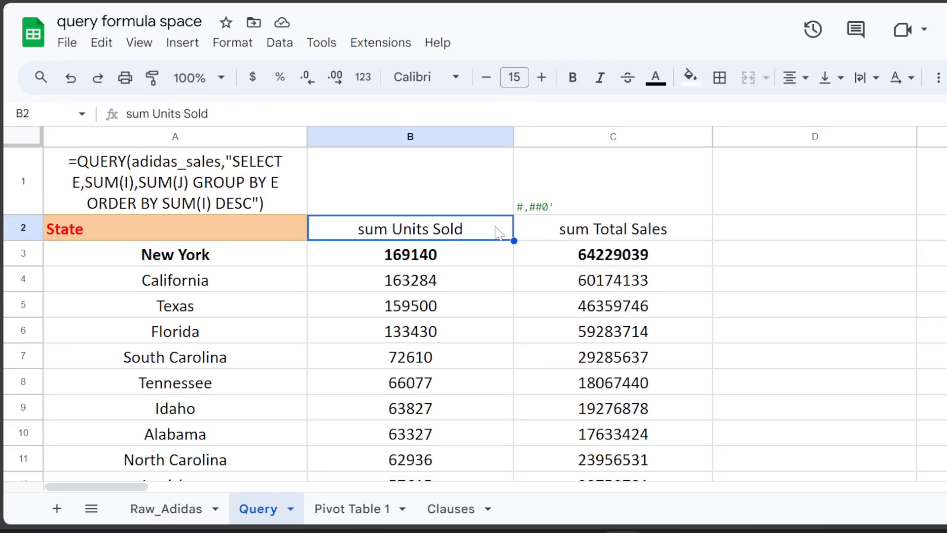
pyautogui.click(664, 237)
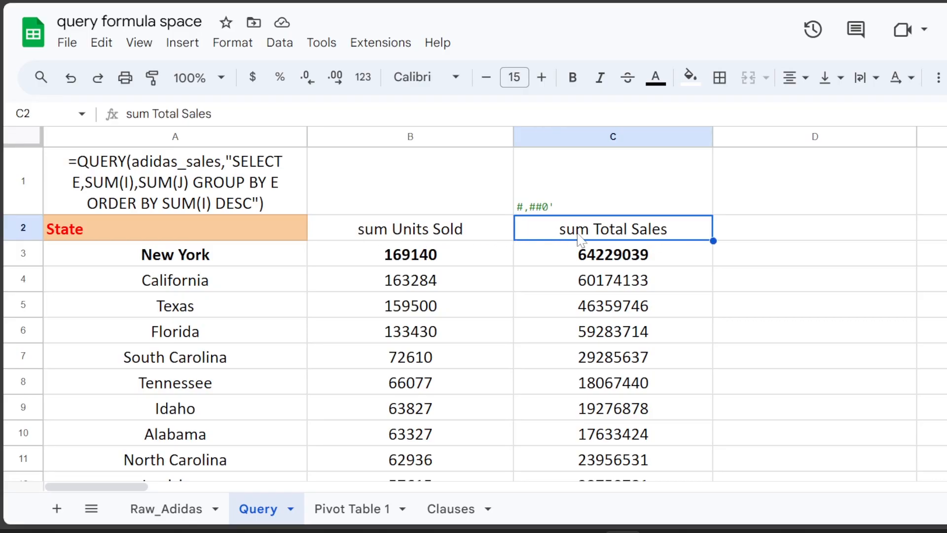
pyautogui.doubleClick(250, 239)
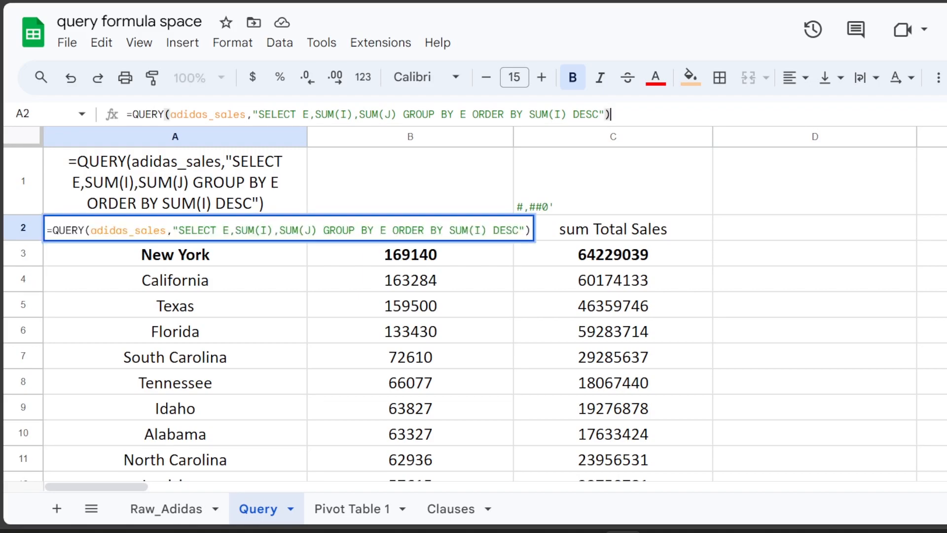
pyautogui.press('BackSpace')
pyautogui.press('BackSpace')
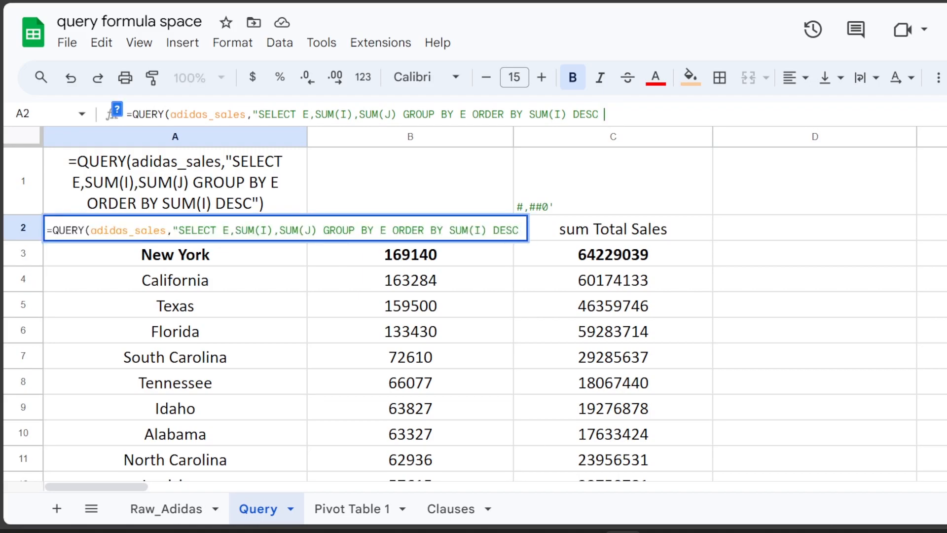
pyautogui.write('LABEL')
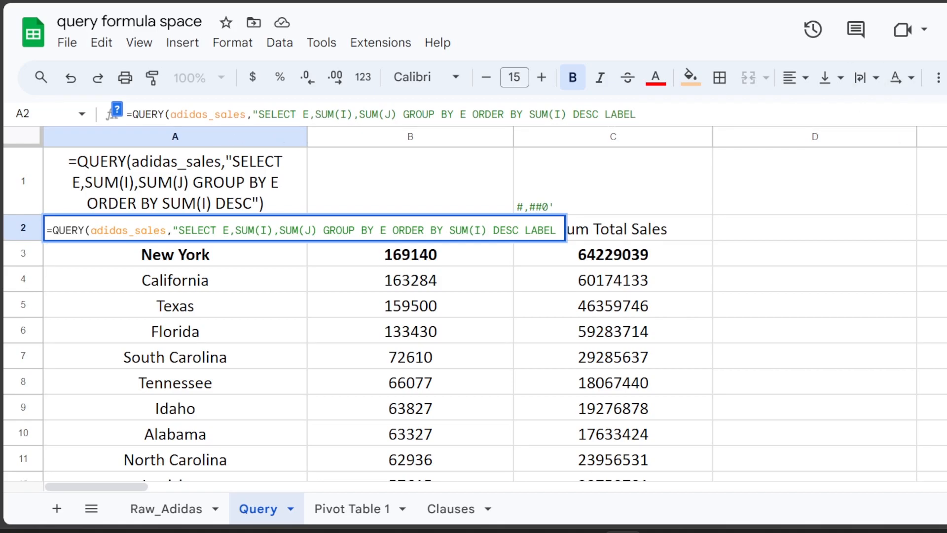
pyautogui.write('E')
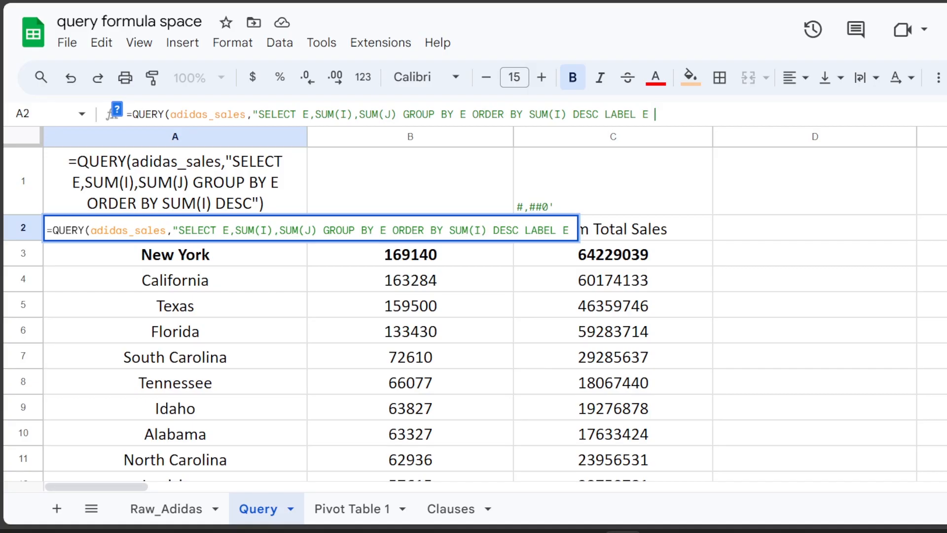
pyautogui.write(" 'st")
pyautogui.press('BackSpace')
pyautogui.press('BackSpace')
pyautogui.write('STATES')
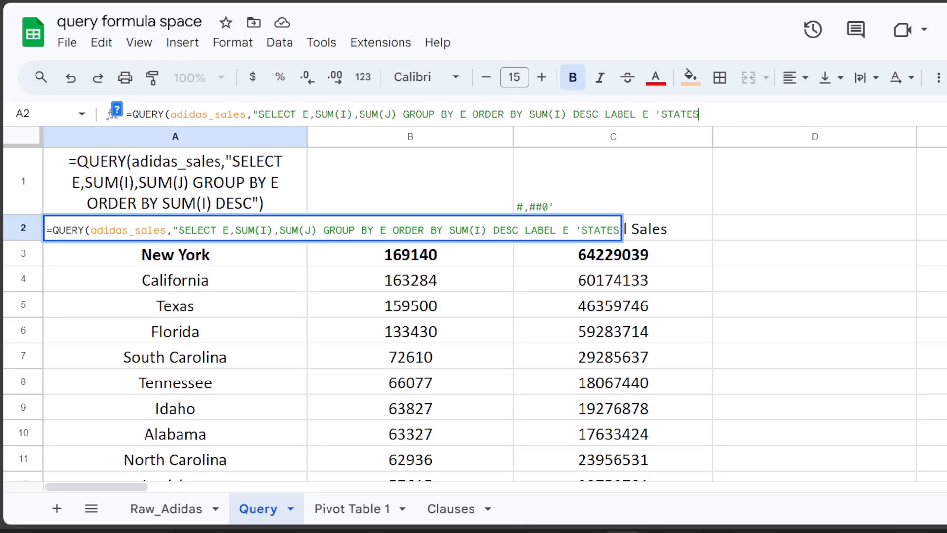
pyautogui.write('\'")')
pyautogui.press('Return')
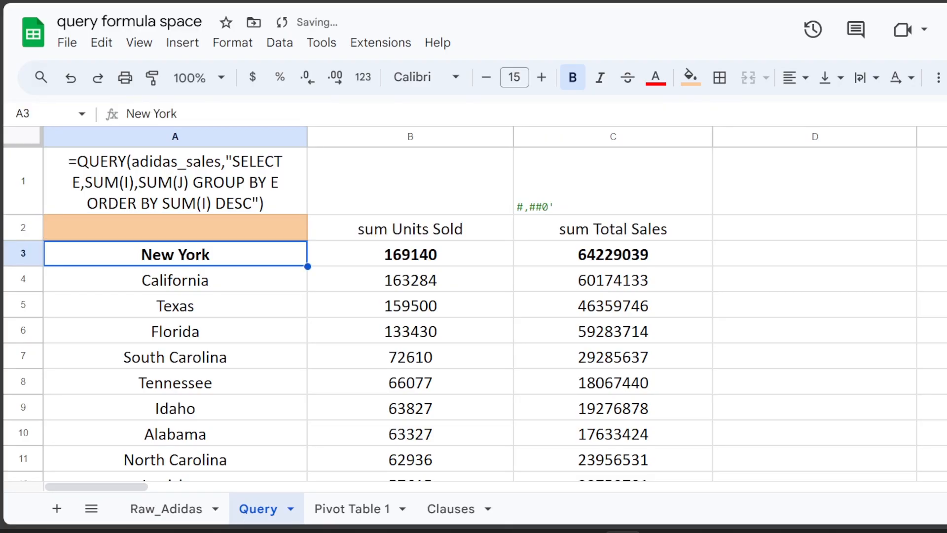
pyautogui.click(558, 297)
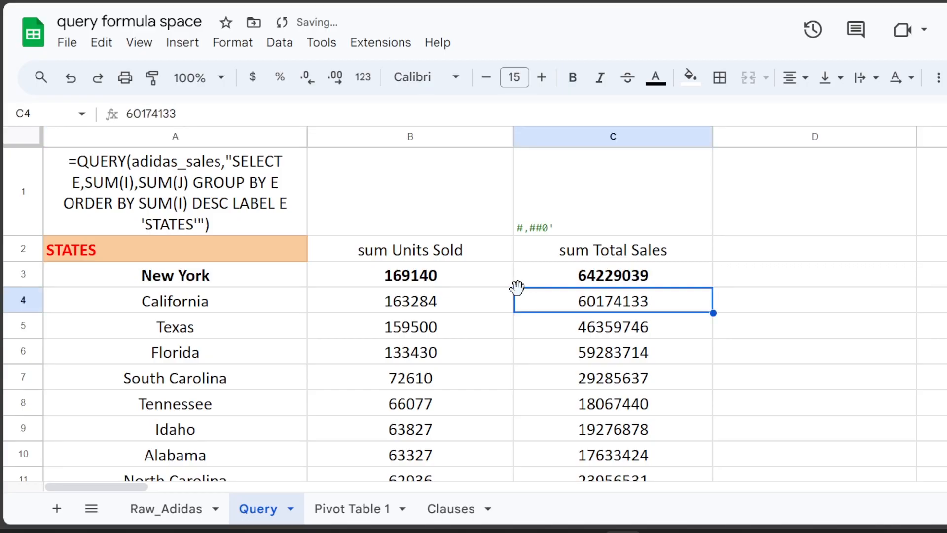
# Extend the LABEL clause in cell A2's QUERY formula with SUM(I) 'TOTAL UNITS to rename the units column header.
pyautogui.click(153, 256)
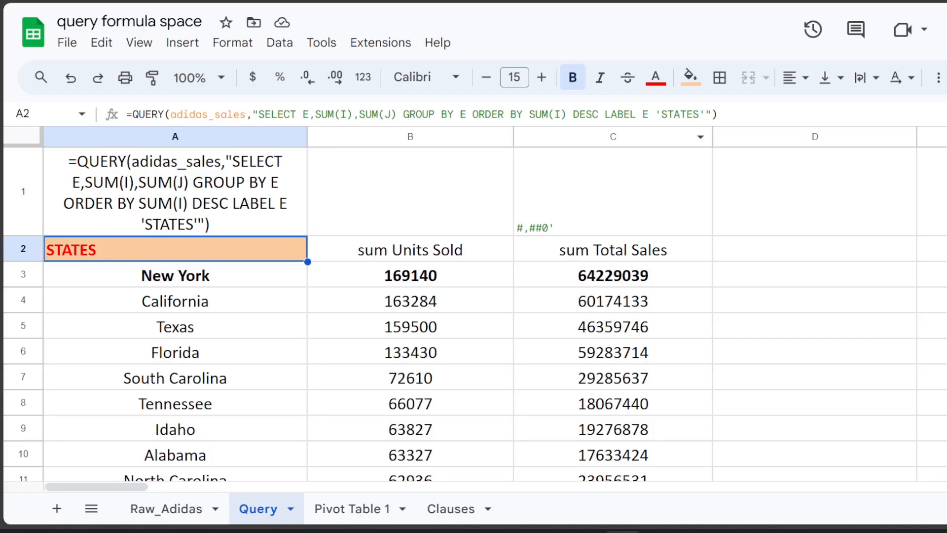
pyautogui.click(458, 250)
pyautogui.click(571, 250)
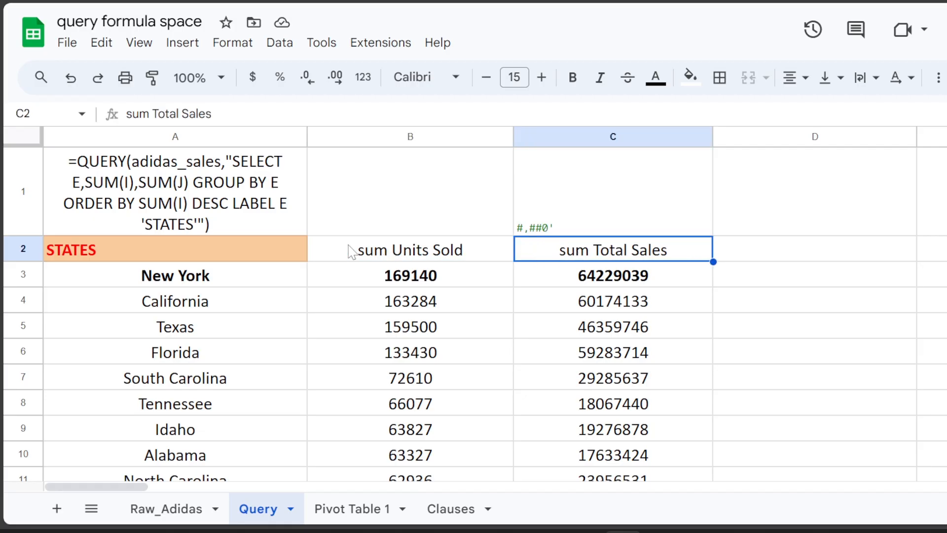
pyautogui.click(268, 252)
pyautogui.press('F2')
pyautogui.press('BackSpace')
pyautogui.press('BackSpace')
pyautogui.press('BackSpace')
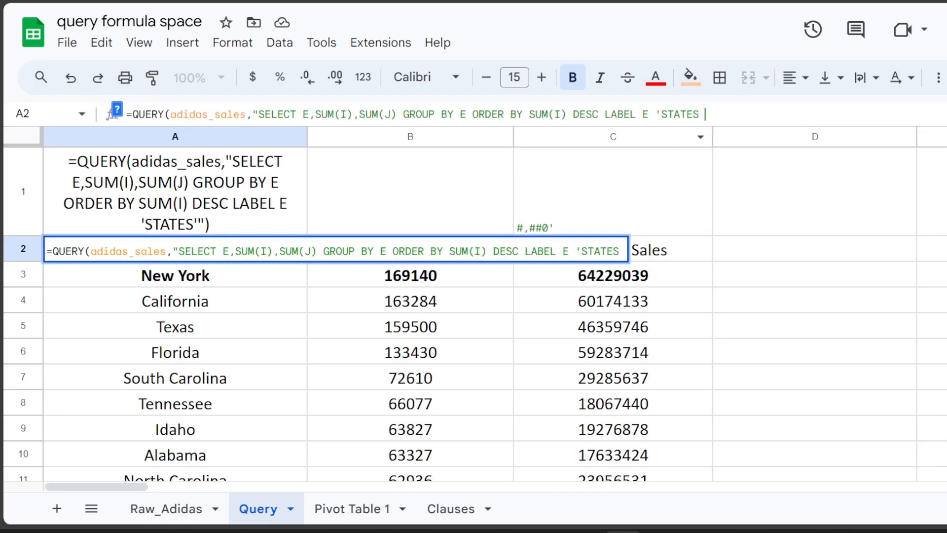
pyautogui.press('BackSpace')
pyautogui.write('SUM')
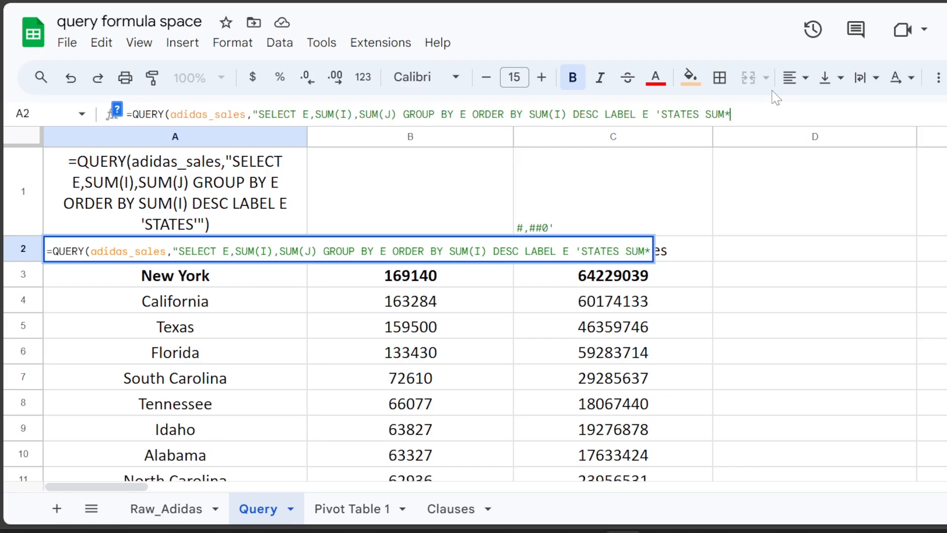
pyautogui.write('(I)')
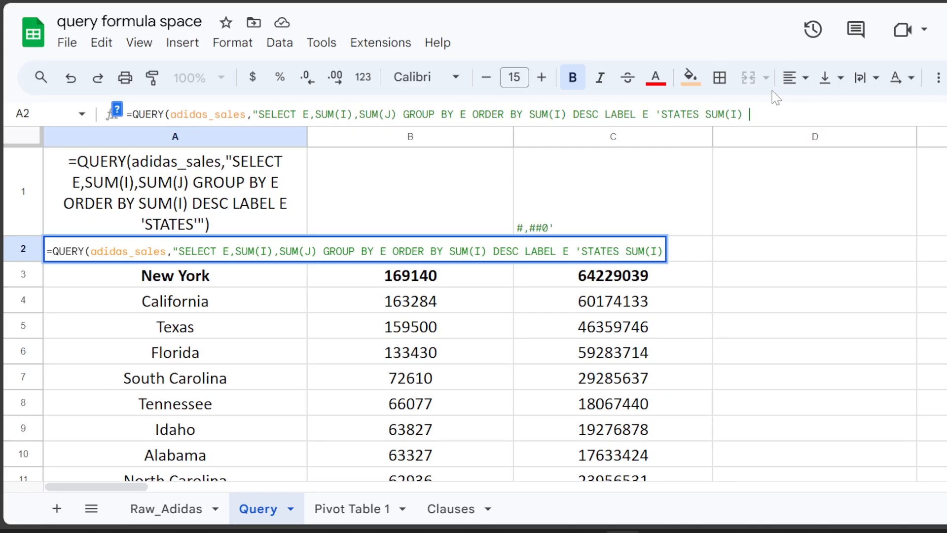
pyautogui.write(" 'Tot")
pyautogui.press('BackSpace')
pyautogui.press('BackSpace')
pyautogui.write('OTL')
pyautogui.press('BackSpace')
pyautogui.press('BackSpace')
pyautogui.write('AL UNITS"')
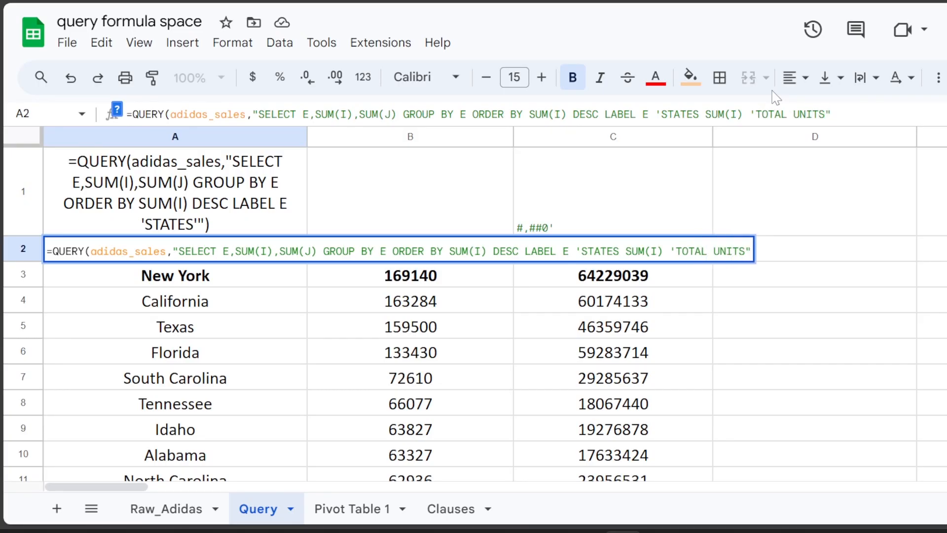
# Try to separate the STATES and SUM(I) labels with a comma in cell A2's LABEL clause.
pyautogui.press('Left')
pyautogui.press('Left')
pyautogui.press('Left')
pyautogui.press('Left')
pyautogui.press('Left')
pyautogui.press('Left')
pyautogui.press('Left')
pyautogui.press('Left')
pyautogui.press('Left')
pyautogui.press('Left')
pyautogui.press('Left')
pyautogui.press('Left')
pyautogui.write(',')
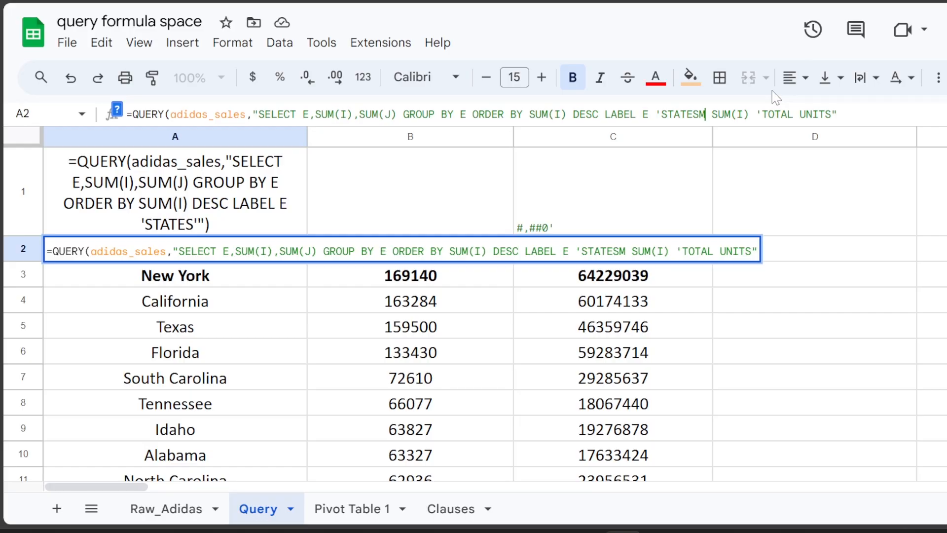
pyautogui.press('Return')
pyautogui.press('Up')
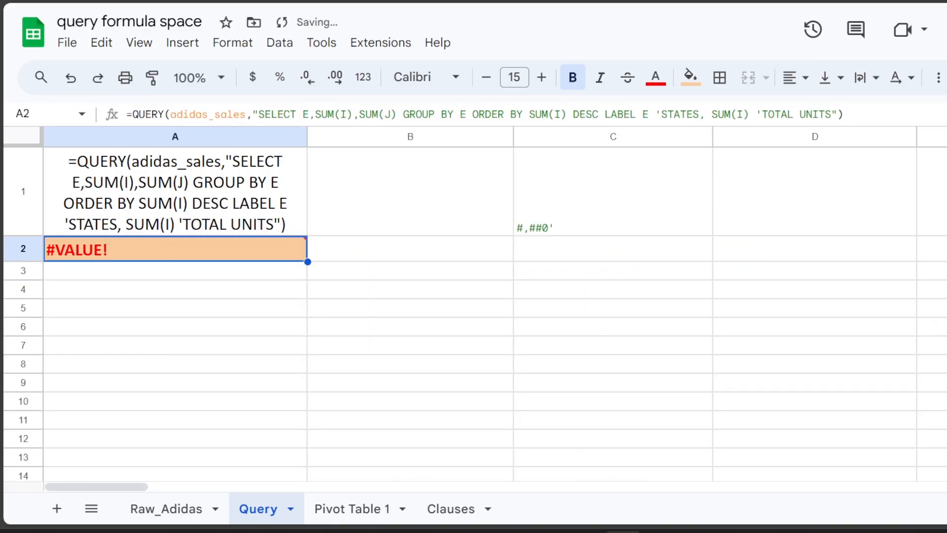
# Remove the comma after STATES from the LABEL clause in cell A2's formula.
pyautogui.click(703, 114)
pyautogui.press('BackSpace')
pyautogui.press('Return')
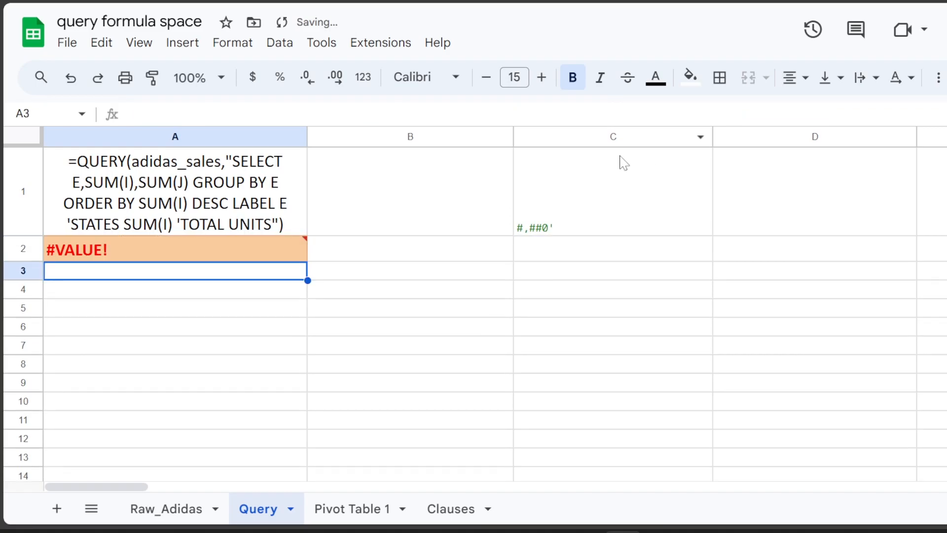
# Close the single quote after STATES in cell A2's LABEL clause and add a comma before SUM(I).
pyautogui.click(258, 251)
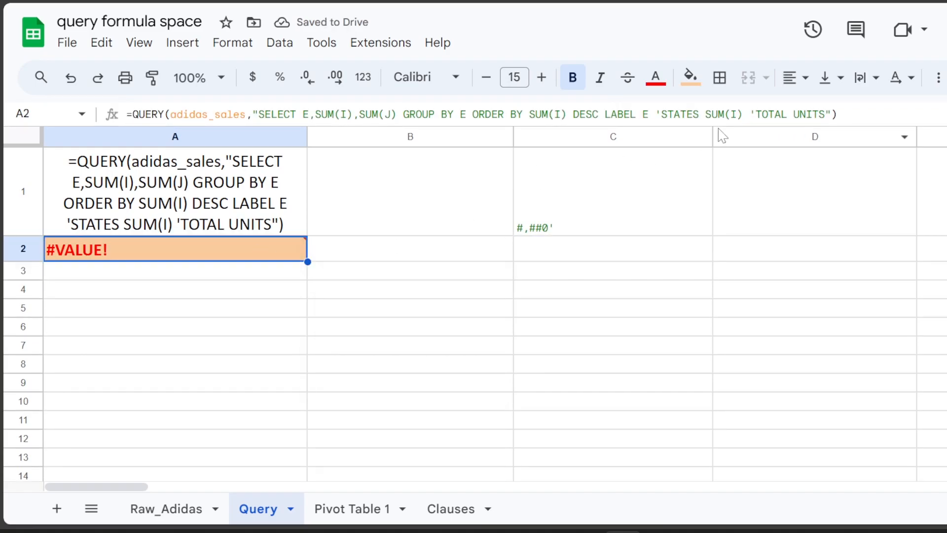
pyautogui.click(699, 114)
pyautogui.write("'")
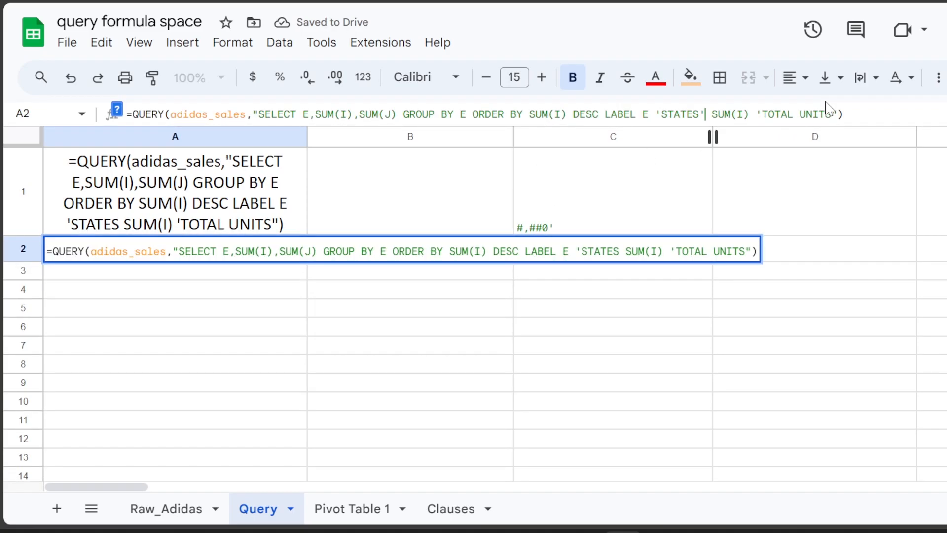
pyautogui.press('Return')
pyautogui.press('Up')
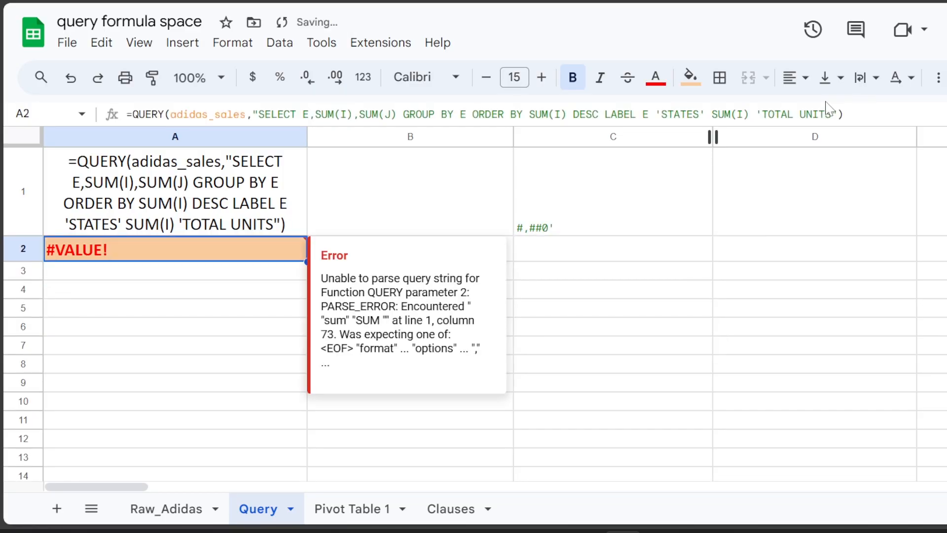
pyautogui.click(706, 114)
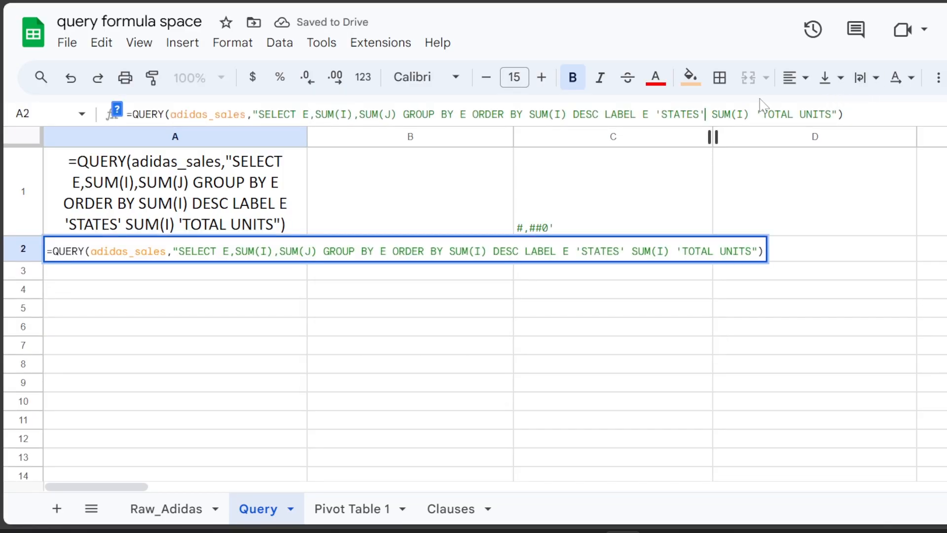
pyautogui.write(',')
pyautogui.press('Return')
pyautogui.click(271, 242)
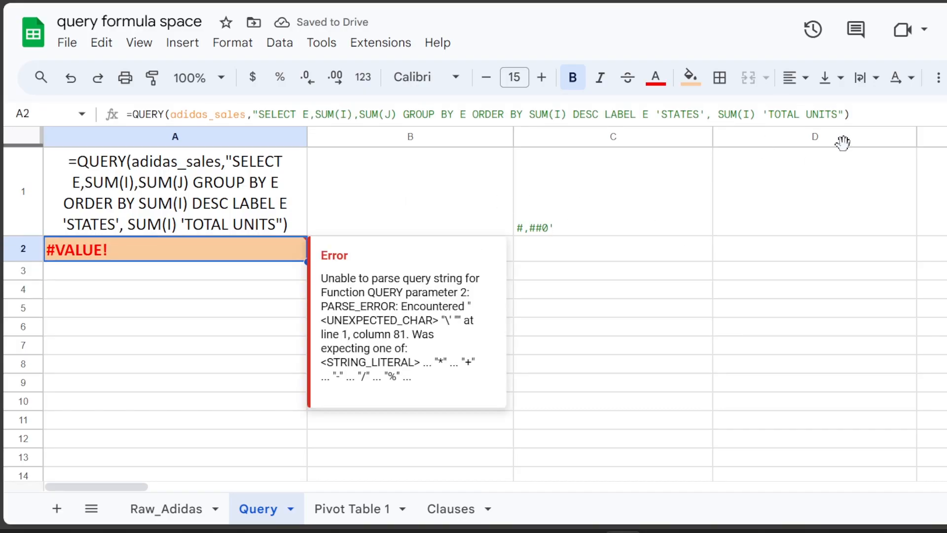
# Close the single quote after TOTAL UNITS in the LABEL clause of cell A2's QUERY formula.
pyautogui.click(838, 114)
pyautogui.write("'")
pyautogui.press('Left')
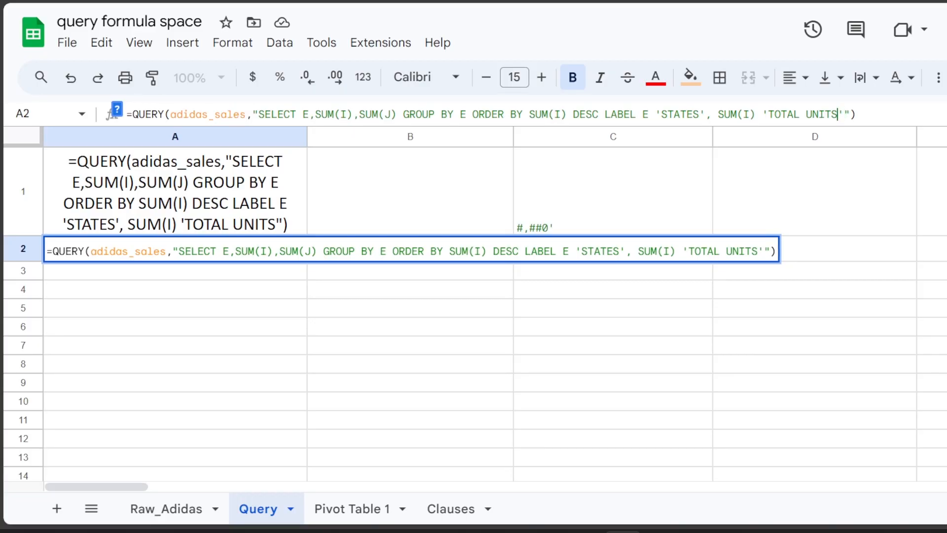
pyautogui.press('Return')
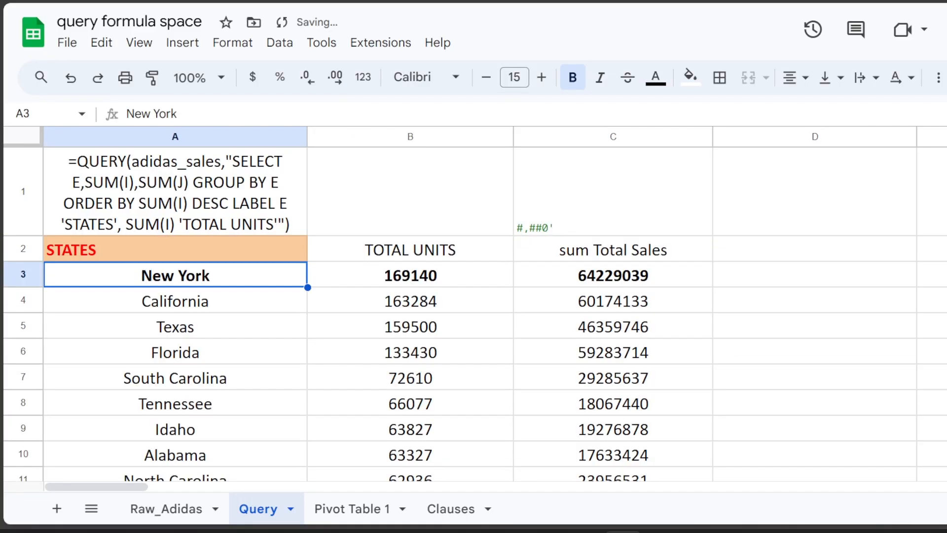
# Check the query's column headers in row 2 and the source columns on the Raw_Adidas sheet.
pyautogui.click(175, 249)
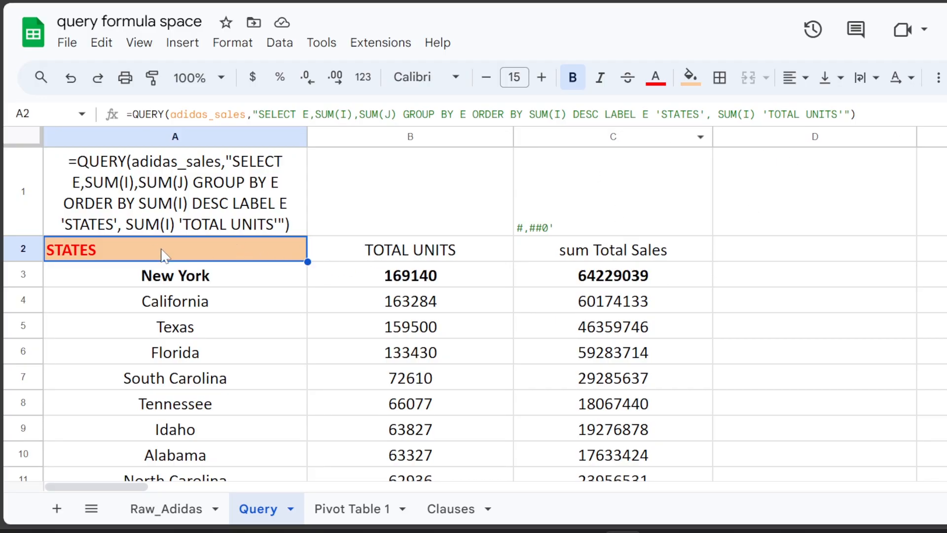
pyautogui.click(399, 248)
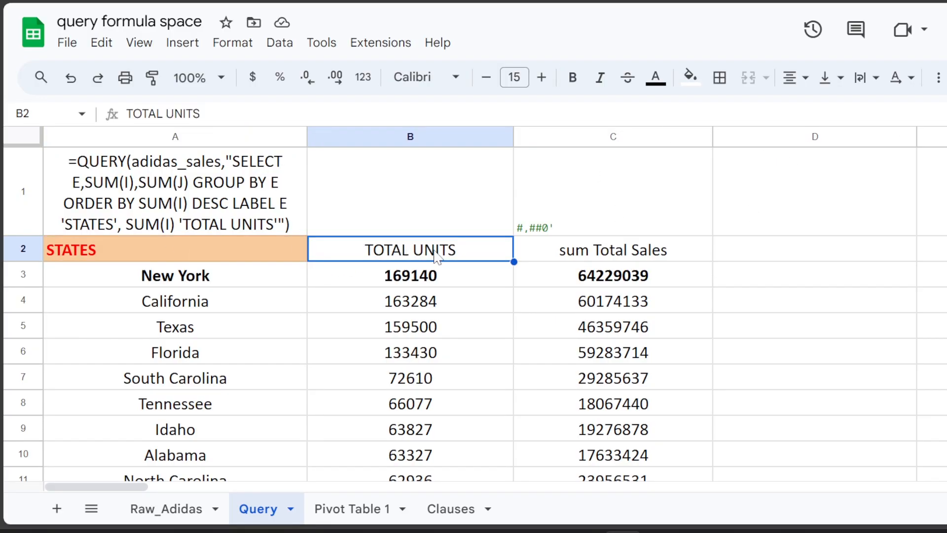
pyautogui.click(221, 257)
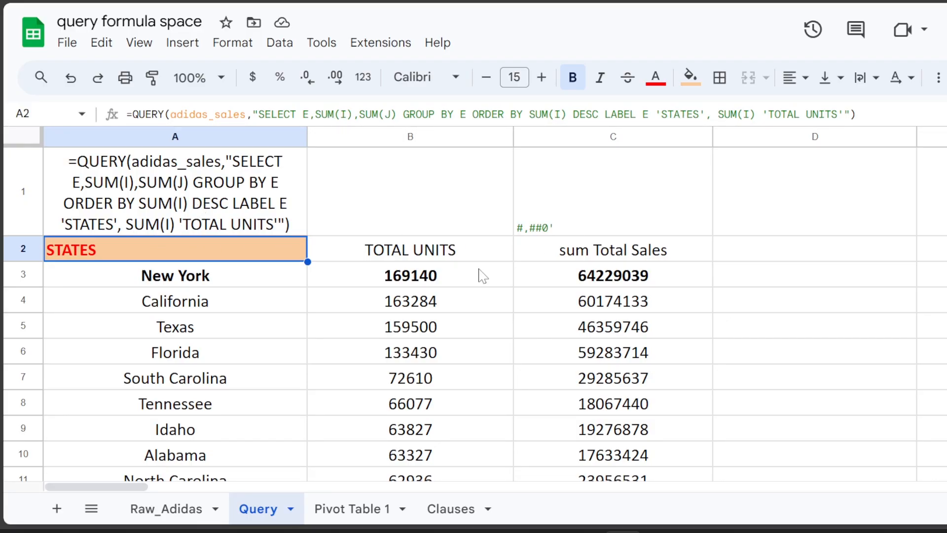
pyautogui.click(190, 511)
pyautogui.click(447, 158)
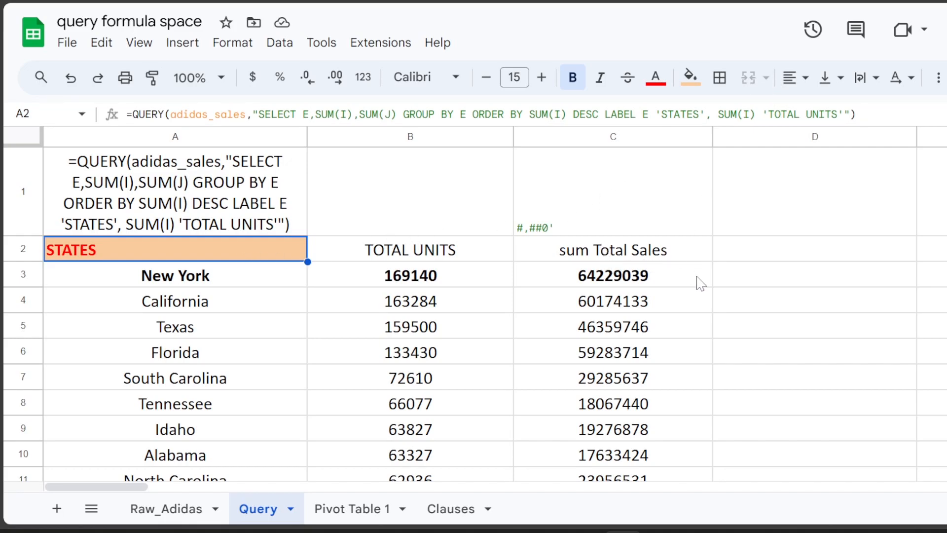
pyautogui.click(603, 254)
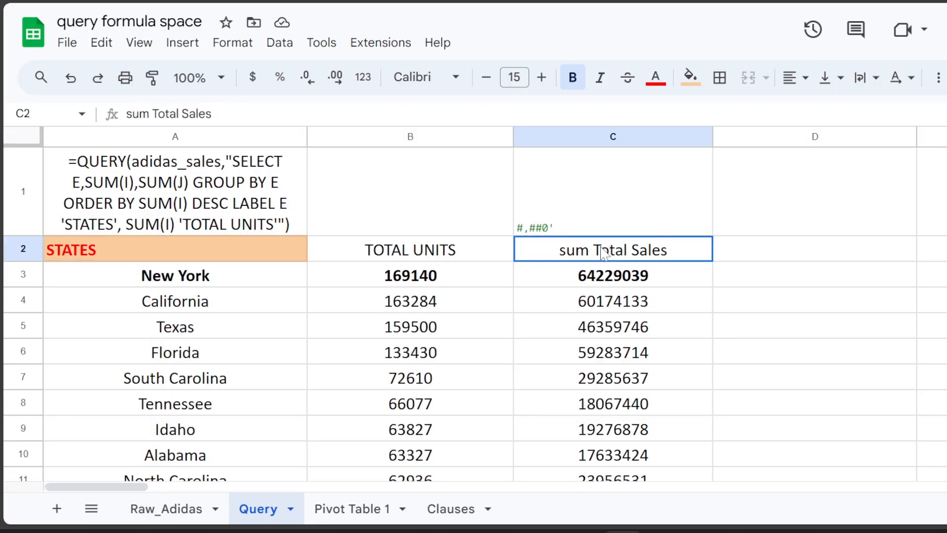
# Extend the LABEL clause in cell A2's QUERY formula with SUM(J) 'TOTAL SALES' to rename the sales column header.
pyautogui.click(105, 249)
pyautogui.click(857, 114)
pyautogui.press('BackSpace')
pyautogui.press('BackSpace')
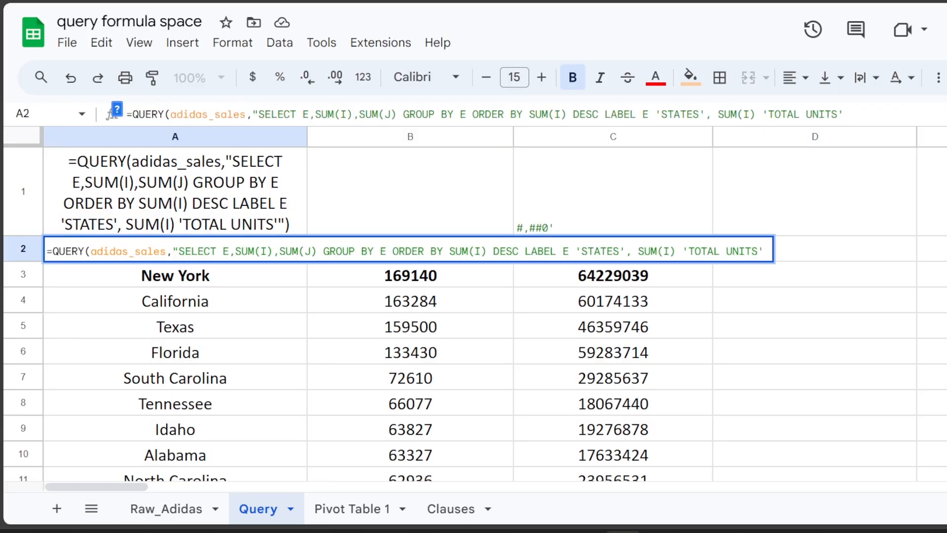
pyautogui.write(', SUM(J')
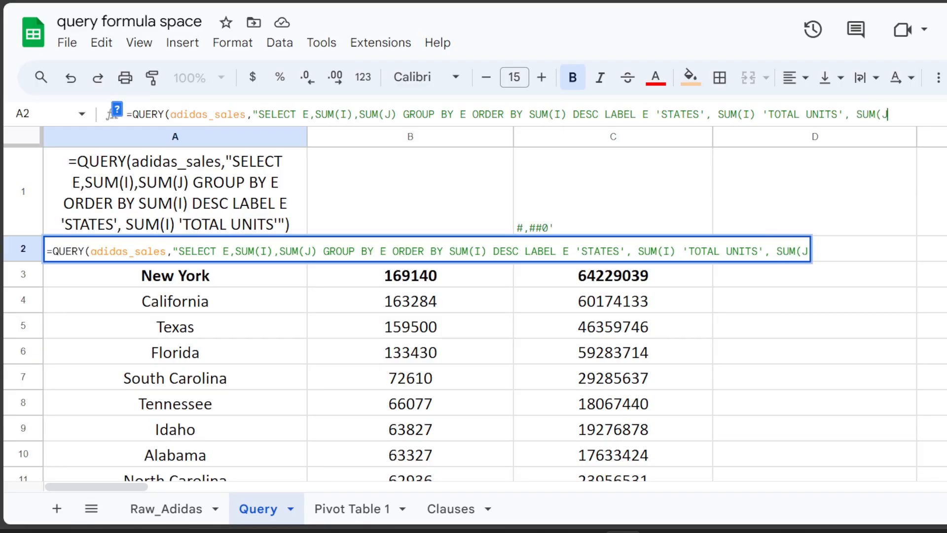
pyautogui.write(')')
pyautogui.write(" '")
pyautogui.write("TOTAL SALES'")
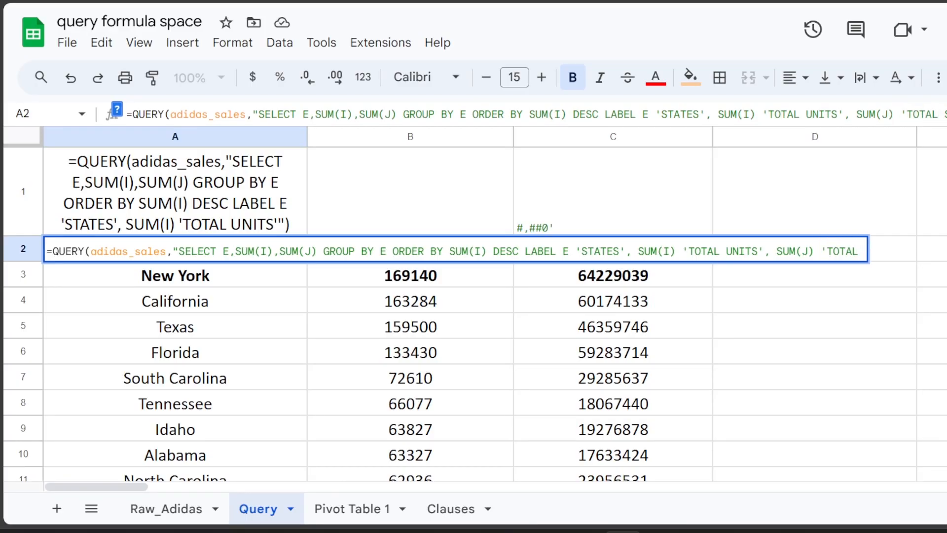
pyautogui.write('")')
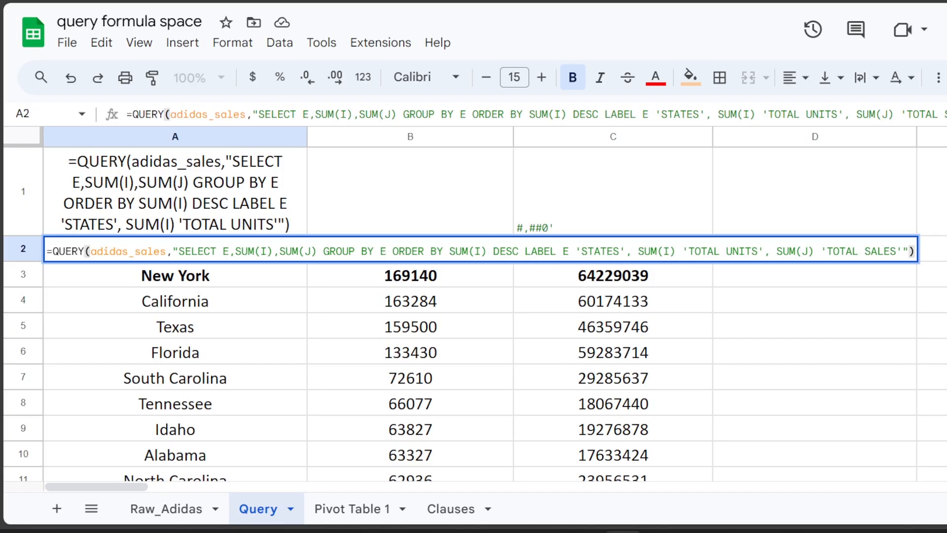
pyautogui.press('Return')
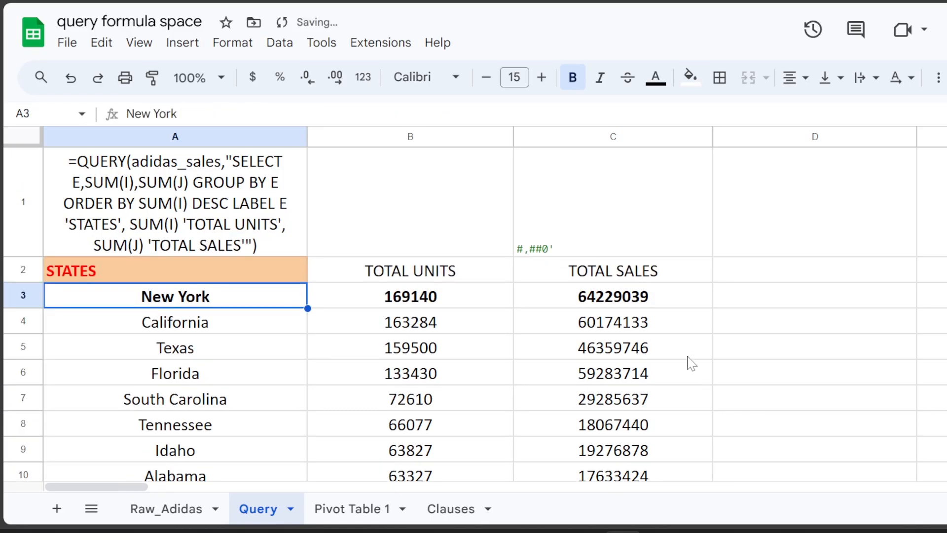
# Review the three renamed headers in A2:C2 and the query results listed beneath them.
pyautogui.click(246, 279)
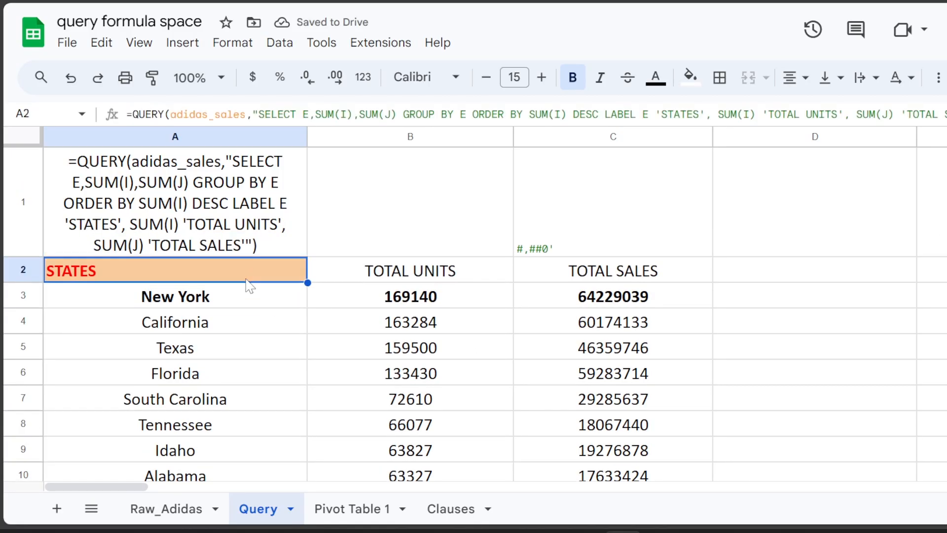
pyautogui.click(396, 273)
pyautogui.click(673, 271)
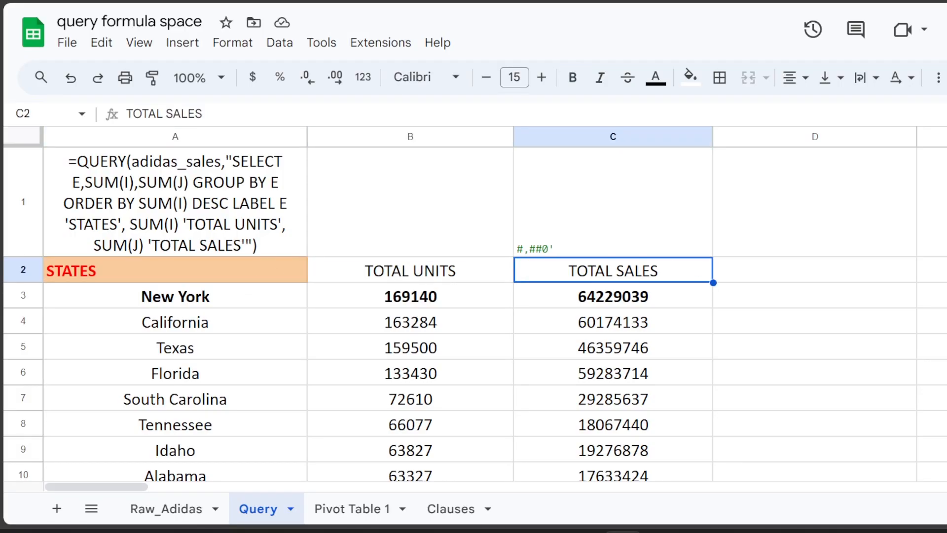
pyautogui.moveTo(202, 272); pyautogui.dragTo(612, 272)
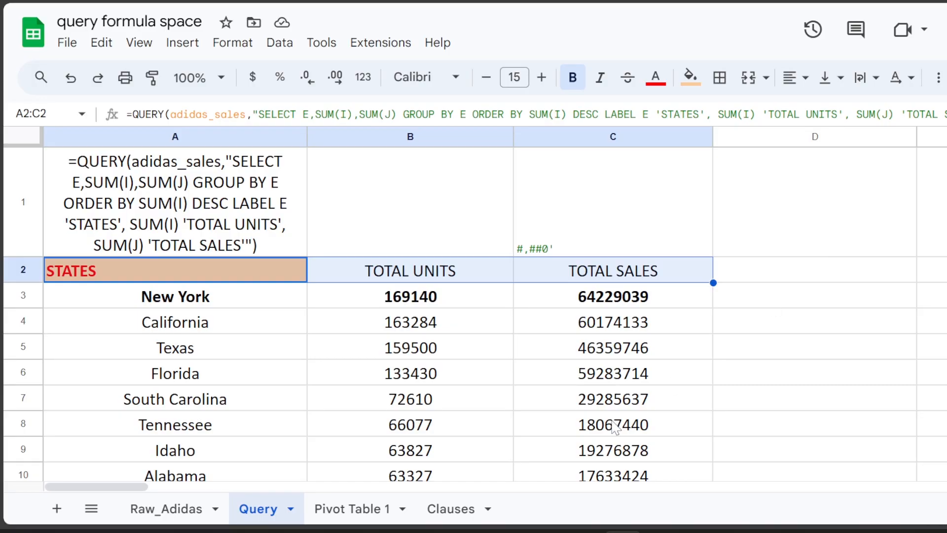
pyautogui.scroll(-2, 279, 441)
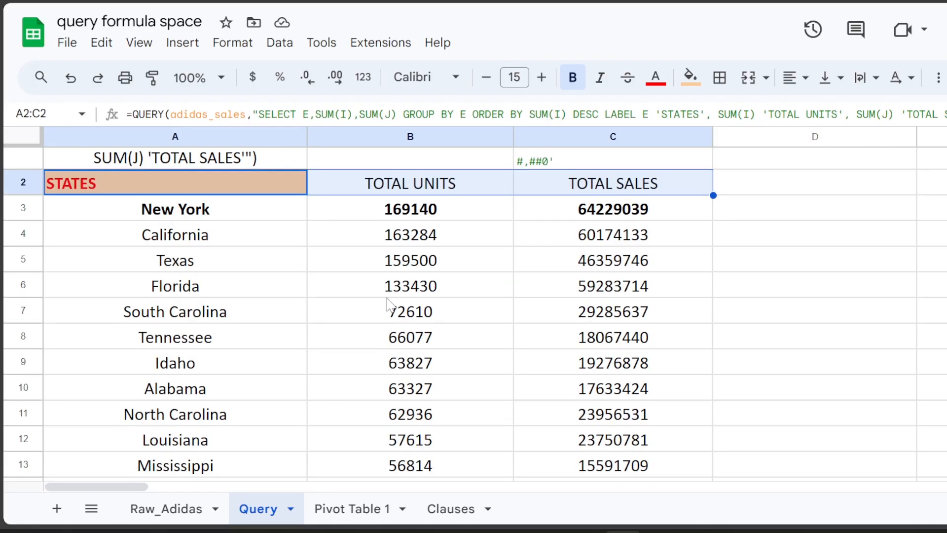
pyautogui.click(420, 188)
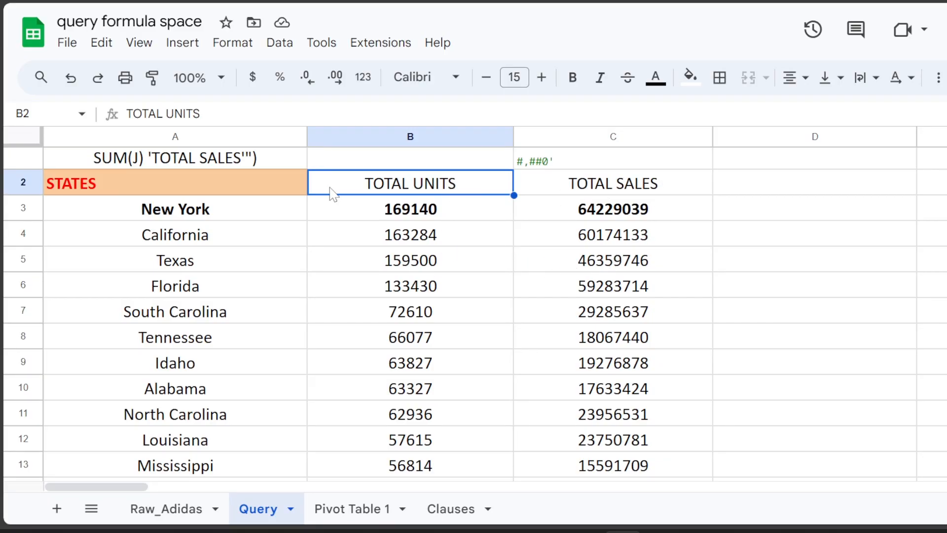
pyautogui.scroll(2, 624, 212)
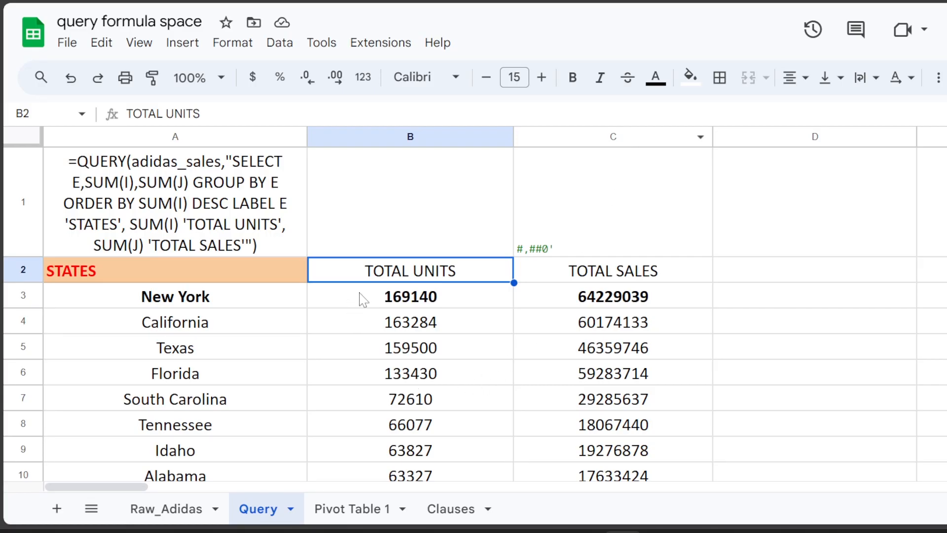
# Read the usage description of the format clause on the Clauses sheet and return to the Query sheet.
pyautogui.click(432, 507)
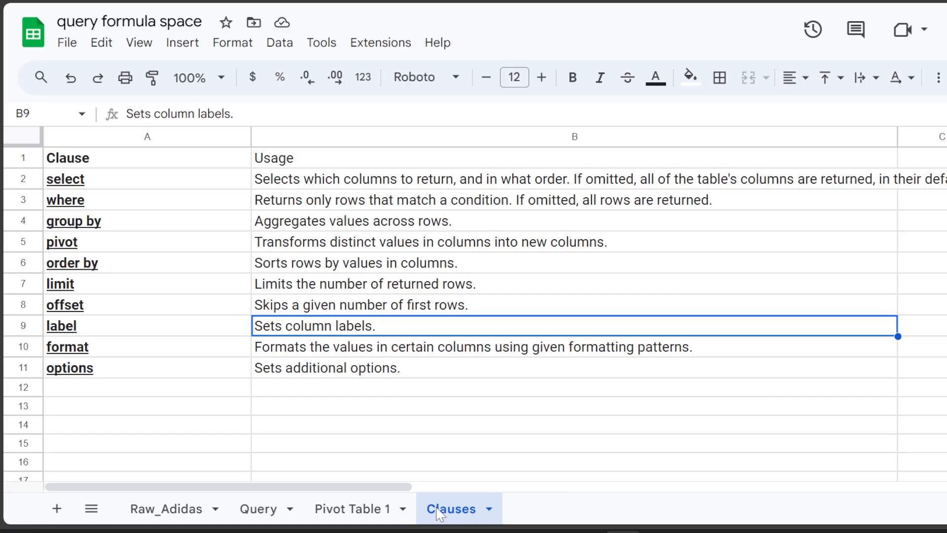
pyautogui.click(429, 349)
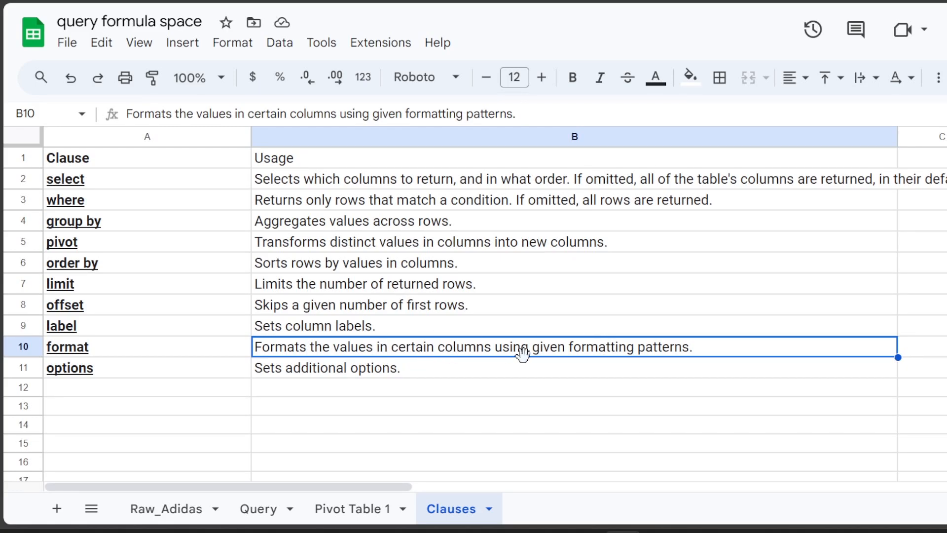
pyautogui.click(261, 511)
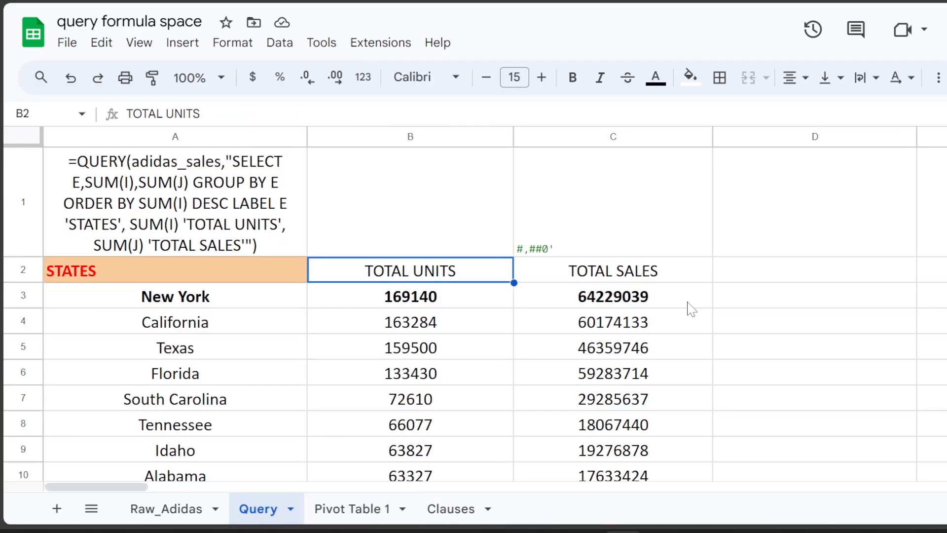
# Examine the number formatting of the values in the TOTAL UNITS and TOTAL SALES columns.
pyautogui.scroll(-2, 529, 329)
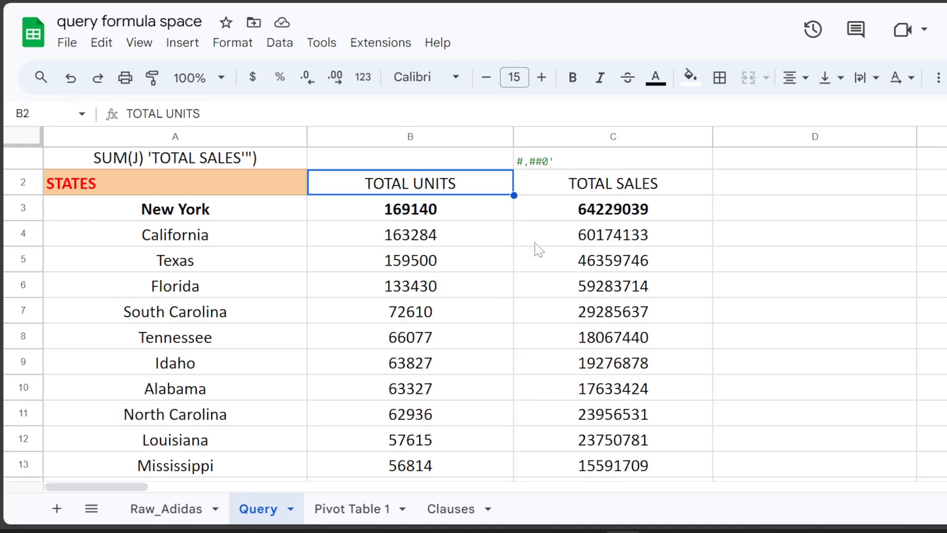
pyautogui.moveTo(452, 222); pyautogui.dragTo(452, 367)
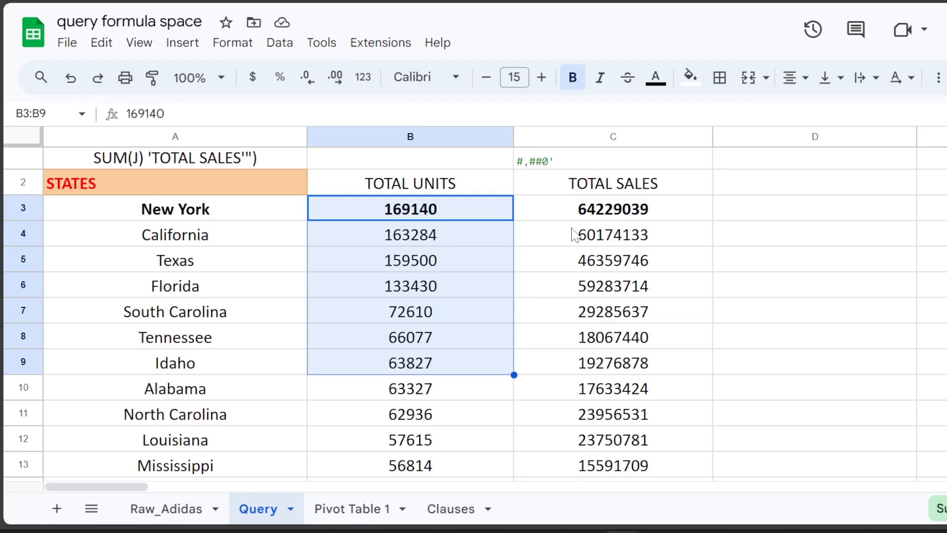
pyautogui.click(630, 208)
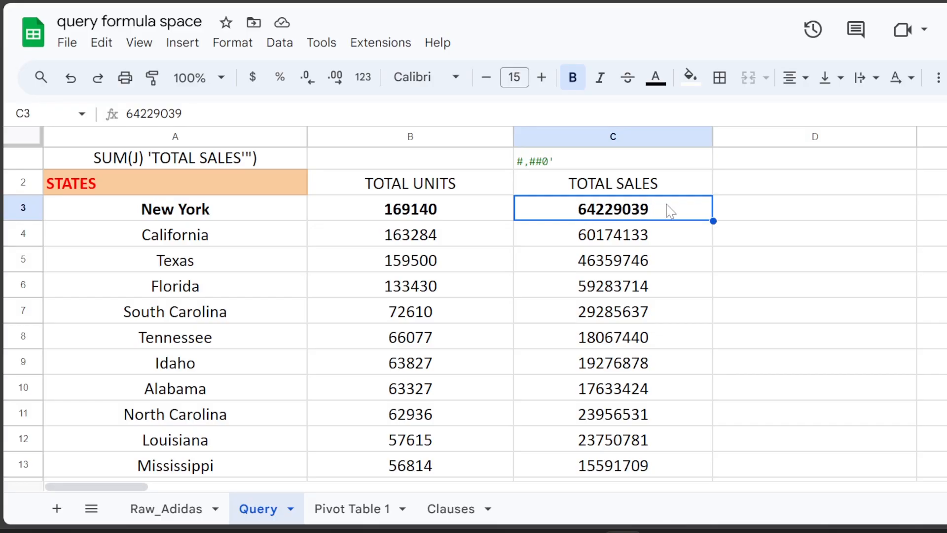
pyautogui.scroll(2, 667, 205)
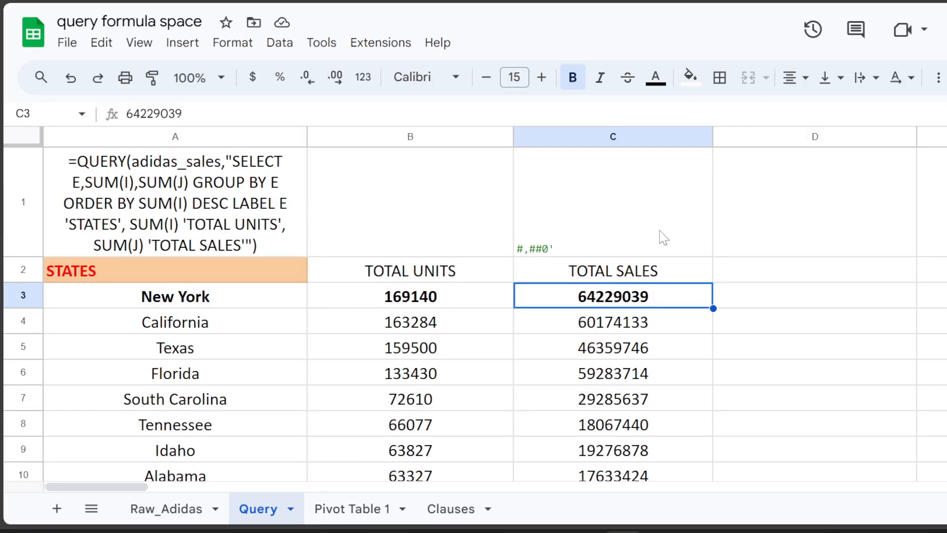
pyautogui.moveTo(446, 316); pyautogui.dragTo(440, 468)
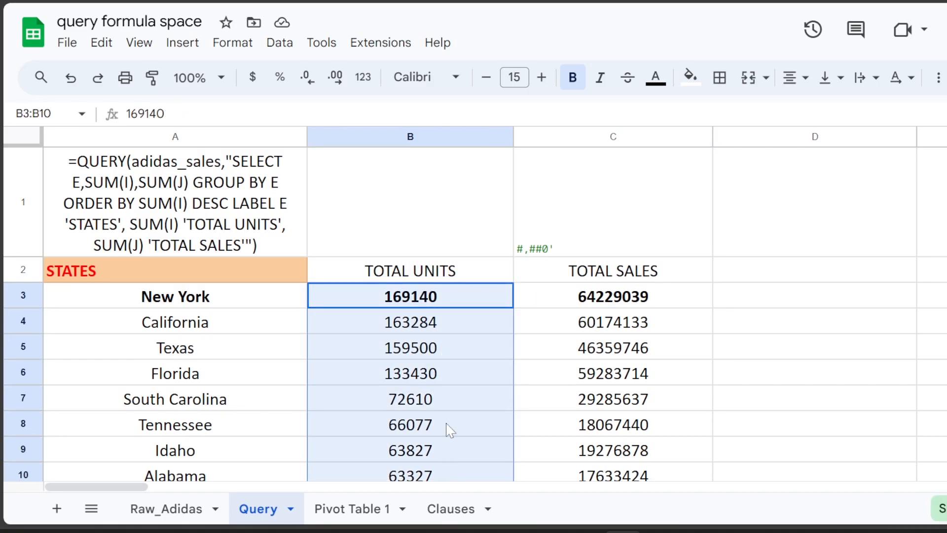
pyautogui.click(447, 402)
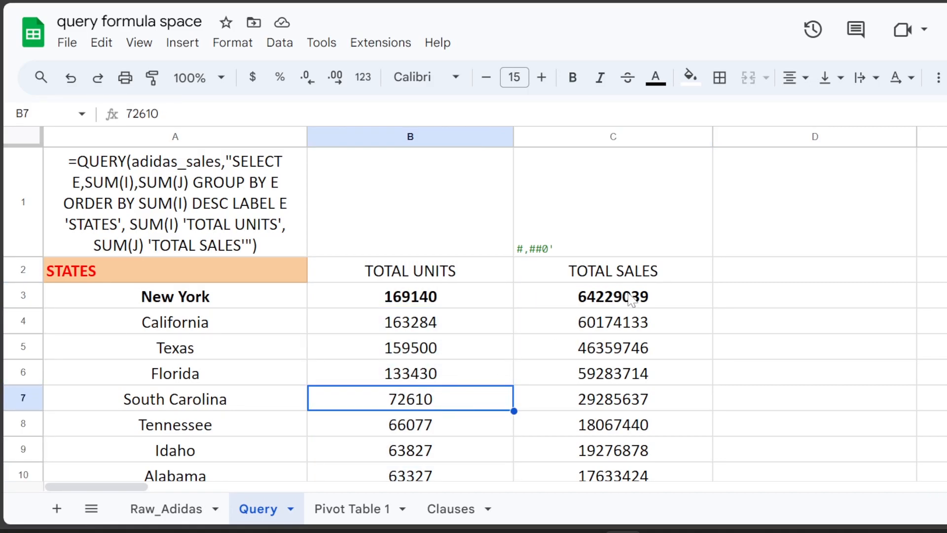
pyautogui.moveTo(633, 299); pyautogui.dragTo(617, 448)
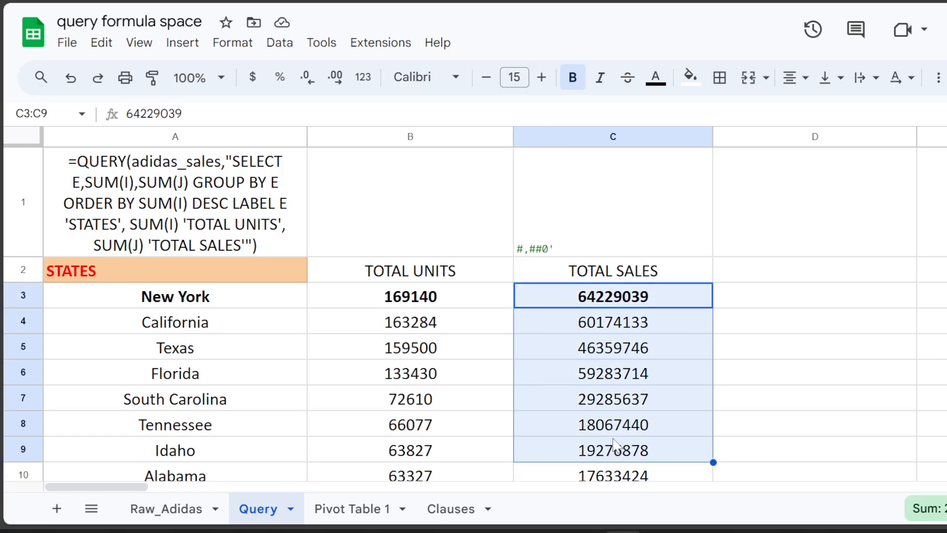
pyautogui.click(409, 345)
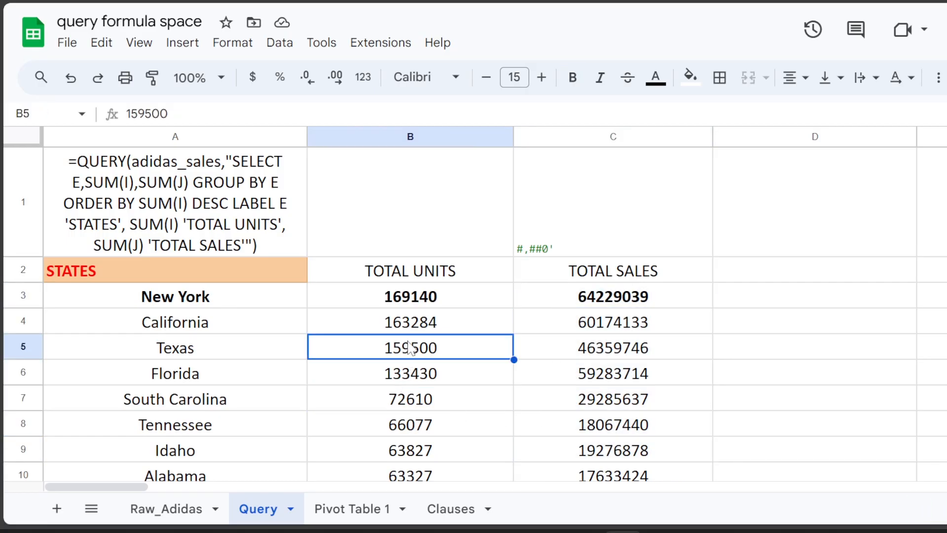
pyautogui.click(463, 282)
pyautogui.click(459, 138)
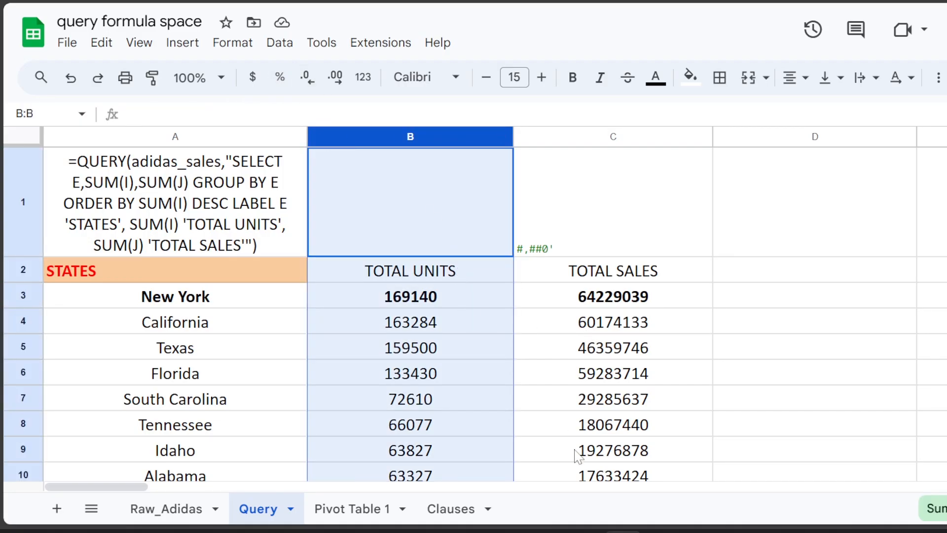
pyautogui.click(606, 323)
pyautogui.click(277, 275)
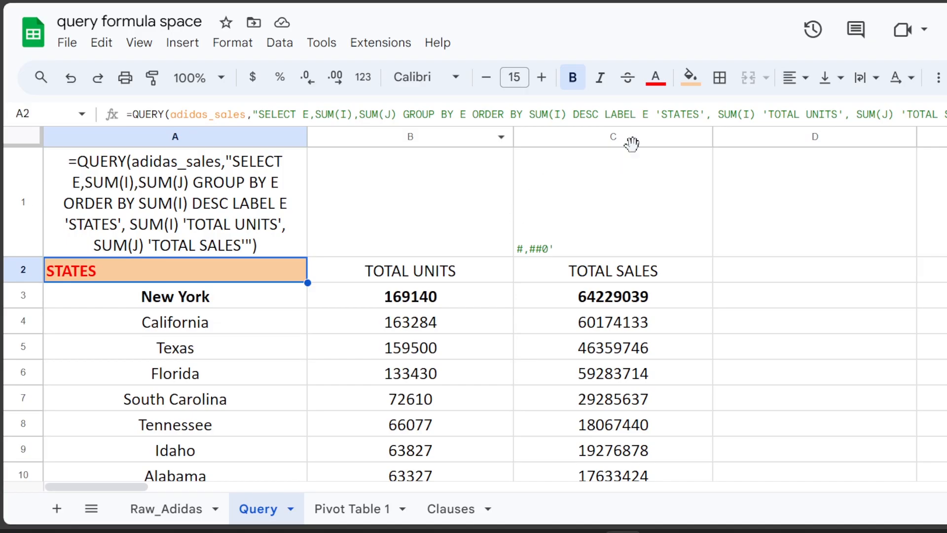
pyautogui.click(777, 141)
pyautogui.click(940, 162)
pyautogui.click(831, 134)
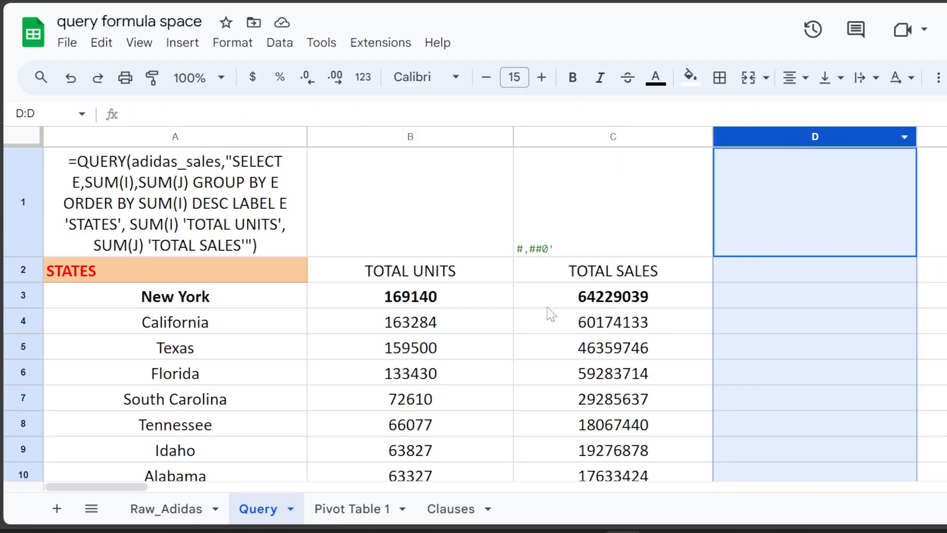
pyautogui.click(265, 228)
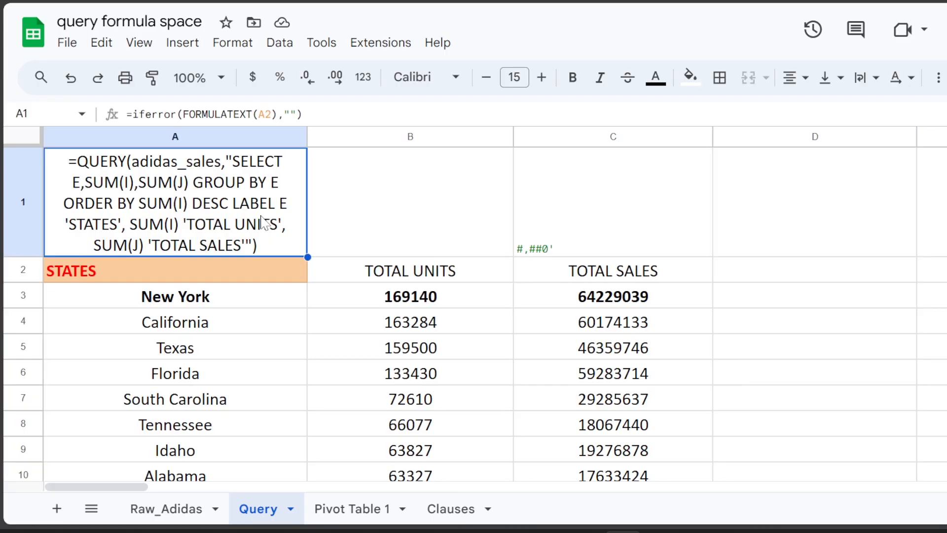
pyautogui.click(205, 271)
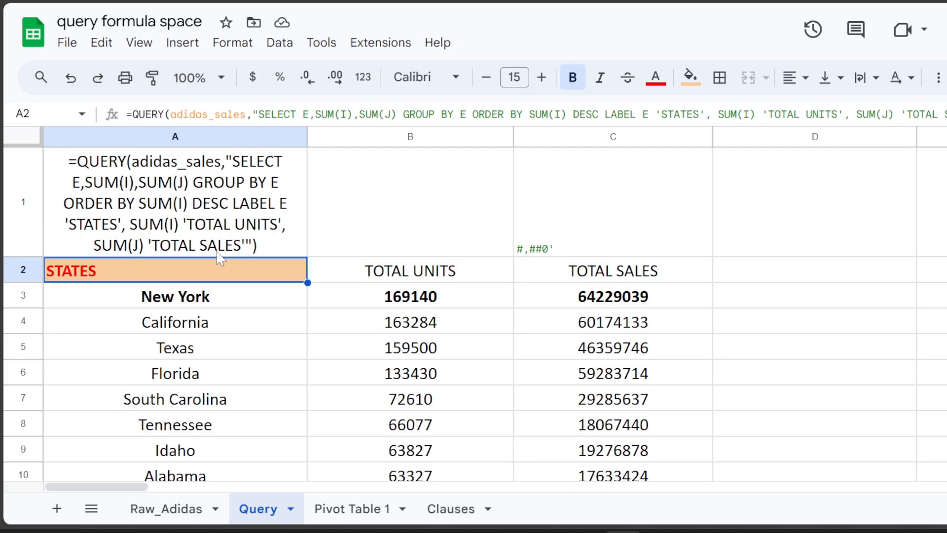
pyautogui.click(753, 143)
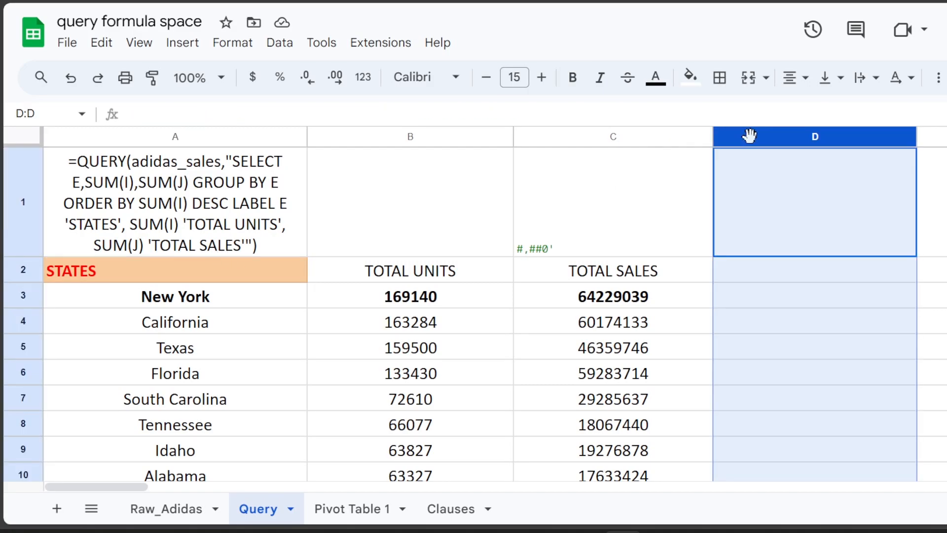
# Look through the built-in number formats available for the TOTAL UNITS column and close the list without applying one.
pyautogui.click(194, 170)
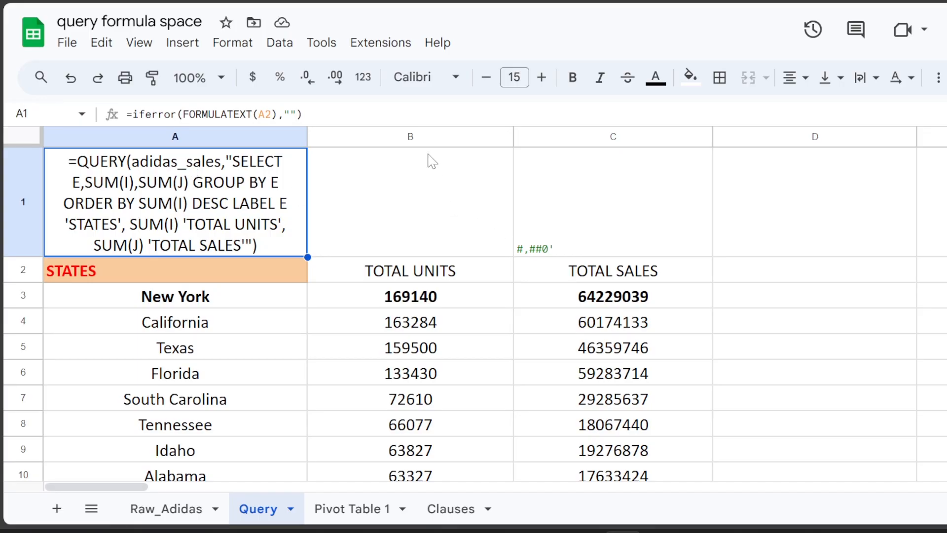
pyautogui.click(423, 137)
pyautogui.click(222, 47)
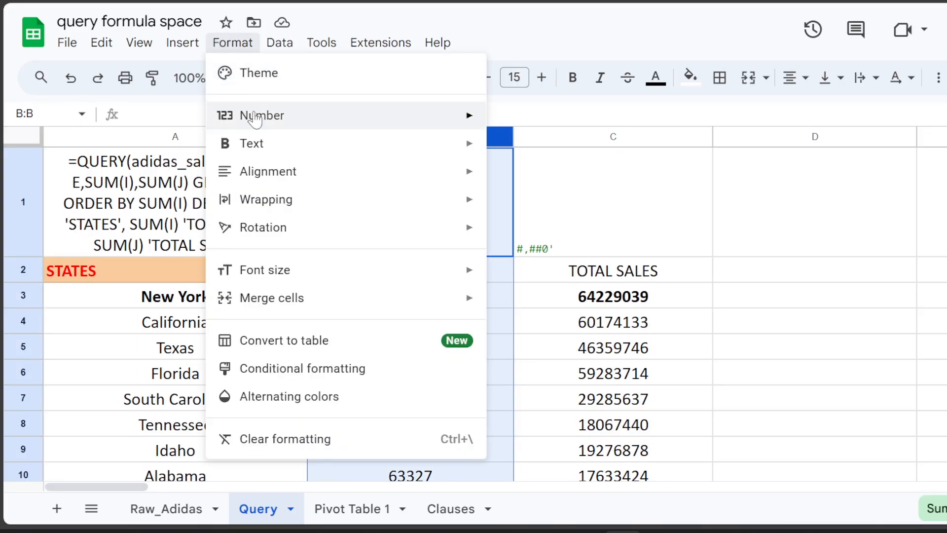
pyautogui.moveTo(247, 114)
pyautogui.scroll(3, 542, 236)
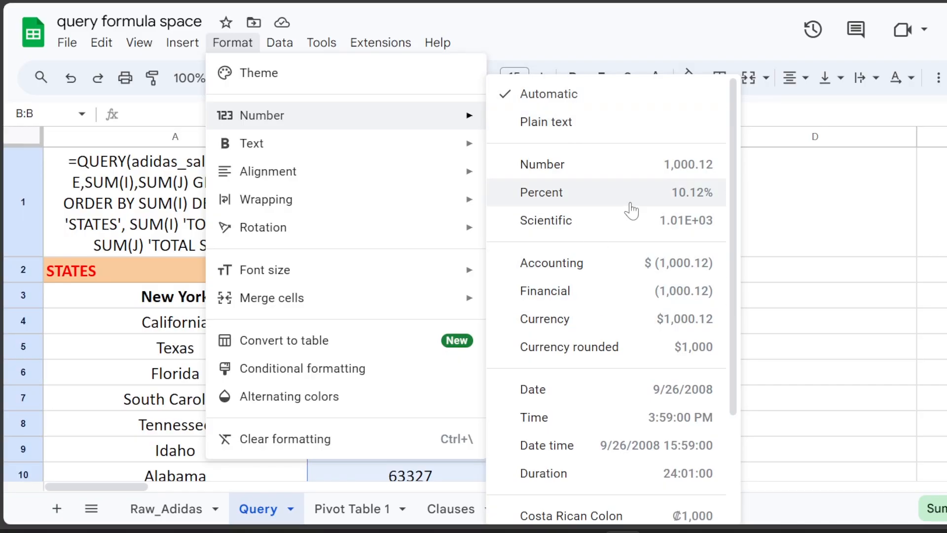
pyautogui.click(832, 376)
# Examine the number values listed under TOTAL UNITS and TOTAL SALES in the query results.
pyautogui.click(290, 273)
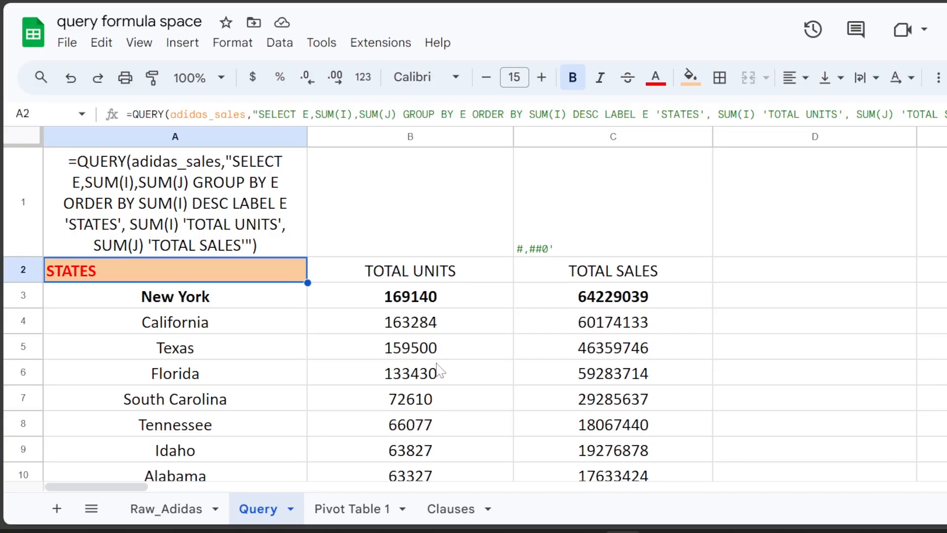
pyautogui.moveTo(438, 319); pyautogui.dragTo(434, 403)
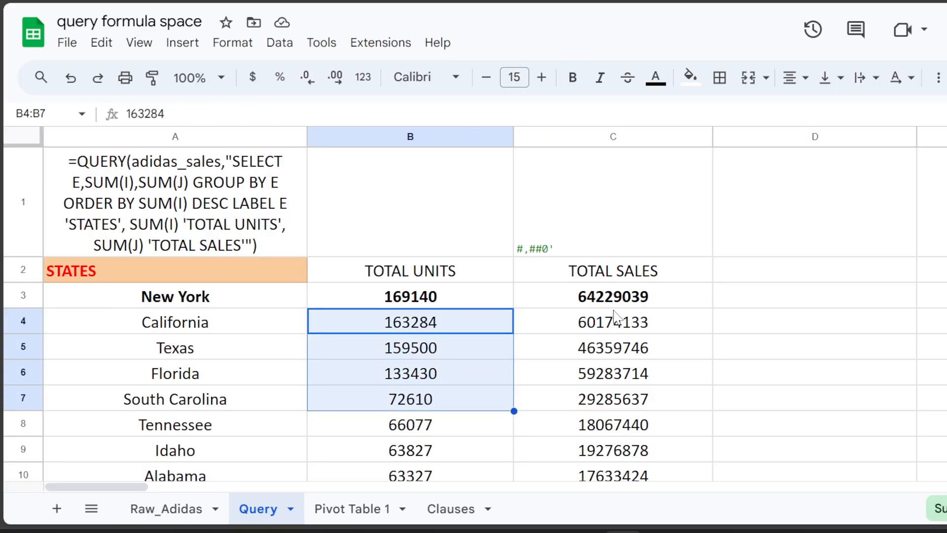
pyautogui.moveTo(614, 296); pyautogui.dragTo(598, 425)
pyautogui.click(462, 276)
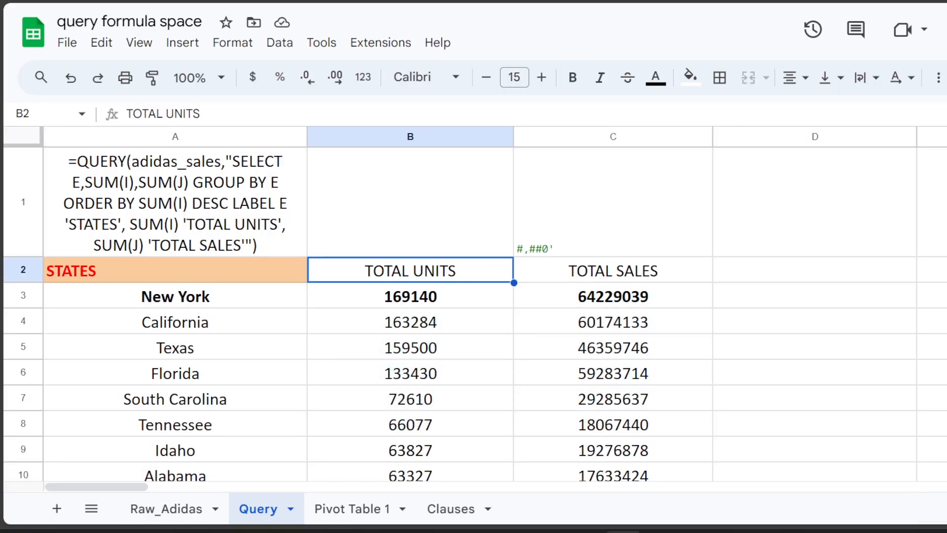
# Try adding a FORMAT clause for SUM(I) without a pattern to the QUERY formula in cell A2, and undo it.
pyautogui.click(208, 271)
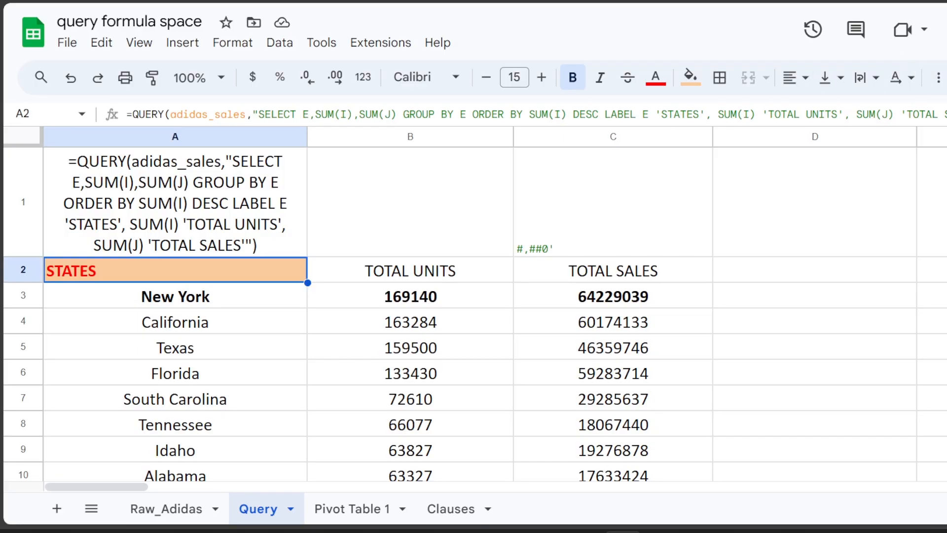
pyautogui.doubleClick(207, 271)
pyautogui.press('BackSpace')
pyautogui.press('BackSpace')
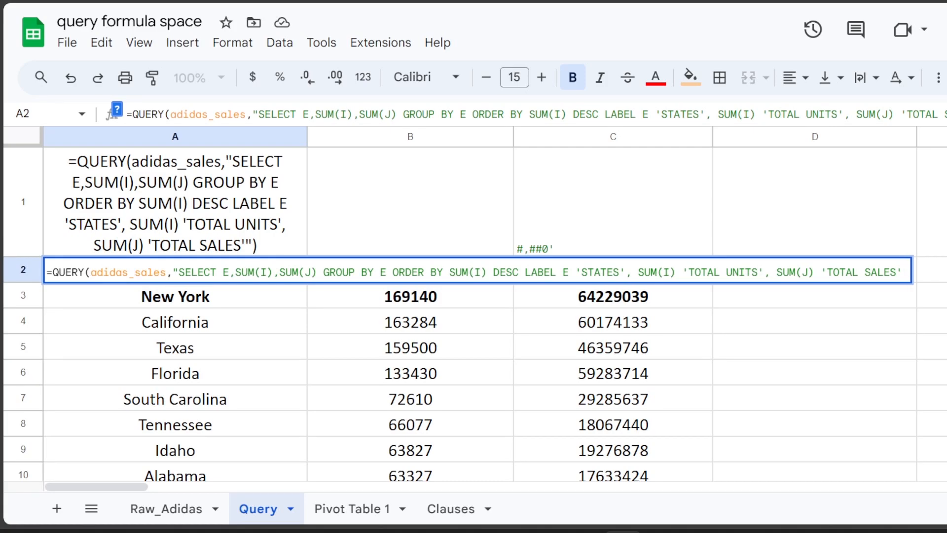
pyautogui.write('FORMAT')
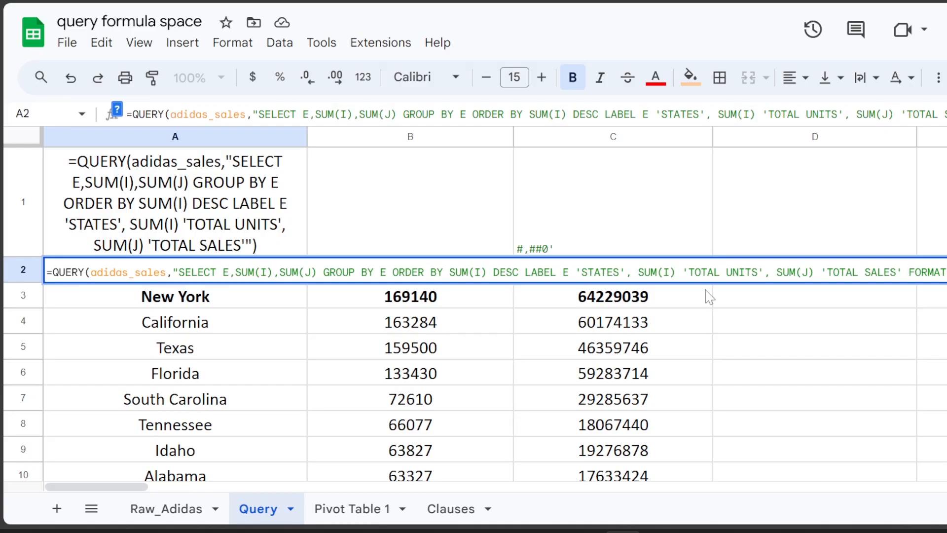
pyautogui.press('Return')
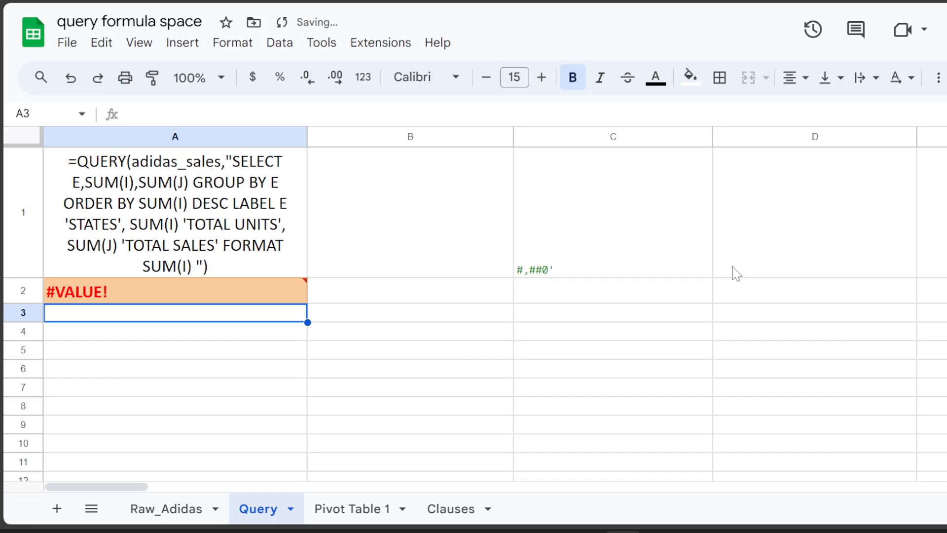
pyautogui.hotkey('ctrl', 'z')
pyautogui.click(690, 237)
# Examine the pattern codes and their samples in the custom number formats list and close it without applying one.
pyautogui.click(228, 269)
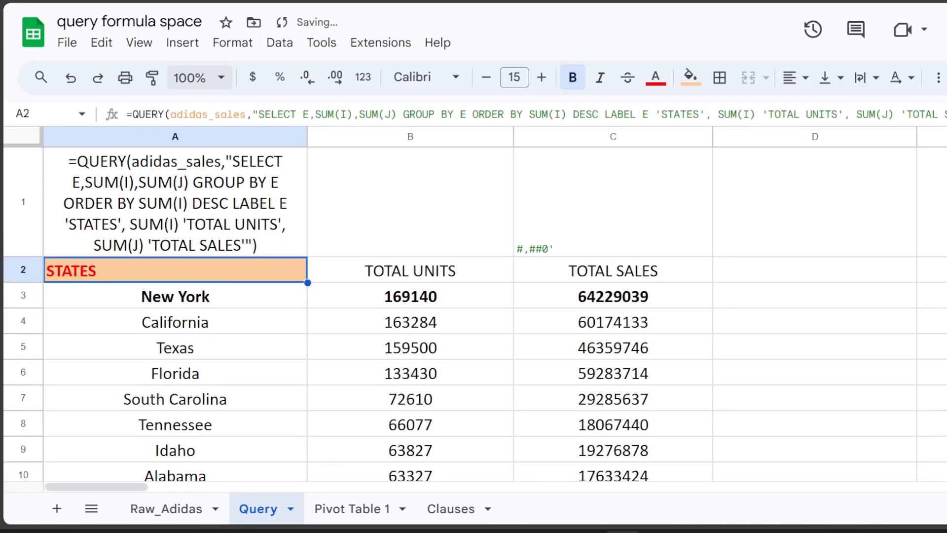
pyautogui.click(224, 46)
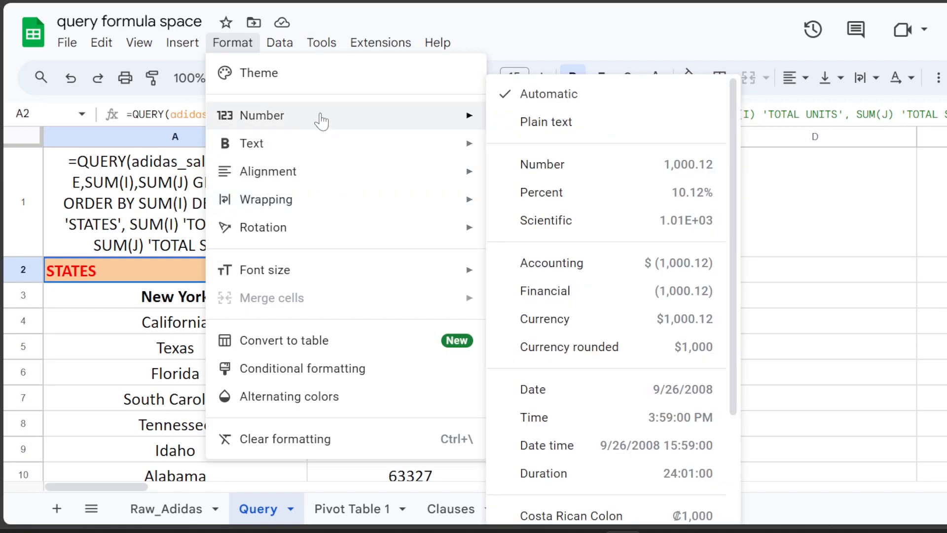
pyautogui.moveTo(399, 124)
pyautogui.scroll(-3, 592, 148)
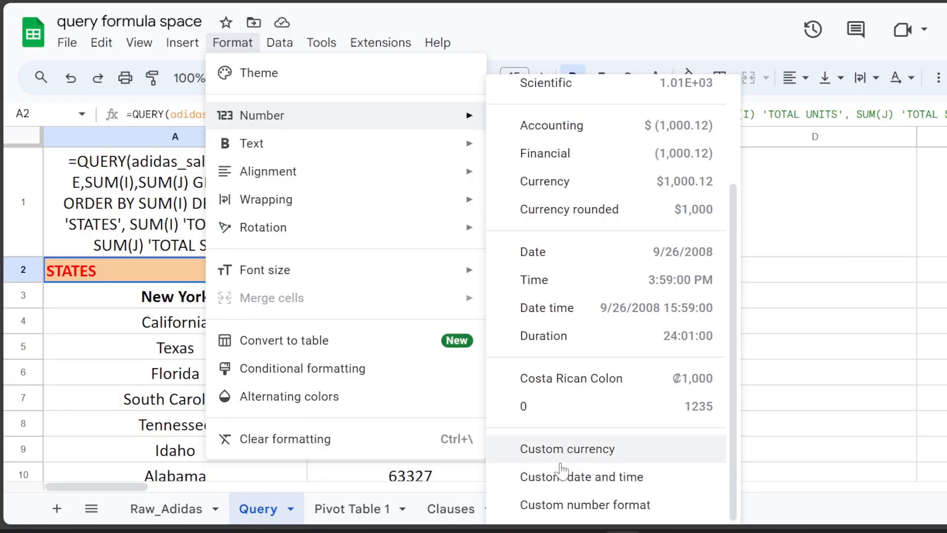
pyautogui.click(554, 507)
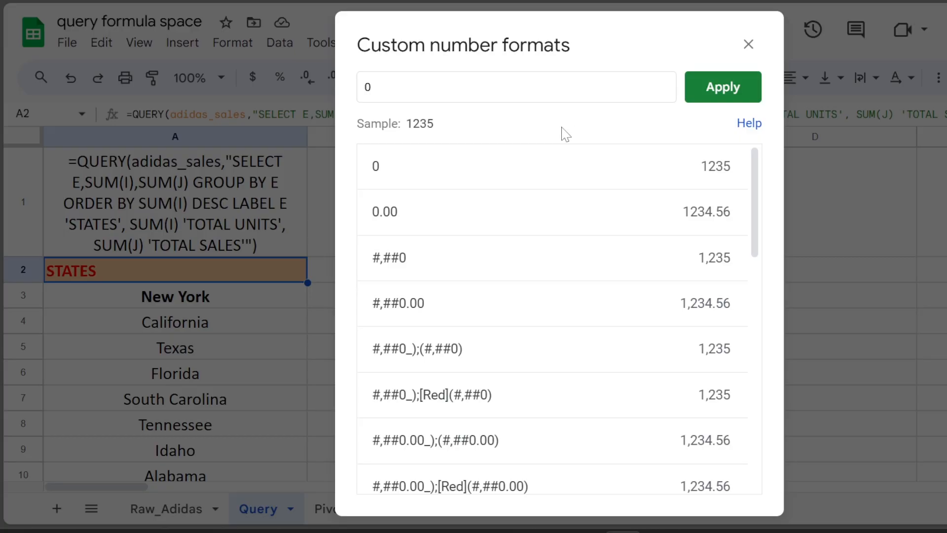
pyautogui.scroll(-12, 562, 220)
pyautogui.scroll(5, 566, 222)
pyautogui.scroll(7, 564, 217)
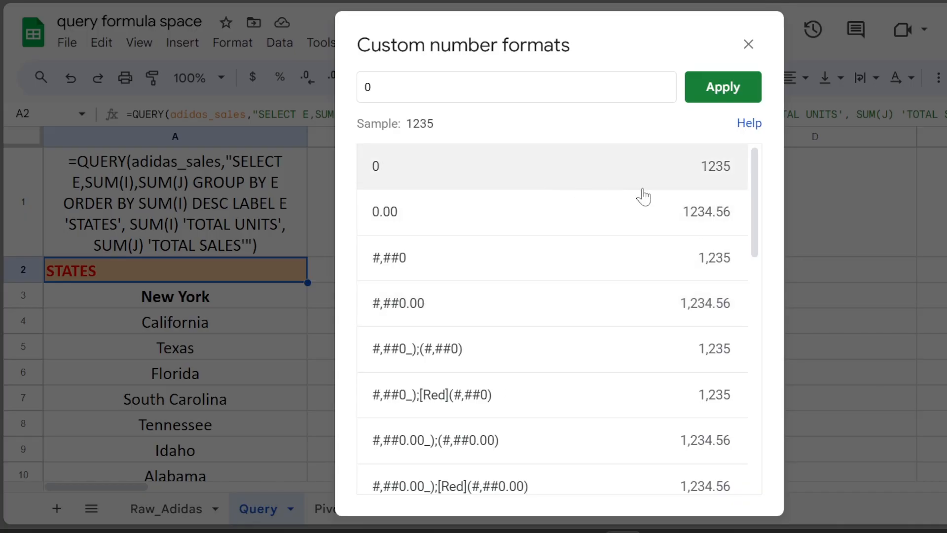
pyautogui.scroll(-6, 702, 177)
pyautogui.scroll(-3, 725, 428)
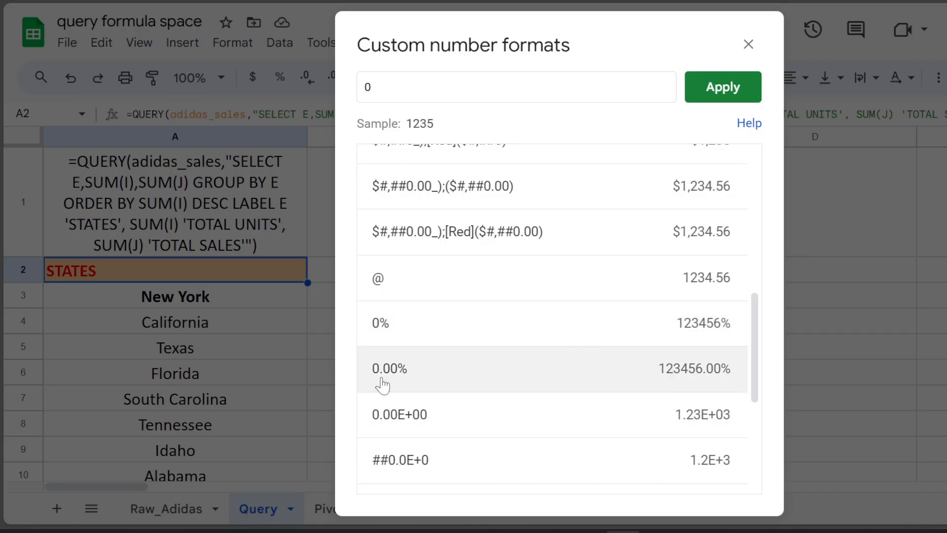
pyautogui.scroll(-4, 518, 309)
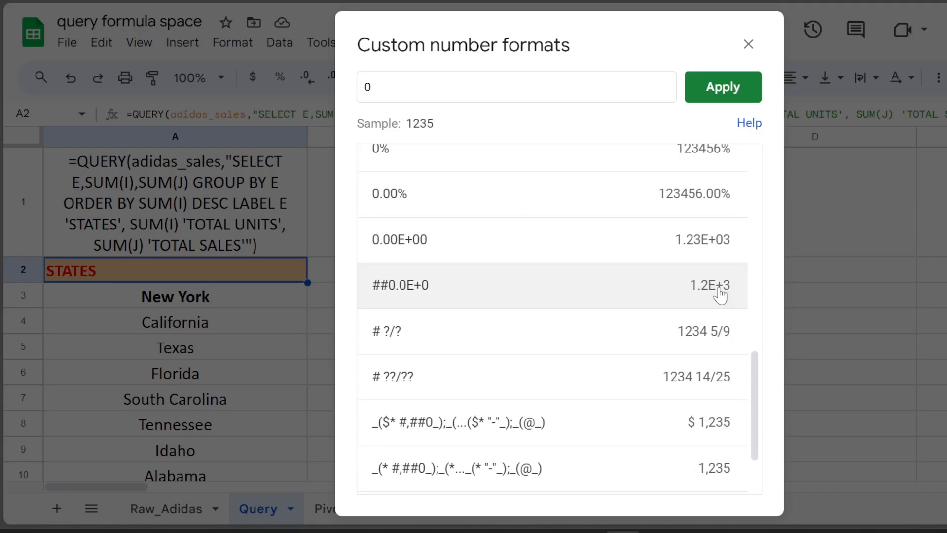
pyautogui.scroll(-2, 451, 344)
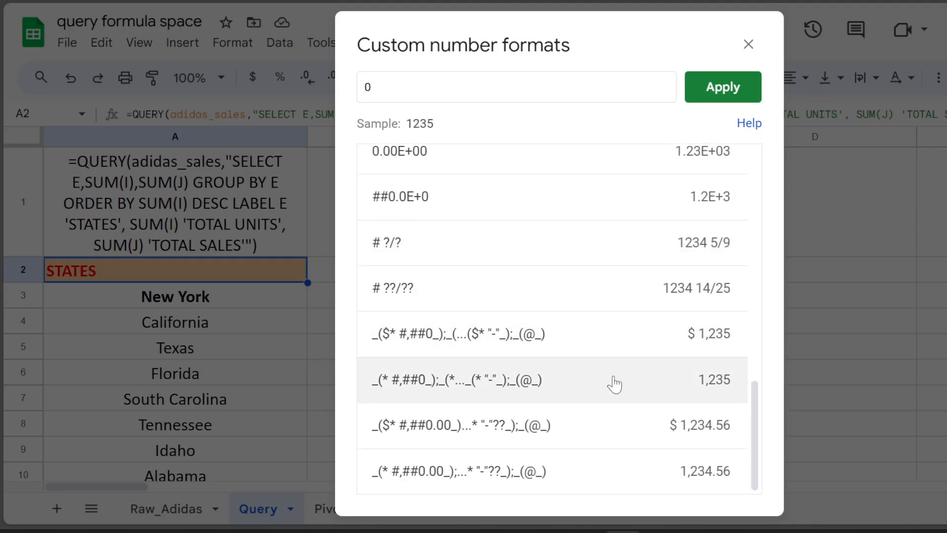
pyautogui.scroll(10, 617, 390)
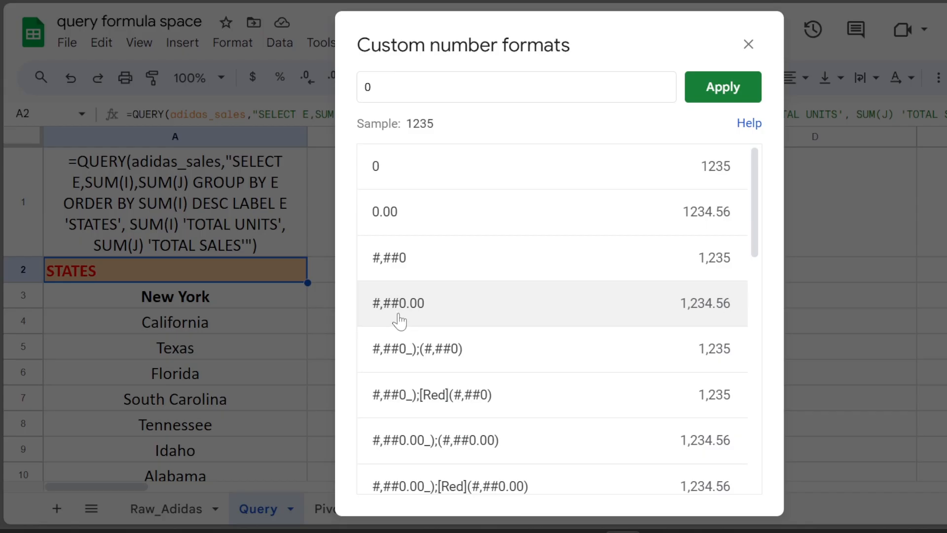
pyautogui.click(748, 44)
# Copy the quoted pattern '#,##0' from cell C1.
pyautogui.click(547, 242)
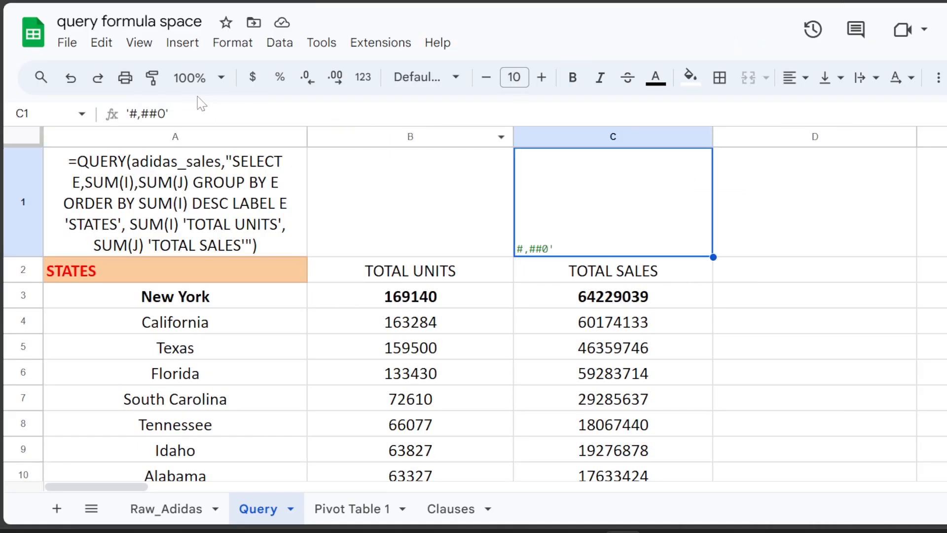
pyautogui.moveTo(168, 113); pyautogui.dragTo(129, 113)
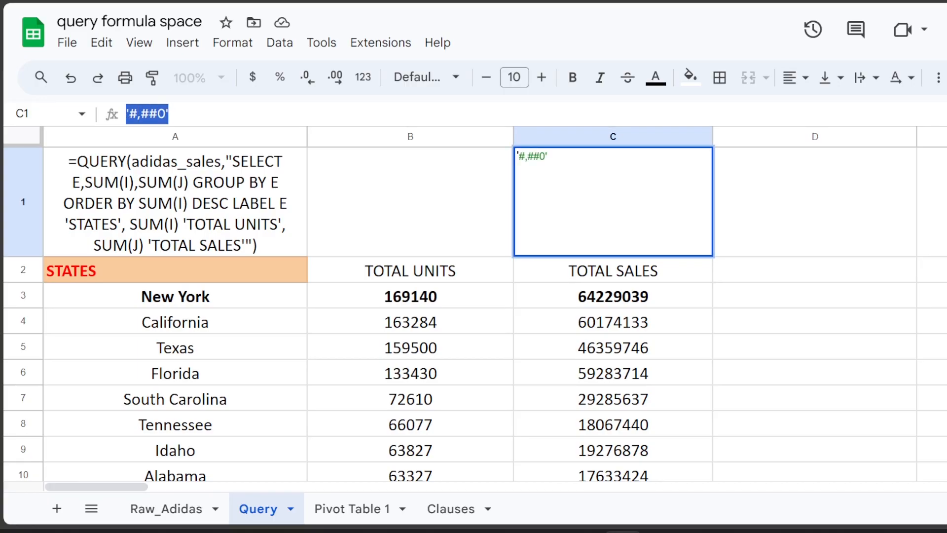
pyautogui.click(506, 323)
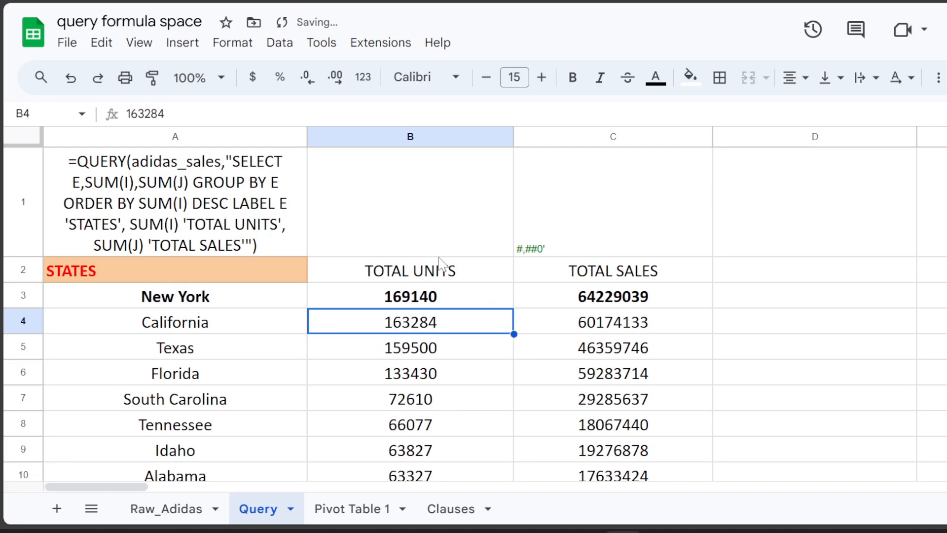
# Extend cell A2's QUERY formula with FORMAT SUM(I) '#,##0' after the LABEL clause to add thousands separators to the unit totals.
pyautogui.click(253, 271)
pyautogui.click(944, 114)
pyautogui.press('BackSpace')
pyautogui.press('BackSpace')
pyautogui.write('FORMAT')
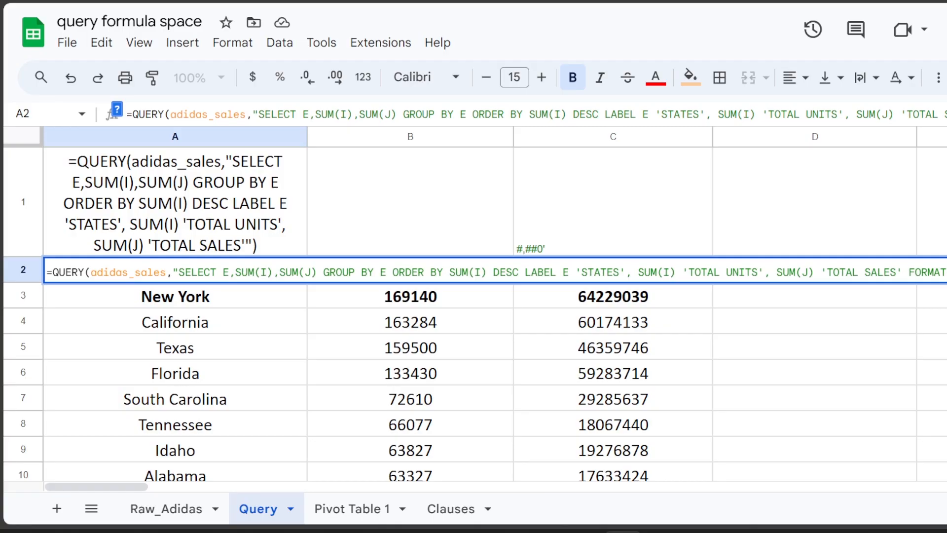
pyautogui.write("'#,##0'")
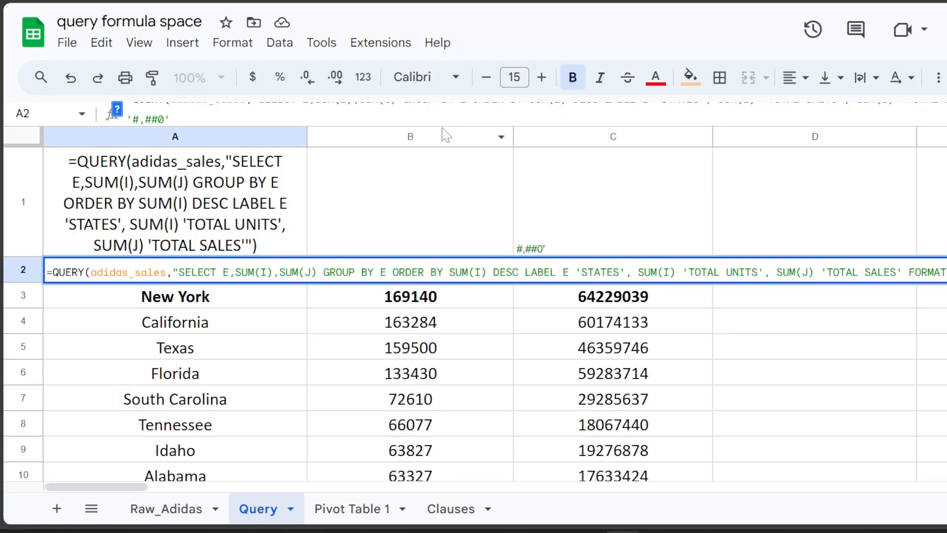
pyautogui.moveTo(444, 127); pyautogui.dragTo(448, 212)
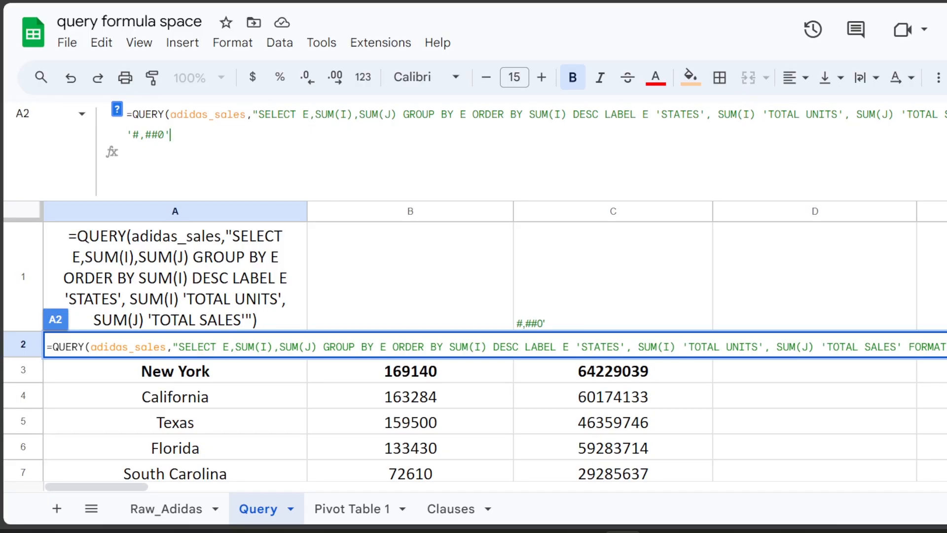
pyautogui.write('")')
pyautogui.press('Return')
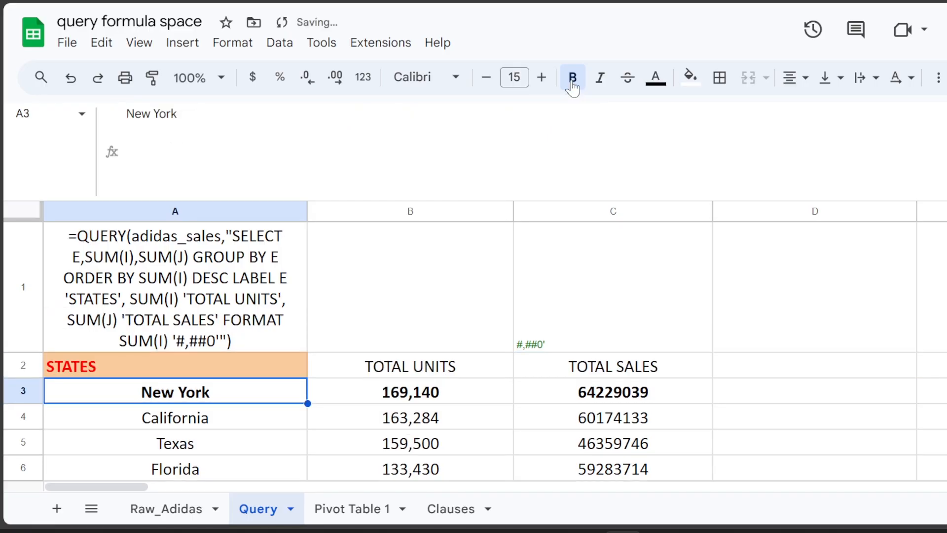
# Review the number formatting of the values down the TOTAL UNITS column.
pyautogui.scroll(-3, 518, 306)
pyautogui.scroll(3, 441, 363)
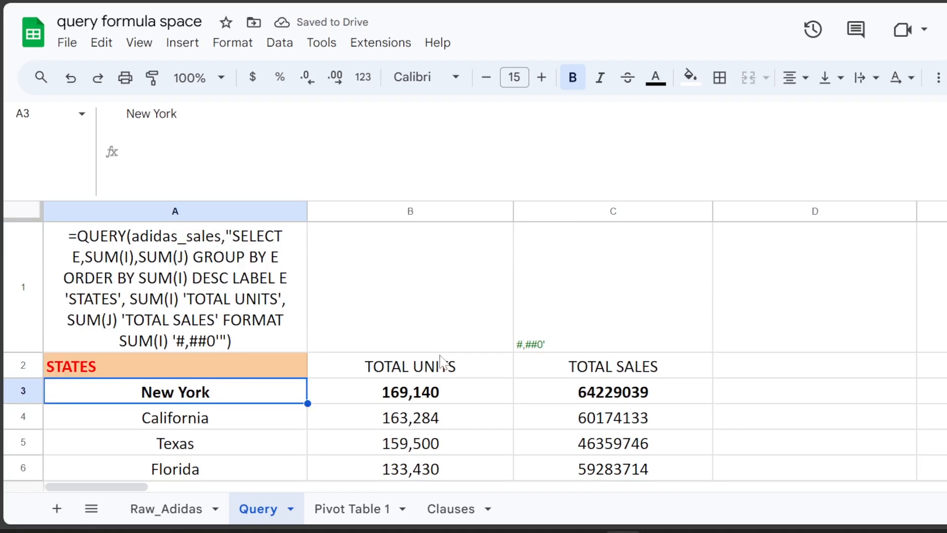
pyautogui.click(433, 401)
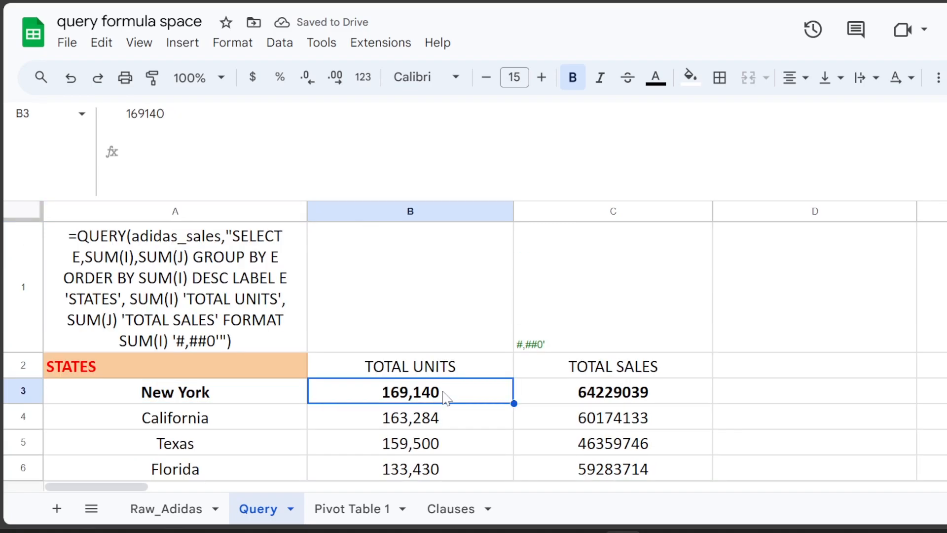
pyautogui.scroll(-3, 414, 417)
pyautogui.scroll(-4, 414, 417)
pyautogui.scroll(6, 459, 306)
pyautogui.click(417, 372)
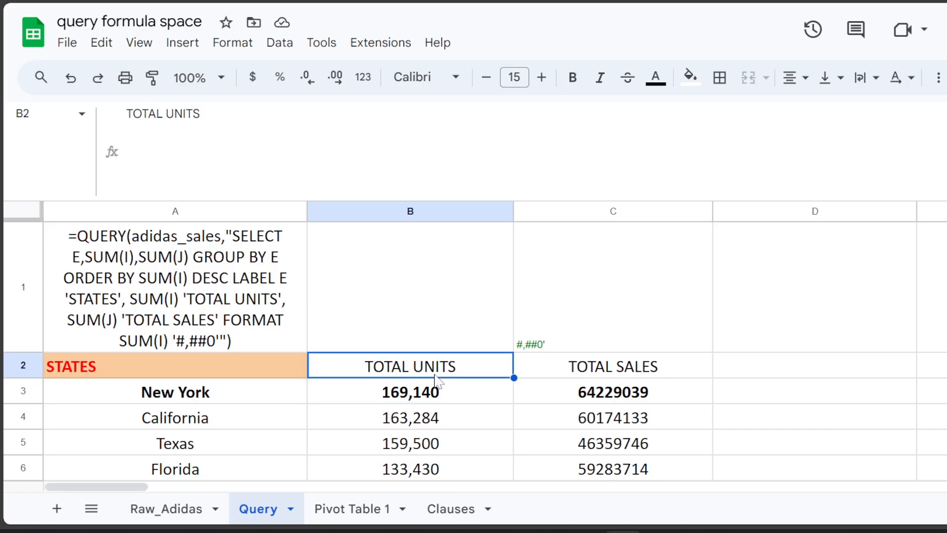
# Reduce the formula bar's height and widen column A to give the formula text in cell A1 more room.
pyautogui.moveTo(425, 197); pyautogui.dragTo(425, 170)
pyautogui.click(180, 279)
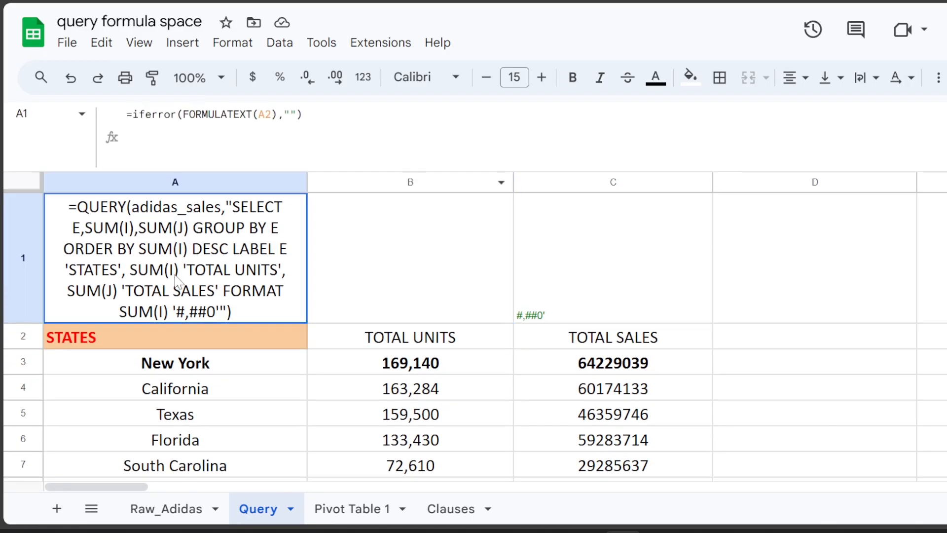
pyautogui.moveTo(307, 182); pyautogui.dragTo(350, 184)
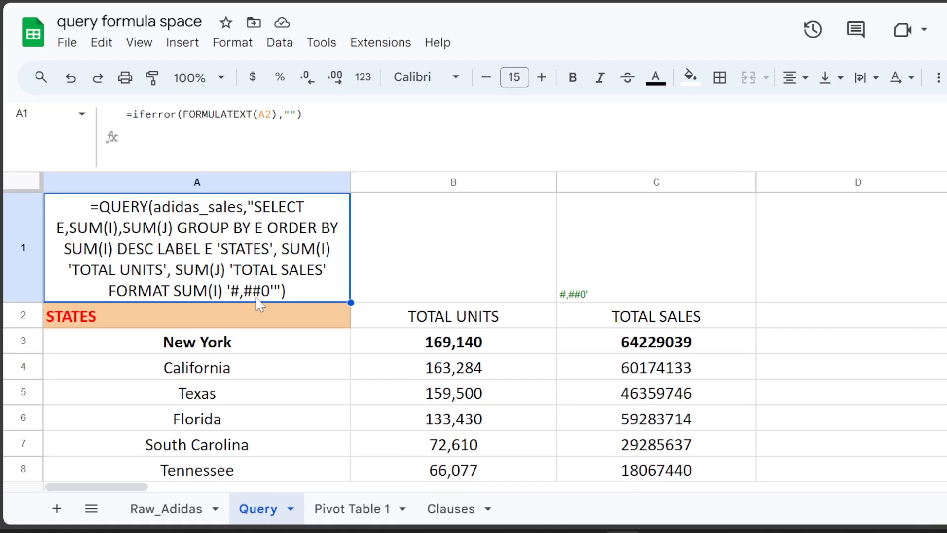
# Browse the custom currency formats for cell A2, pick US Dollar to inspect its symbol, and close without applying.
pyautogui.click(642, 352)
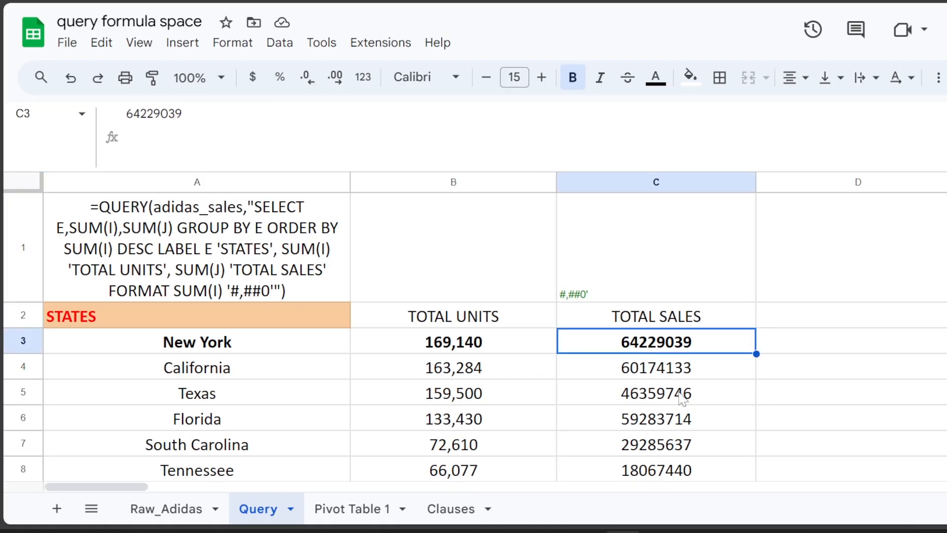
pyautogui.click(294, 322)
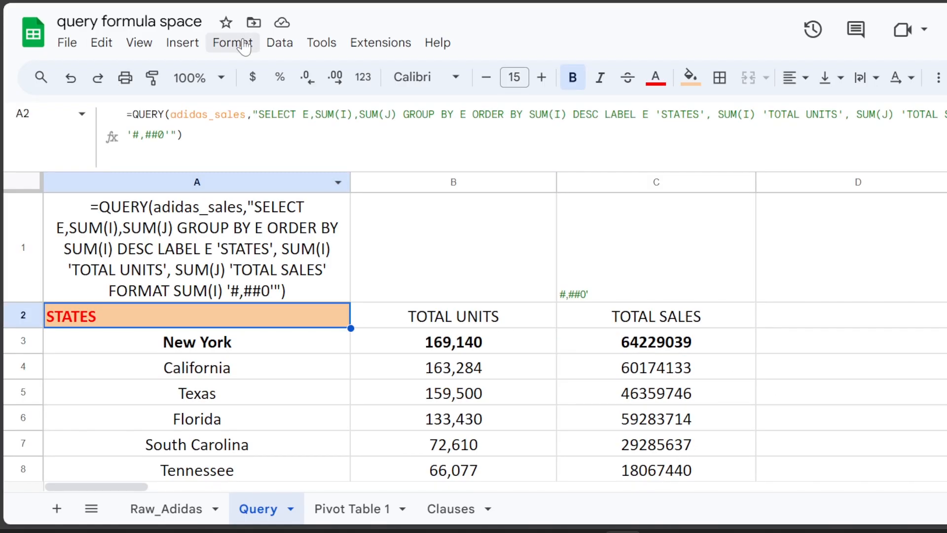
pyautogui.click(253, 45)
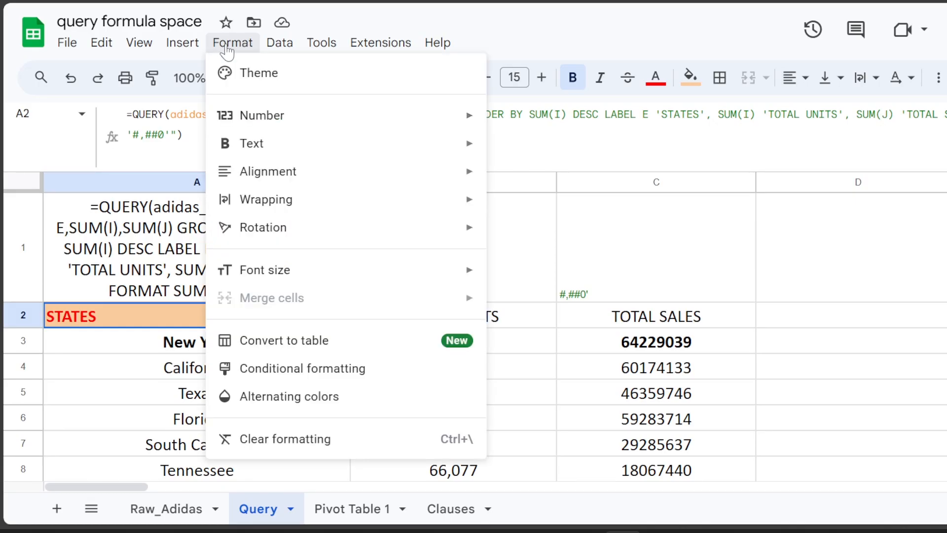
pyautogui.moveTo(267, 124)
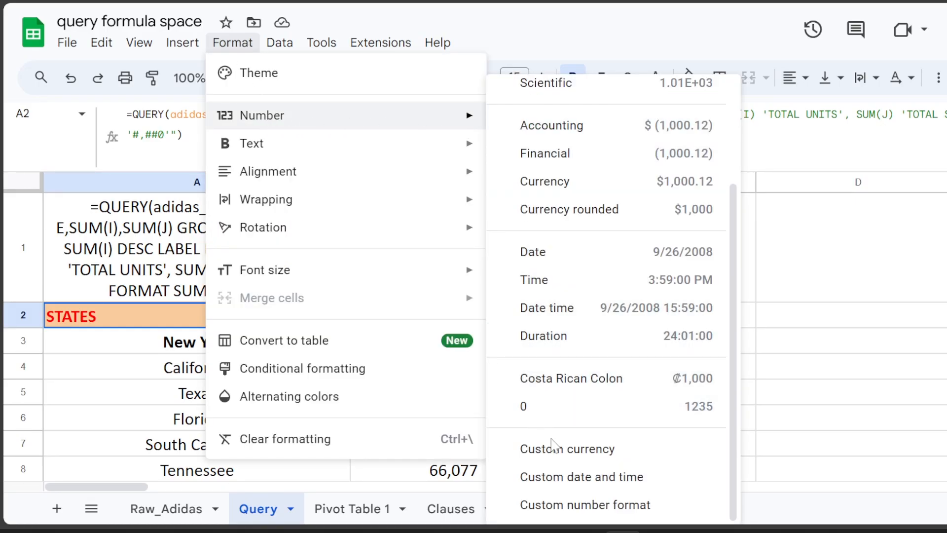
pyautogui.click(577, 450)
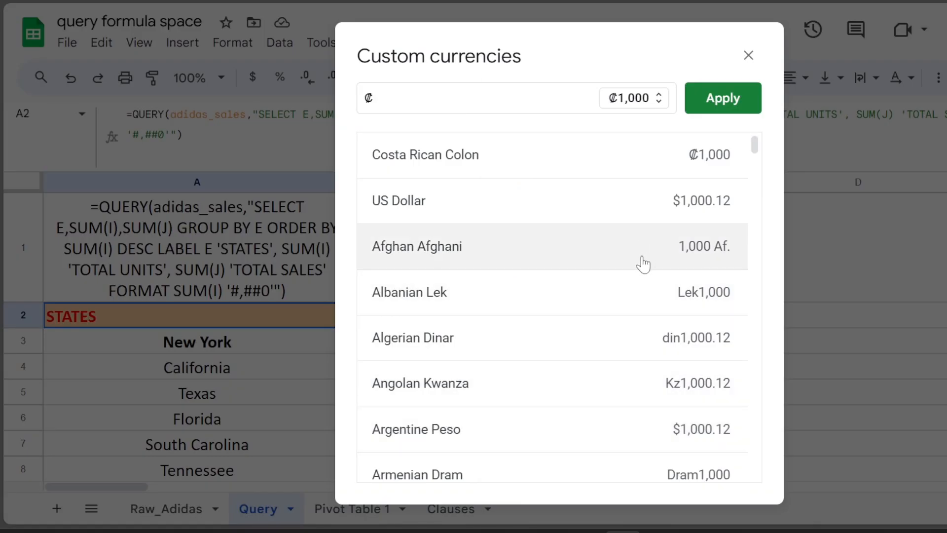
pyautogui.scroll(-12, 646, 257)
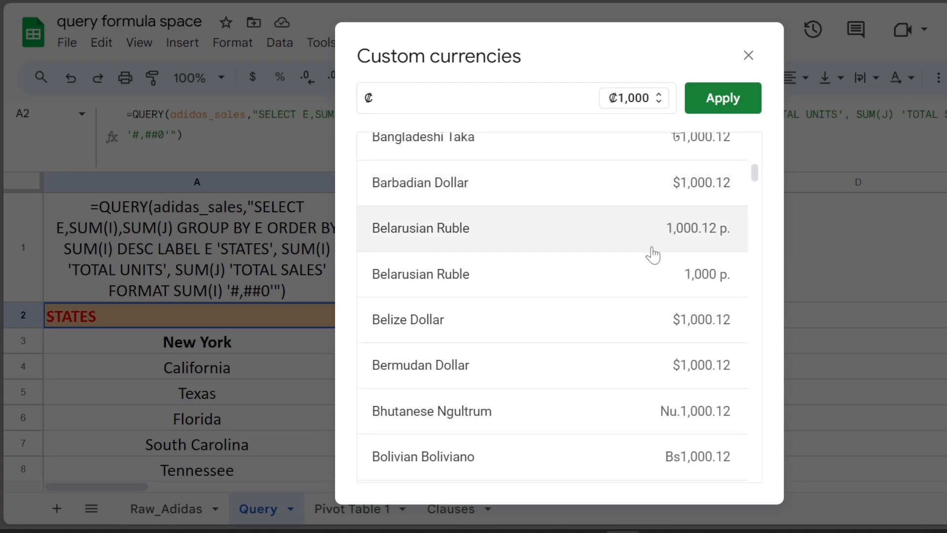
pyautogui.scroll(-5, 653, 255)
pyautogui.scroll(18, 653, 255)
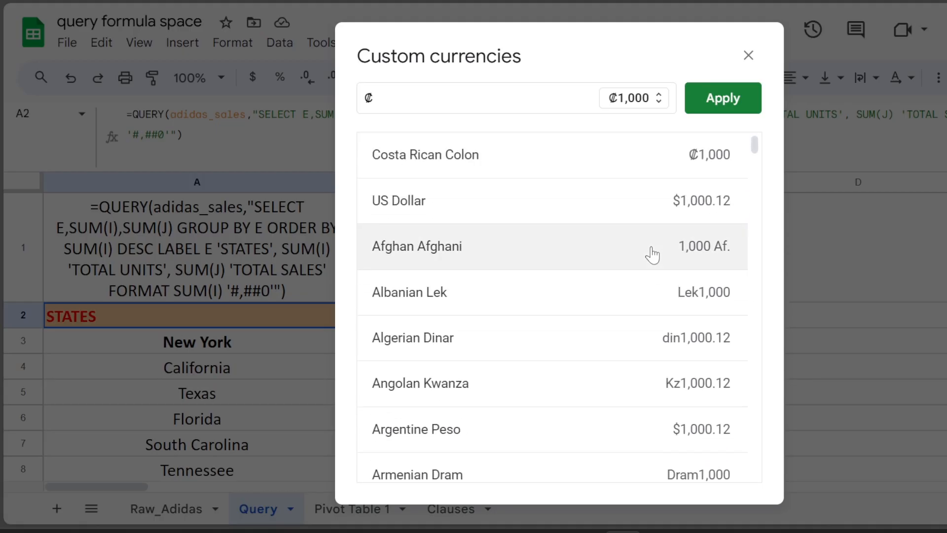
pyautogui.click(718, 201)
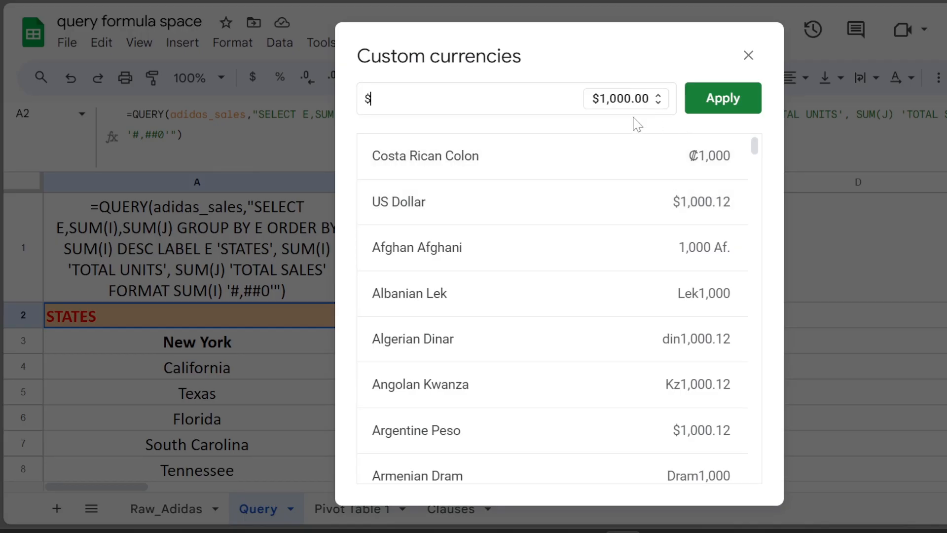
pyautogui.moveTo(390, 101); pyautogui.dragTo(349, 103)
pyautogui.click(749, 56)
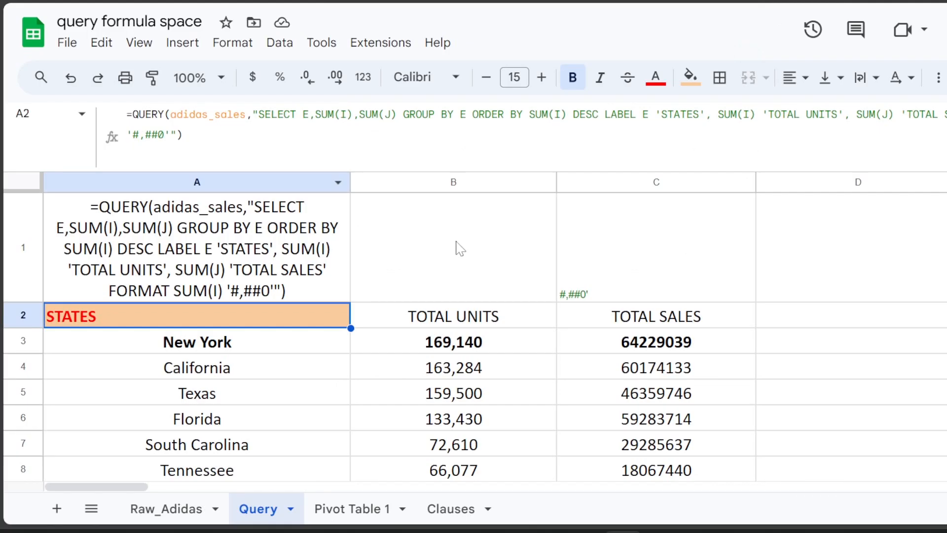
# Extend the FORMAT clause in cell A2's QUERY formula with SUM(J) '$' after the SUM(I) pattern.
pyautogui.click(191, 136)
pyautogui.press('BackSpace')
pyautogui.press('BackSpace')
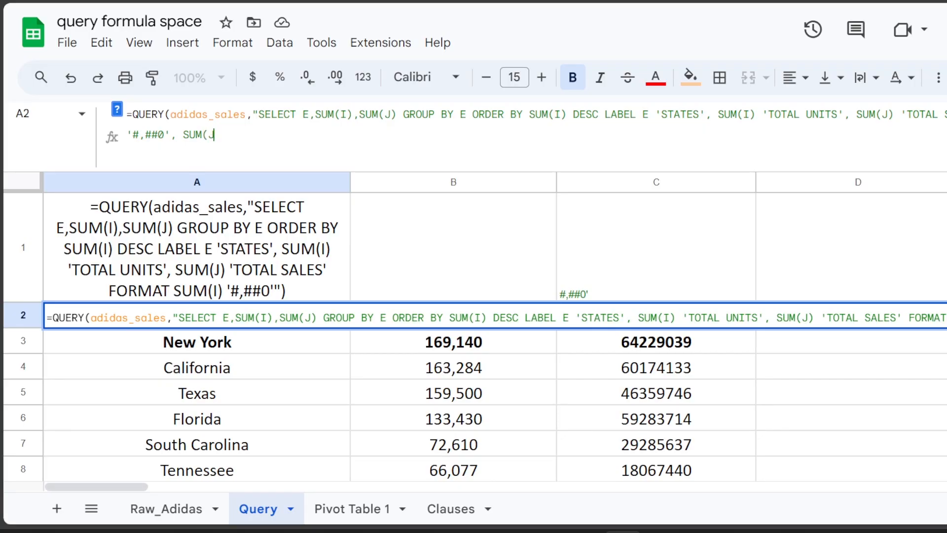
pyautogui.write(", SUM(J) '")
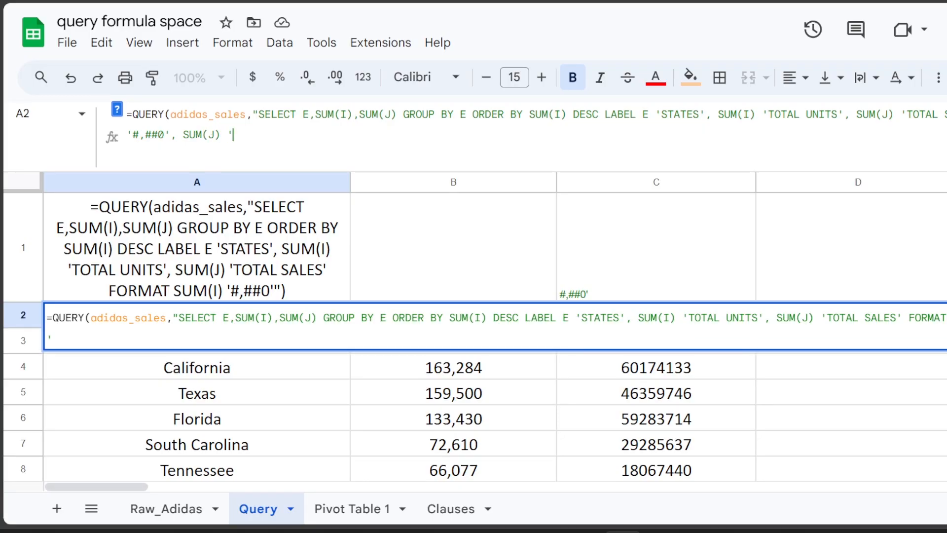
pyautogui.write('$\'")')
pyautogui.press('Return')
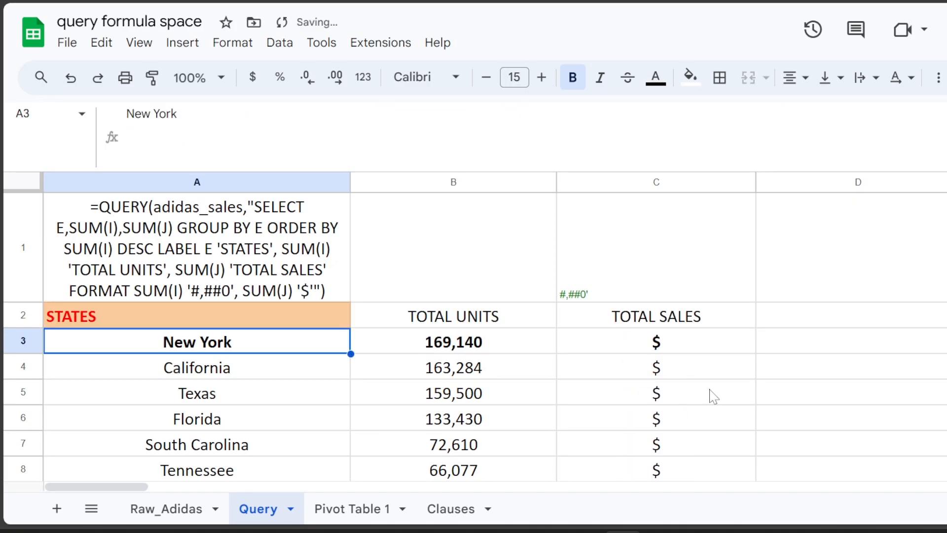
# Apply a custom US Dollar currency format in the $1,000 style to cell A2.
pyautogui.click(285, 325)
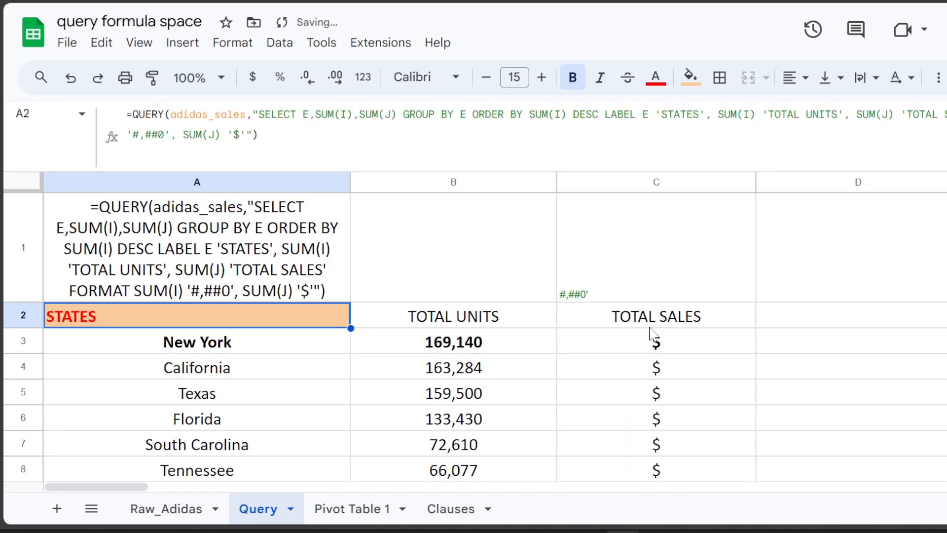
pyautogui.click(232, 42)
pyautogui.moveTo(281, 114)
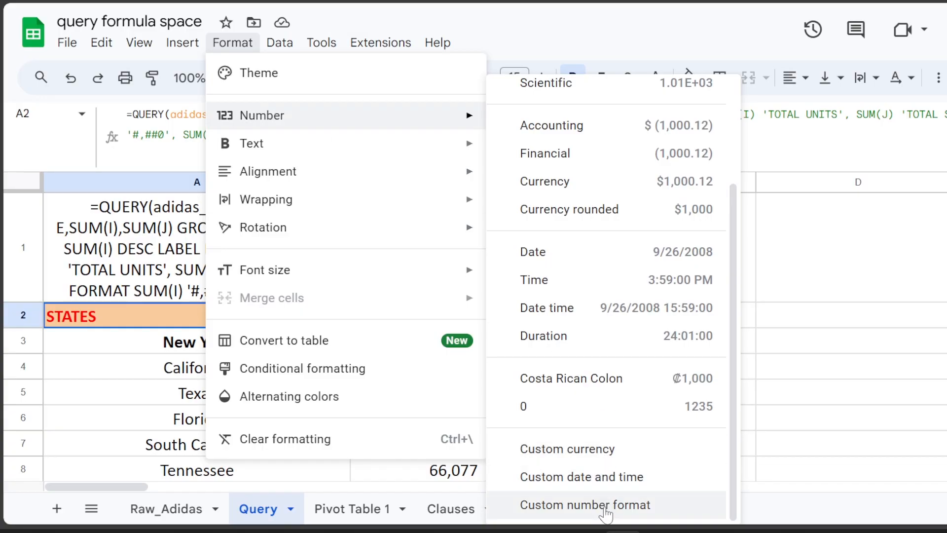
pyautogui.click(609, 456)
pyautogui.click(639, 216)
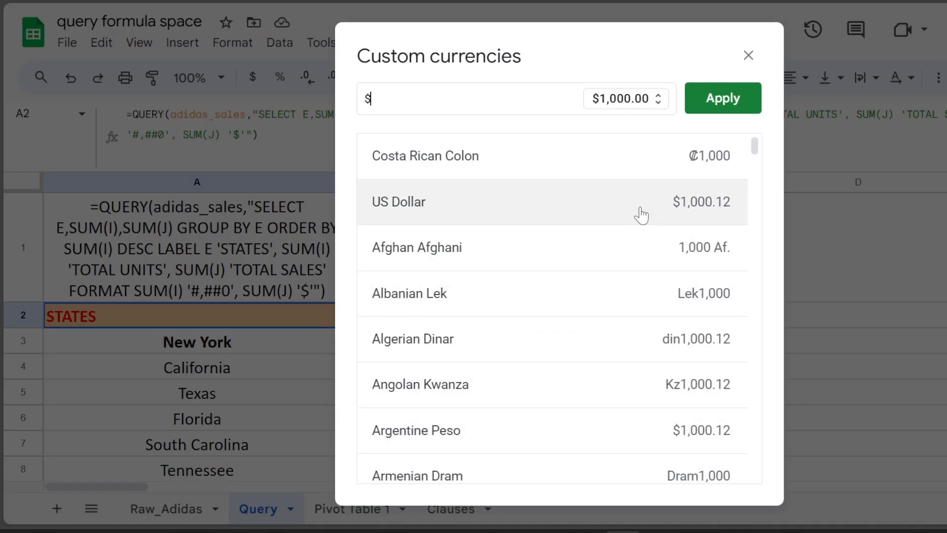
pyautogui.click(625, 105)
pyautogui.click(625, 114)
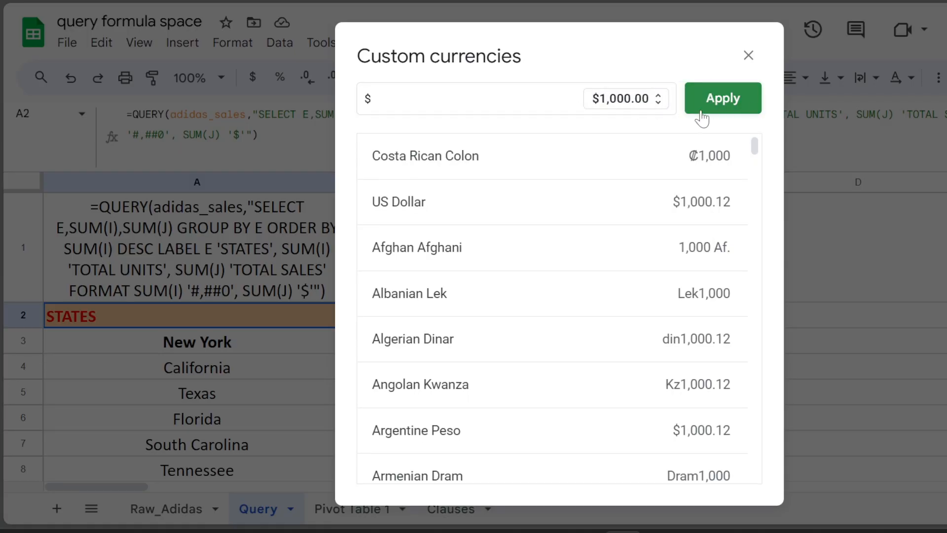
pyautogui.click(628, 111)
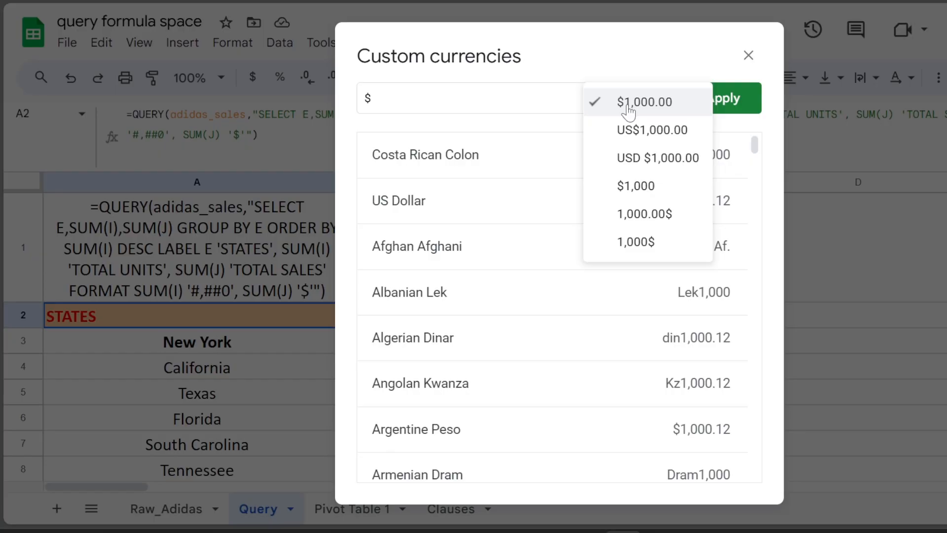
pyautogui.click(658, 186)
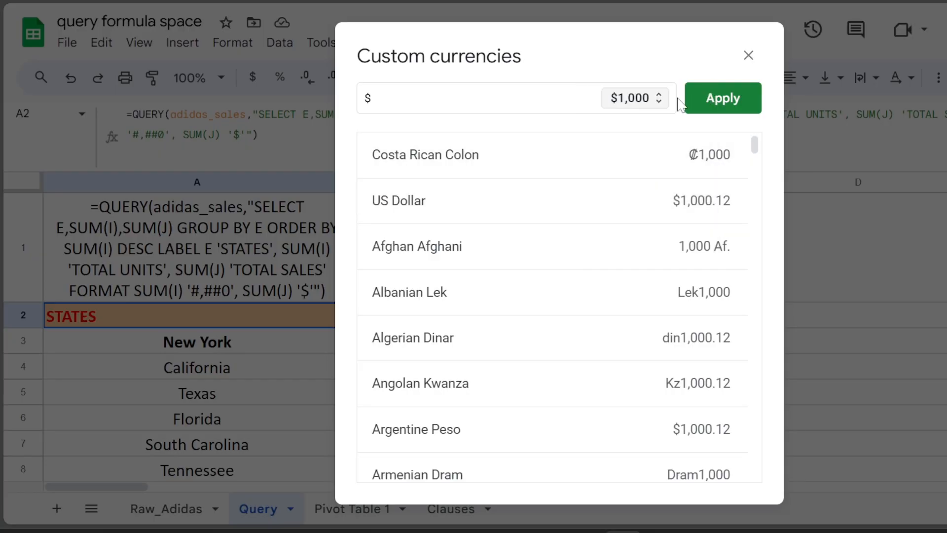
pyautogui.click(702, 104)
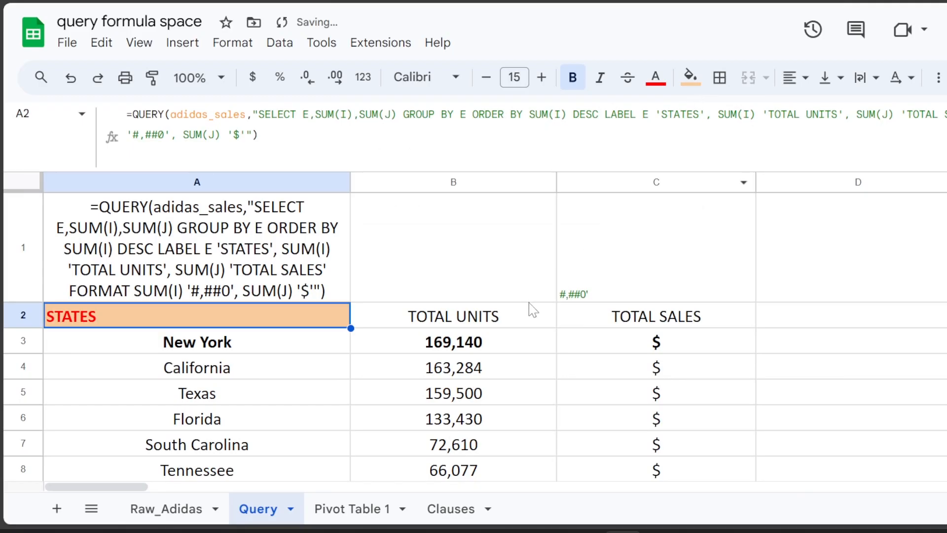
# Change the SUM(J) format pattern in cell A2's QUERY formula to '$#'.
pyautogui.click(240, 134)
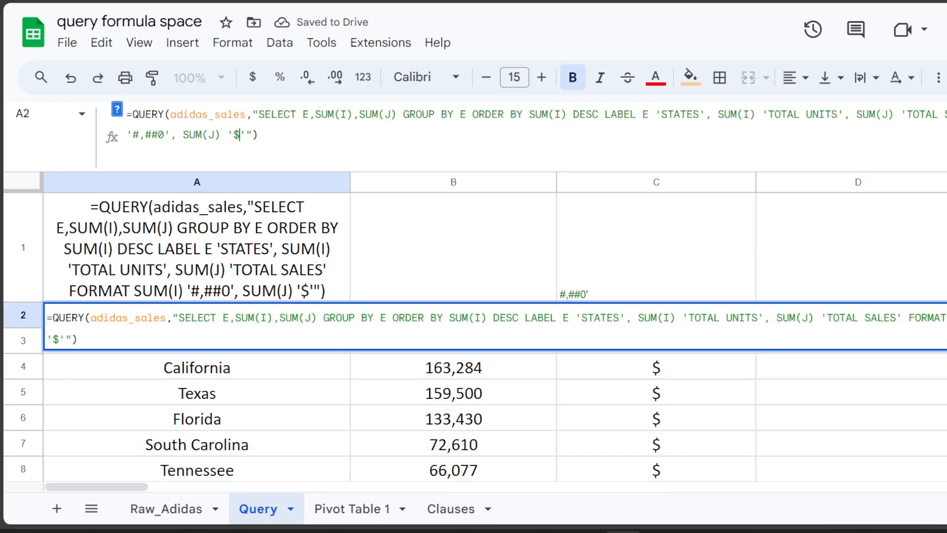
pyautogui.write('#')
pyautogui.press('Return')
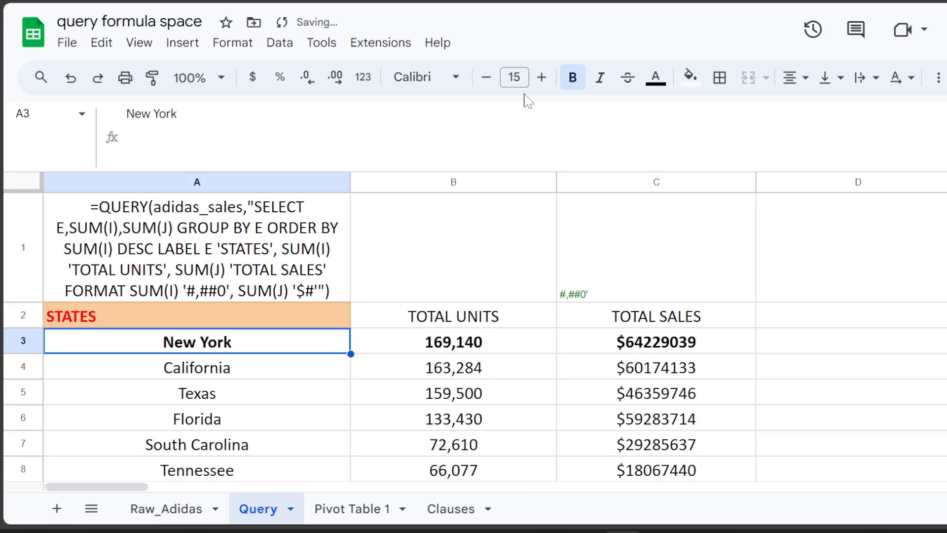
# Add a thousands separator to the SUM(J) format in cell A2's QUERY formula, making the pattern '$#,#'.
pyautogui.click(217, 316)
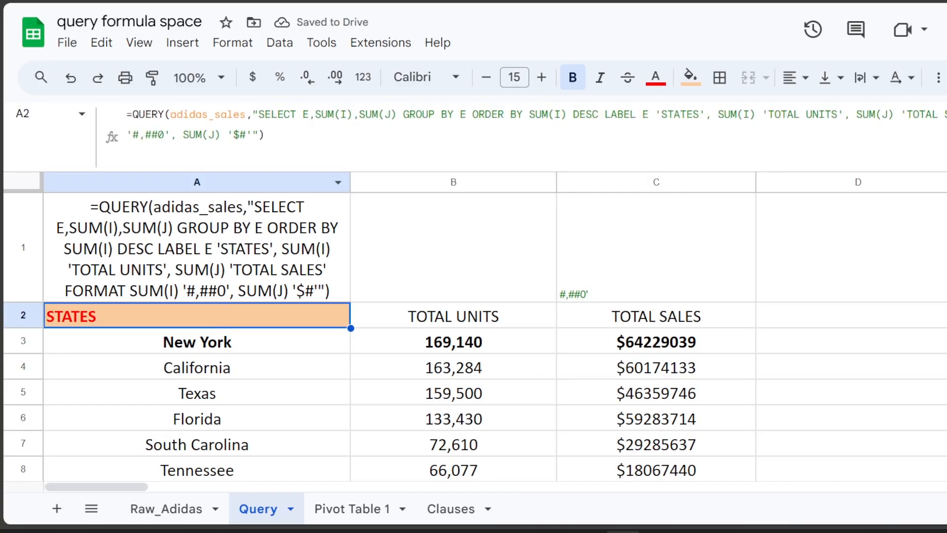
pyautogui.click(246, 135)
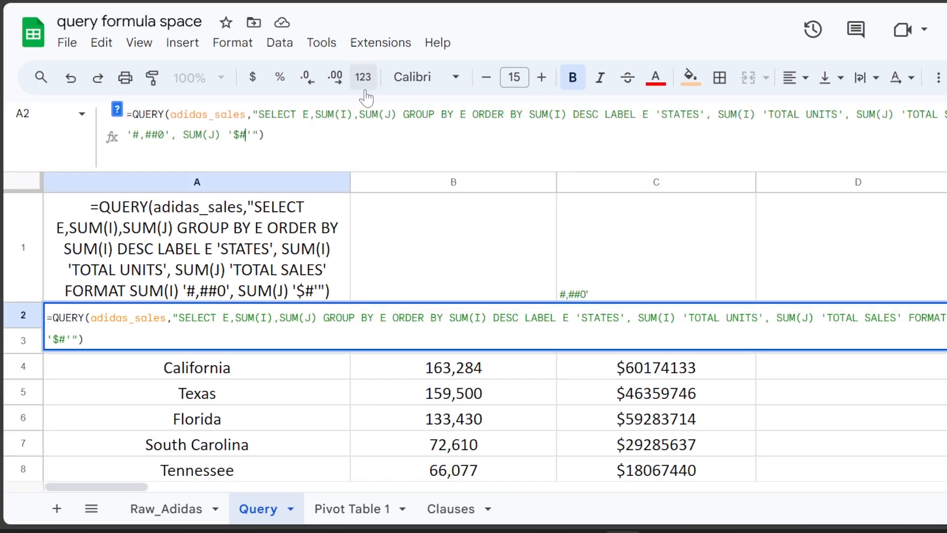
pyautogui.write(',#')
pyautogui.press('Return')
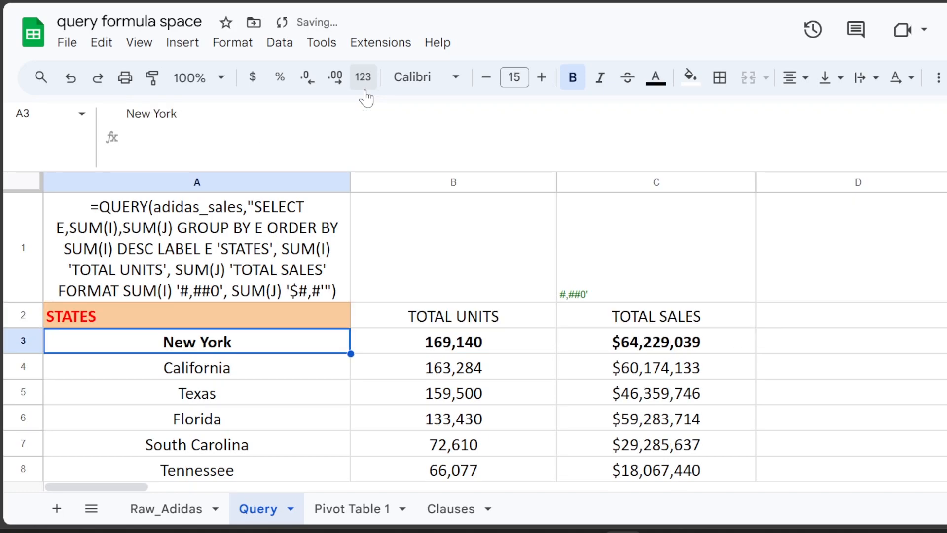
# Review the currency formatting of the values down the TOTAL SALES column.
pyautogui.press('Up')
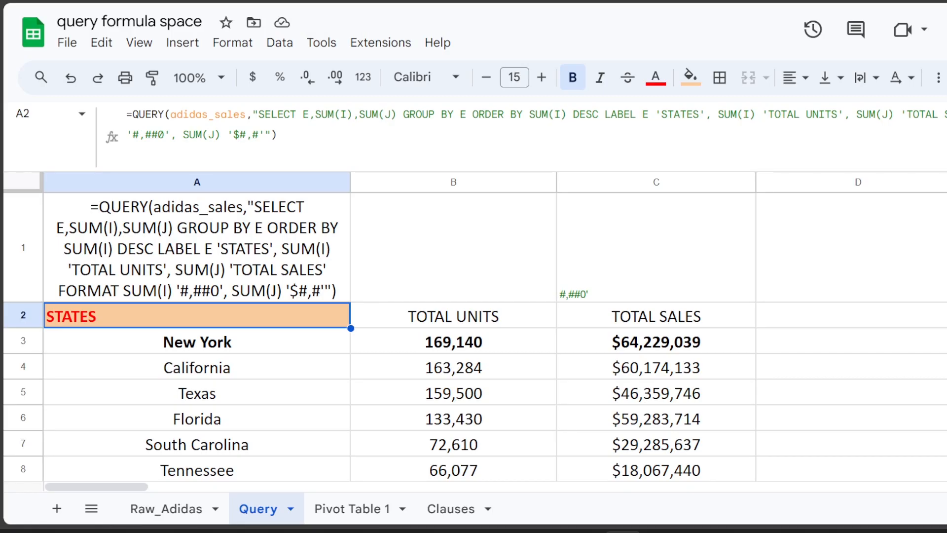
pyautogui.scroll(-5, 703, 375)
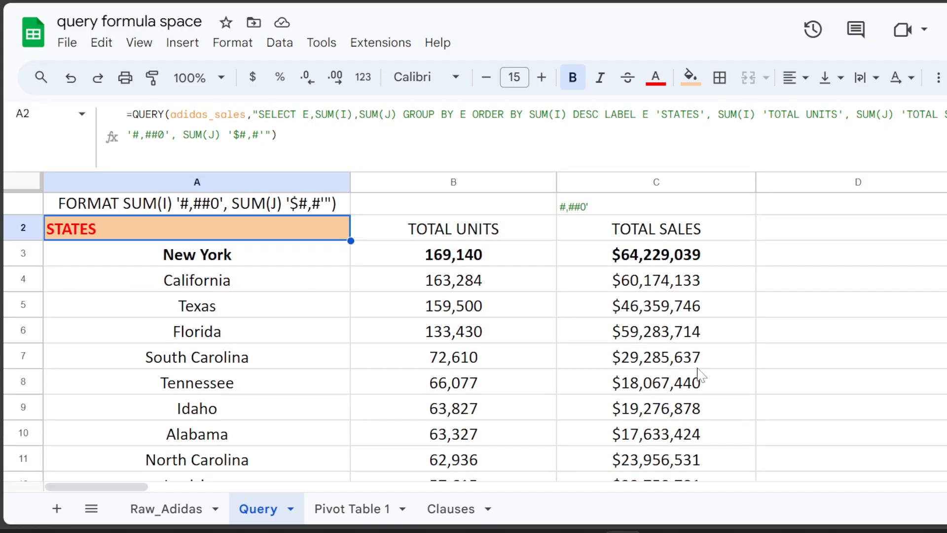
pyautogui.scroll(5, 706, 375)
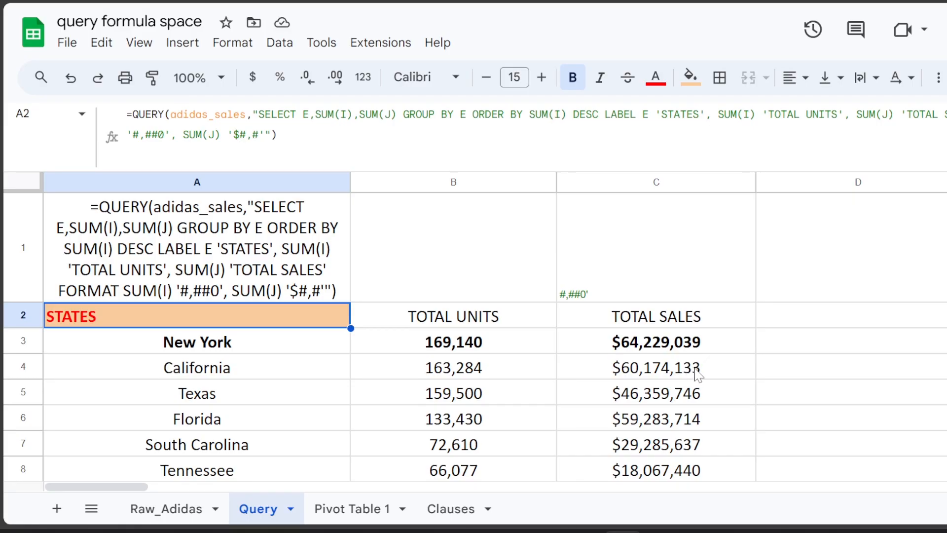
pyautogui.scroll(-5, 666, 353)
pyautogui.scroll(-10, 665, 351)
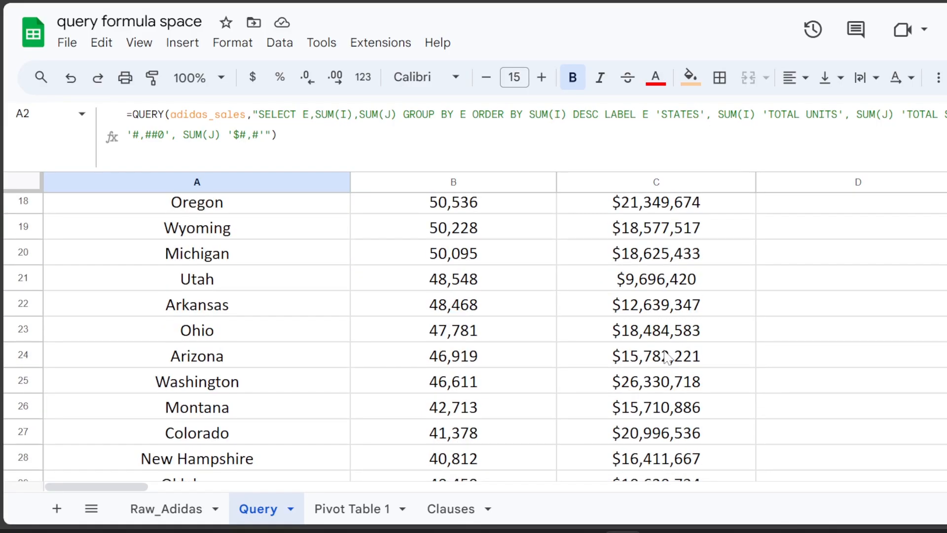
pyautogui.scroll(8, 665, 351)
pyautogui.scroll(5, 666, 360)
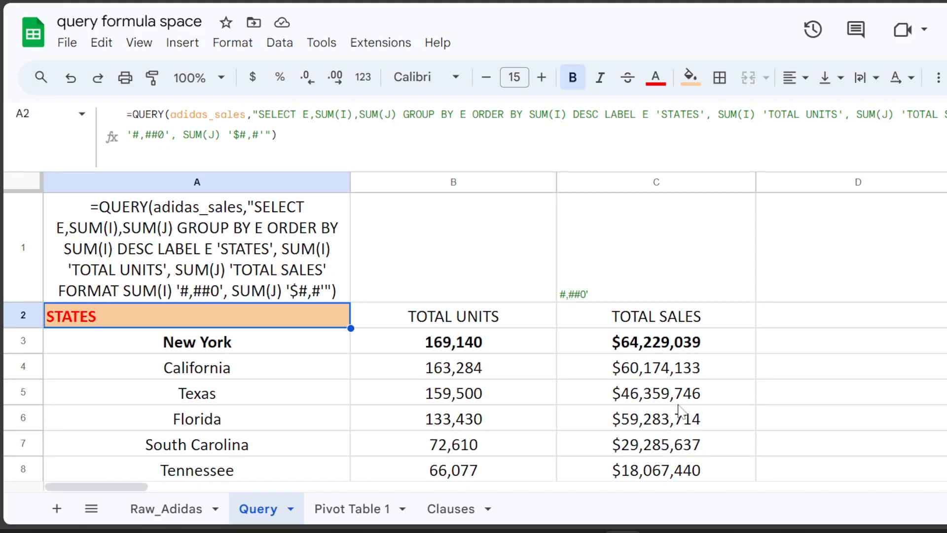
# Find the #,##0.00_);(#,##0.00) pattern among the custom number formats and copy it.
pyautogui.click(231, 44)
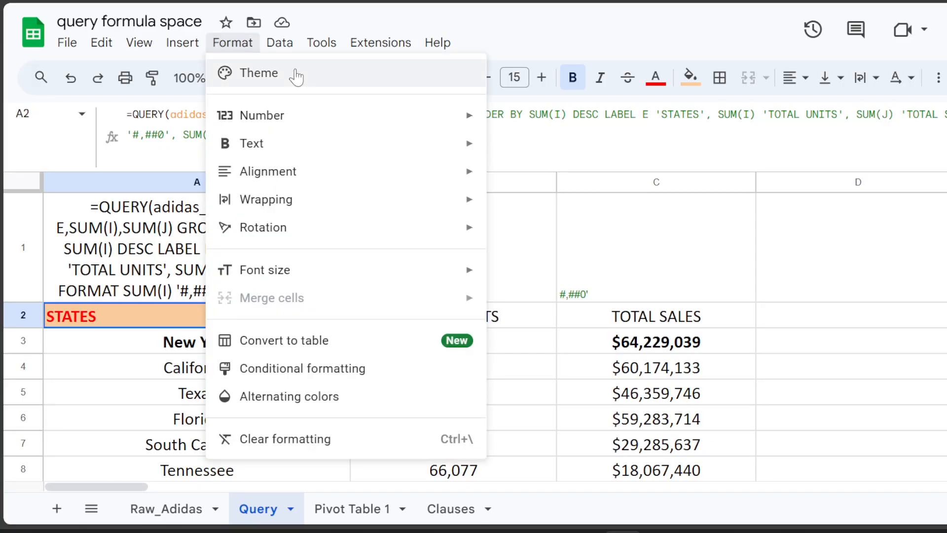
pyautogui.moveTo(362, 118)
pyautogui.scroll(-1, 568, 484)
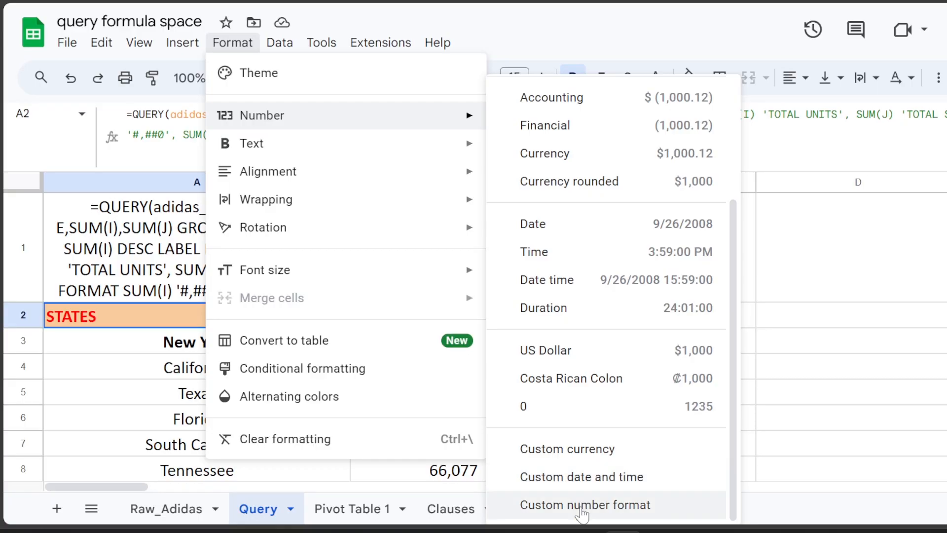
pyautogui.click(583, 506)
pyautogui.scroll(-5, 587, 341)
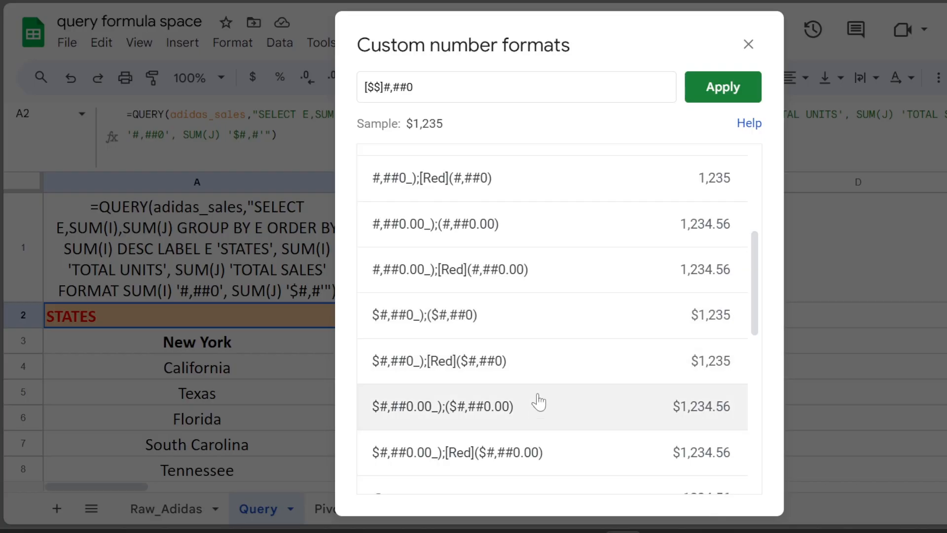
pyautogui.scroll(-1, 539, 396)
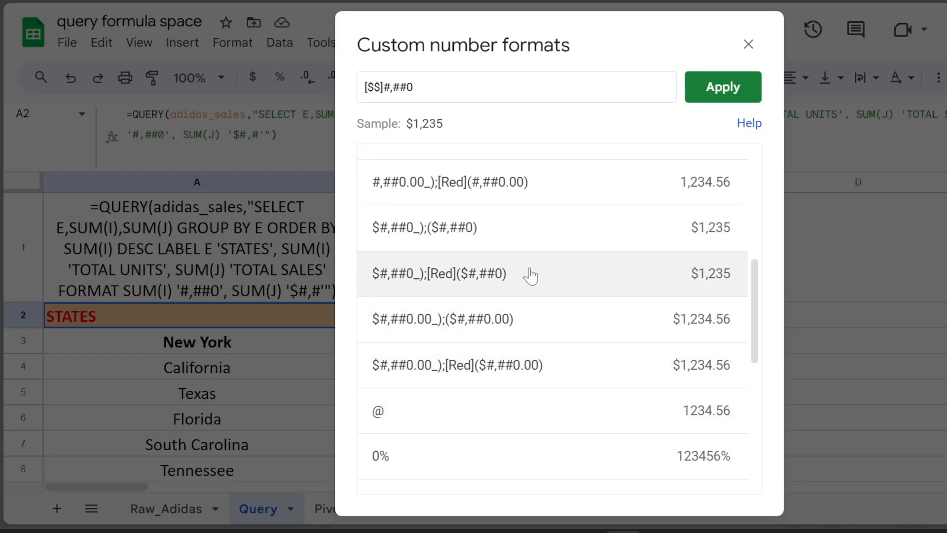
pyautogui.scroll(1, 523, 256)
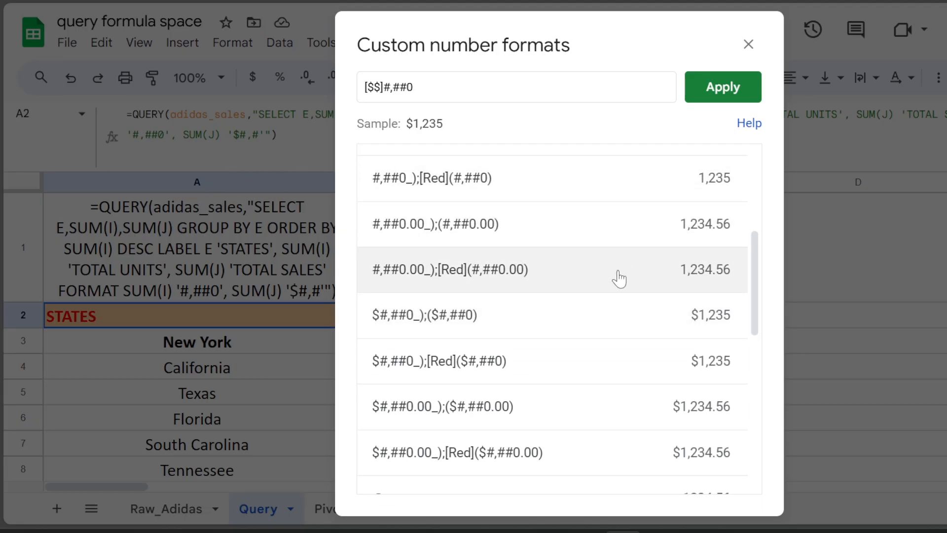
pyautogui.click(515, 226)
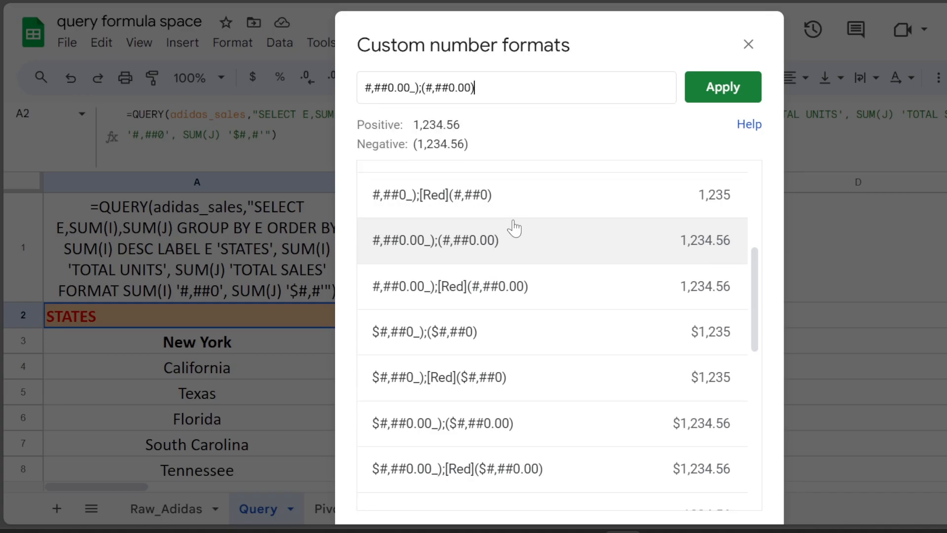
pyautogui.hotkey('ctrl', 'a')
pyautogui.hotkey('ctrl', 'c')
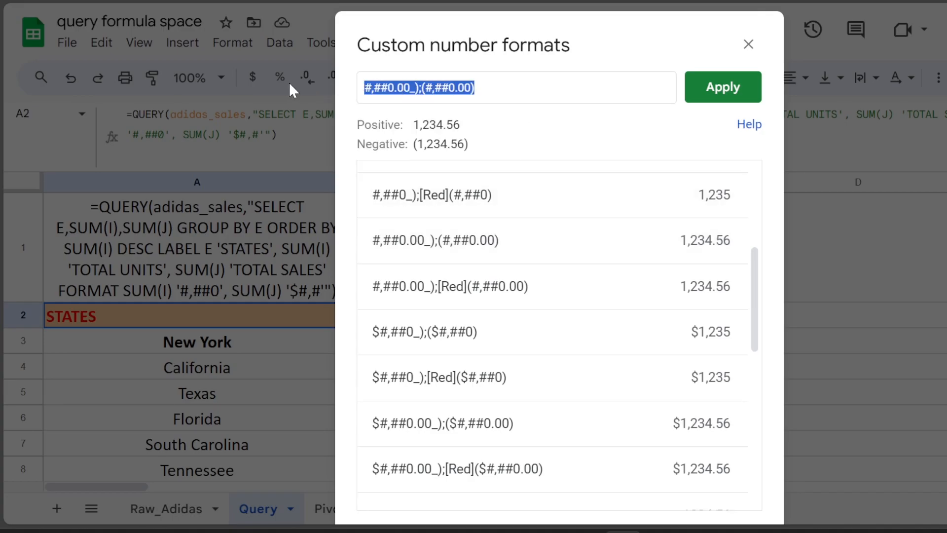
# Replace the SUM(J) format pattern in cell A2's QUERY formula with the copied '#,##0.00_);(#,##0.00)'.
pyautogui.click(747, 44)
pyautogui.moveTo(259, 135); pyautogui.dragTo(233, 135)
pyautogui.hotkey('ctrl', 'v')
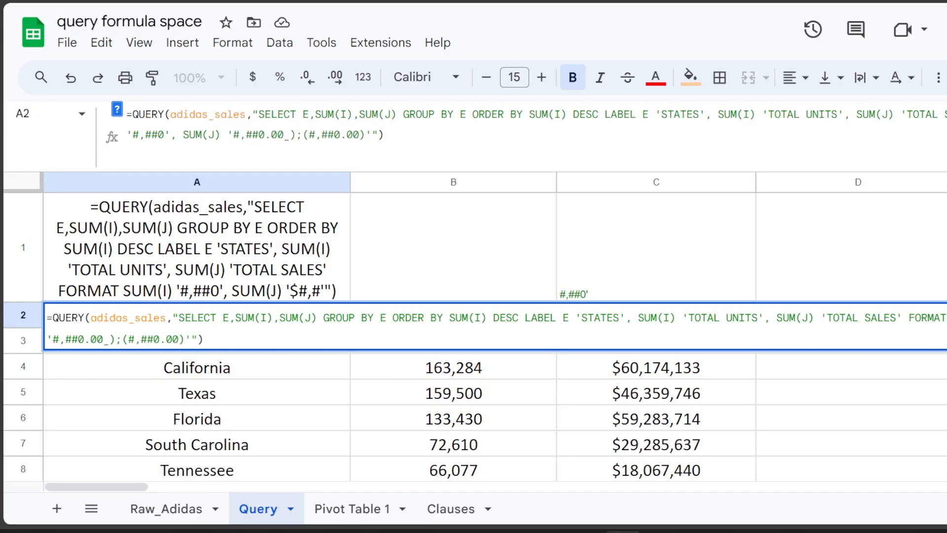
pyautogui.press('Return')
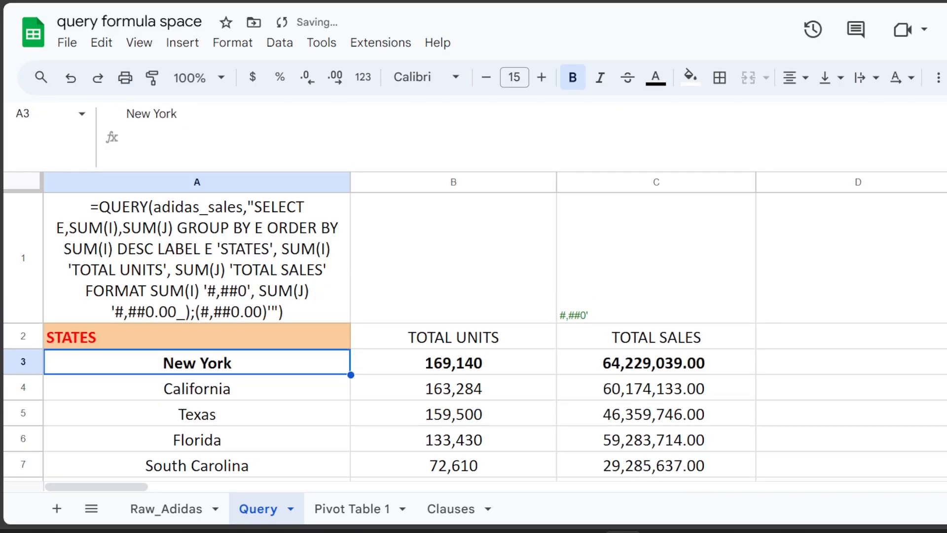
# Add a dollar sign at the start of the SUM(J) pattern in cell A2's QUERY formula, making it '$#,##0.00_);(#,##0.00)'.
pyautogui.click(265, 336)
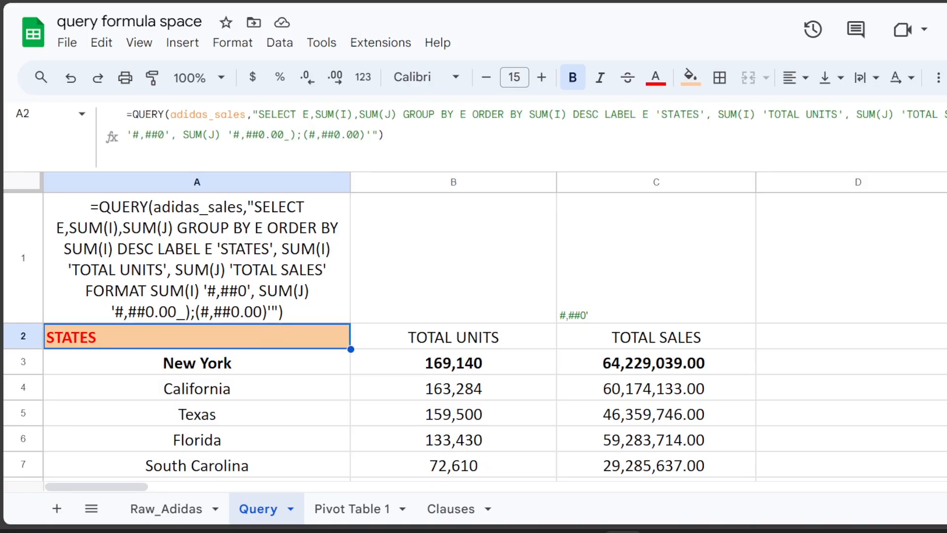
pyautogui.click(233, 134)
pyautogui.write('$')
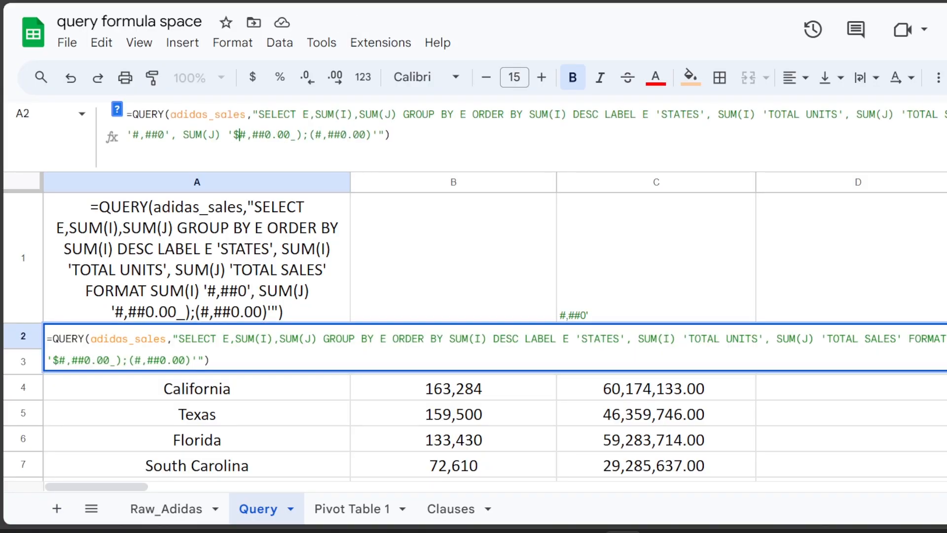
pyautogui.press('Return')
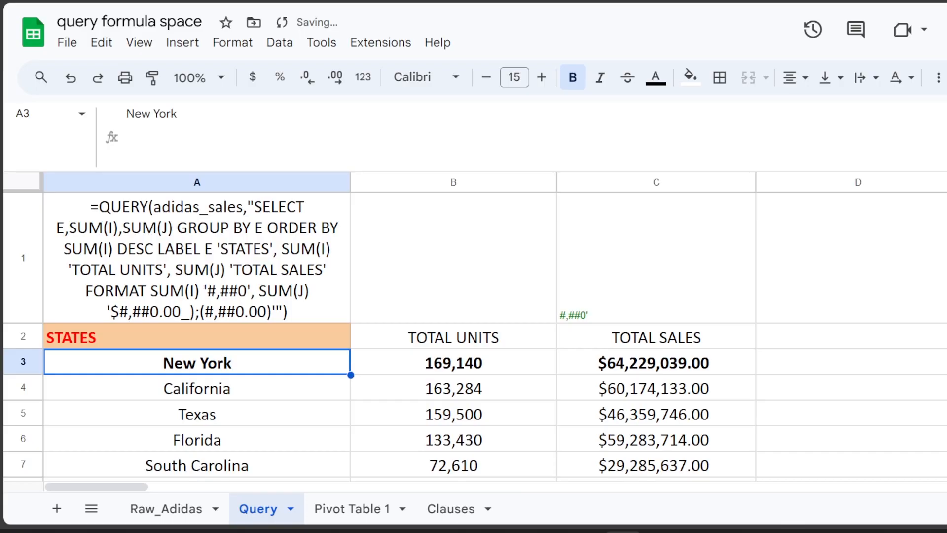
pyautogui.scroll(-7, 659, 423)
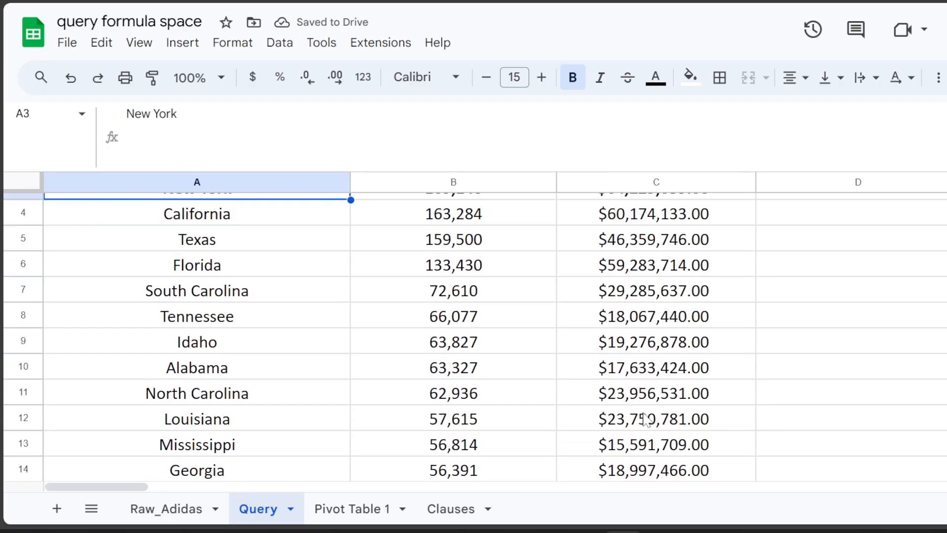
pyautogui.scroll(7, 702, 363)
pyautogui.click(305, 329)
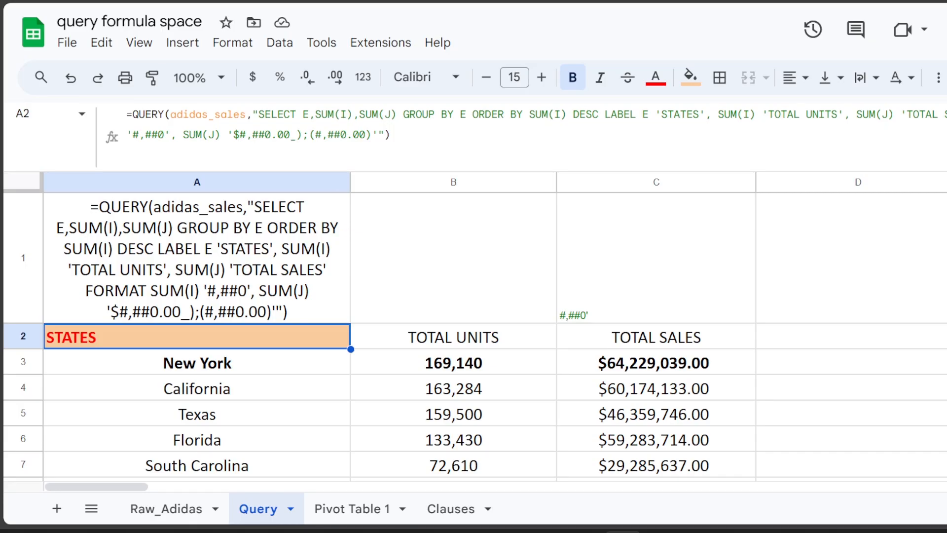
pyautogui.click(366, 135)
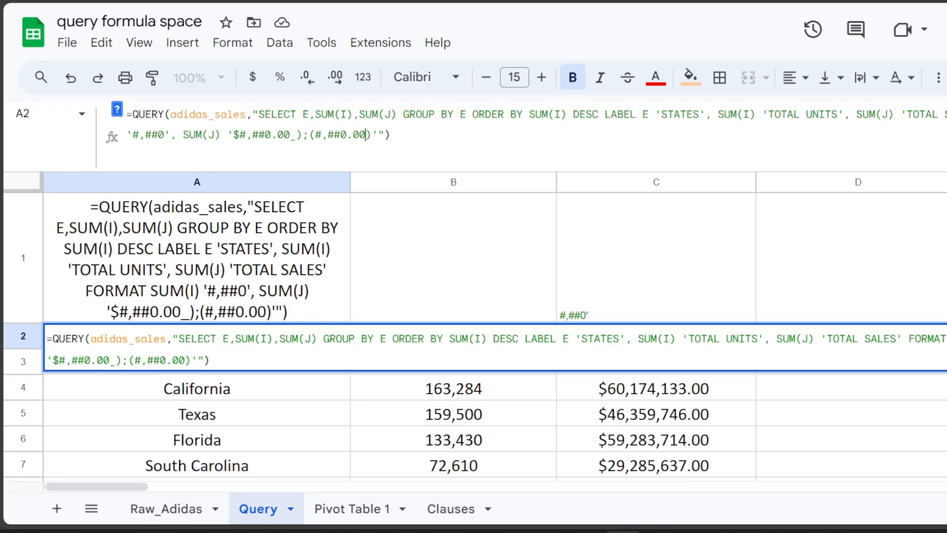
pyautogui.press('Escape')
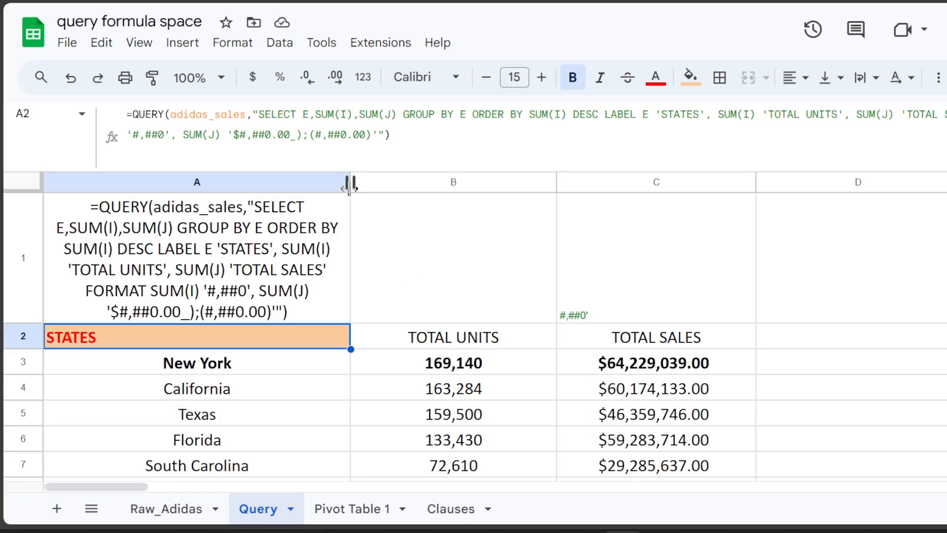
# Add the Product (G) and Sales Method (M) columns from Raw_Adidas to the SELECT and GROUP BY clauses of cell A2's QUERY formula.
pyautogui.click(191, 510)
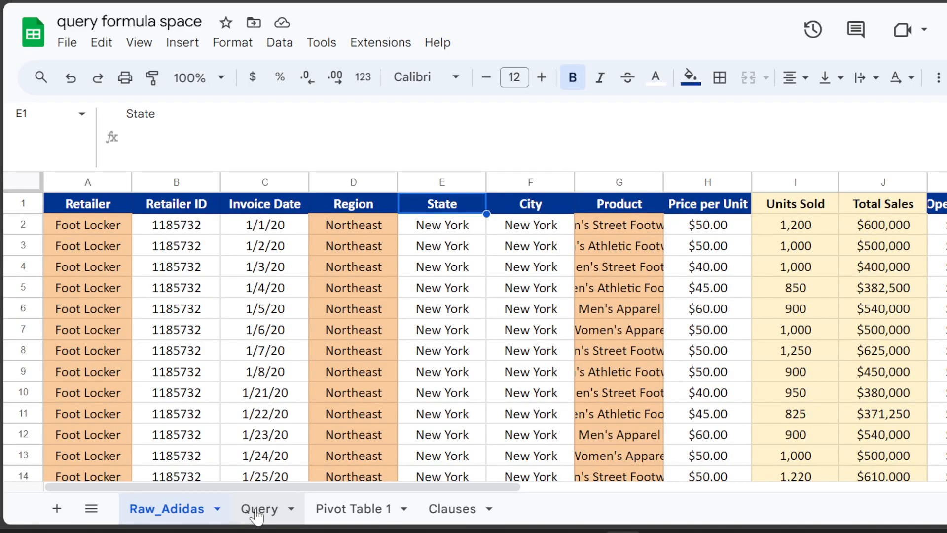
pyautogui.moveTo(242, 487); pyautogui.dragTo(328, 493)
pyautogui.click(265, 514)
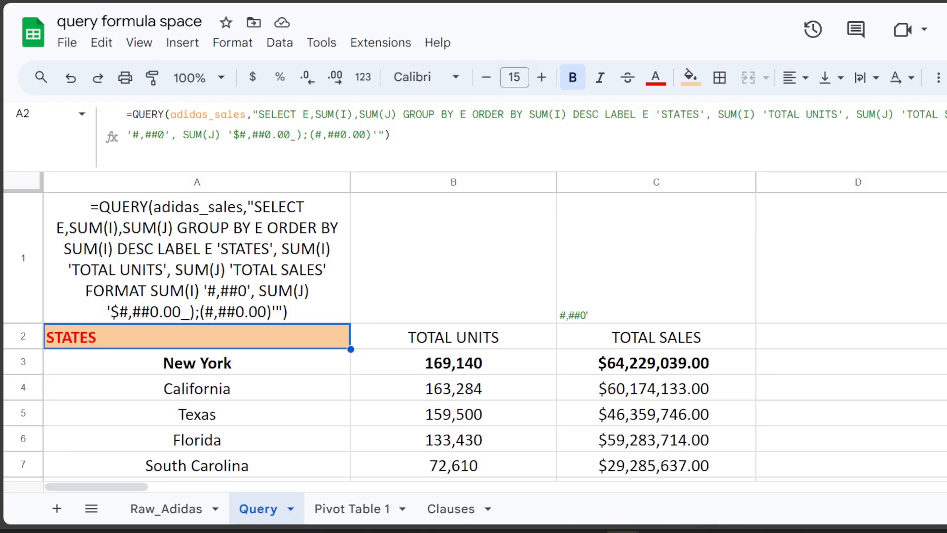
pyautogui.click(310, 115)
pyautogui.press('Right')
pyautogui.press('BackSpace')
pyautogui.write('G,')
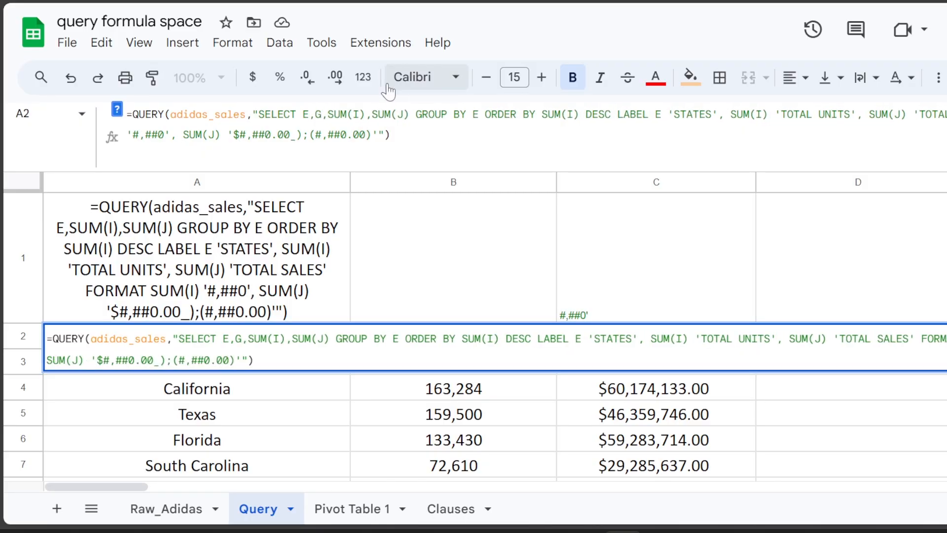
pyautogui.write('M,')
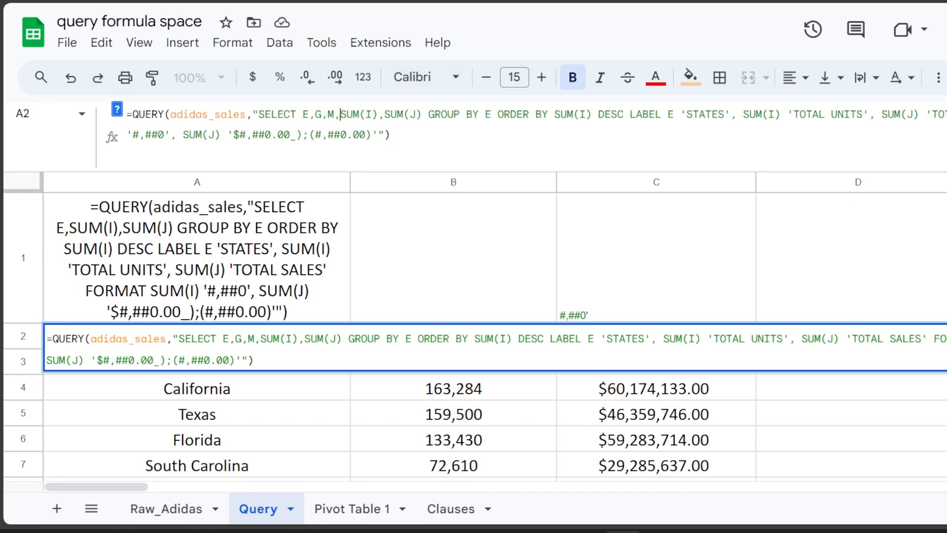
pyautogui.write(',G,M')
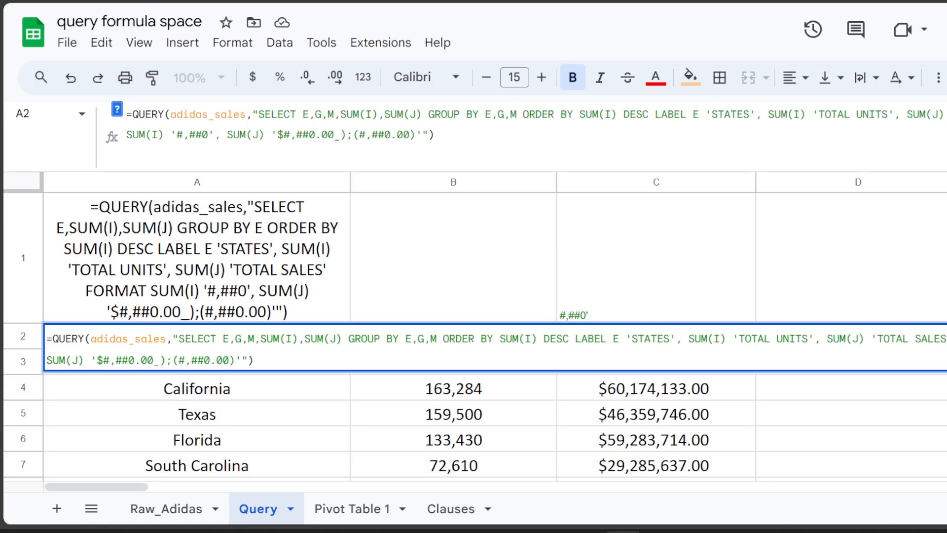
pyautogui.press('Return')
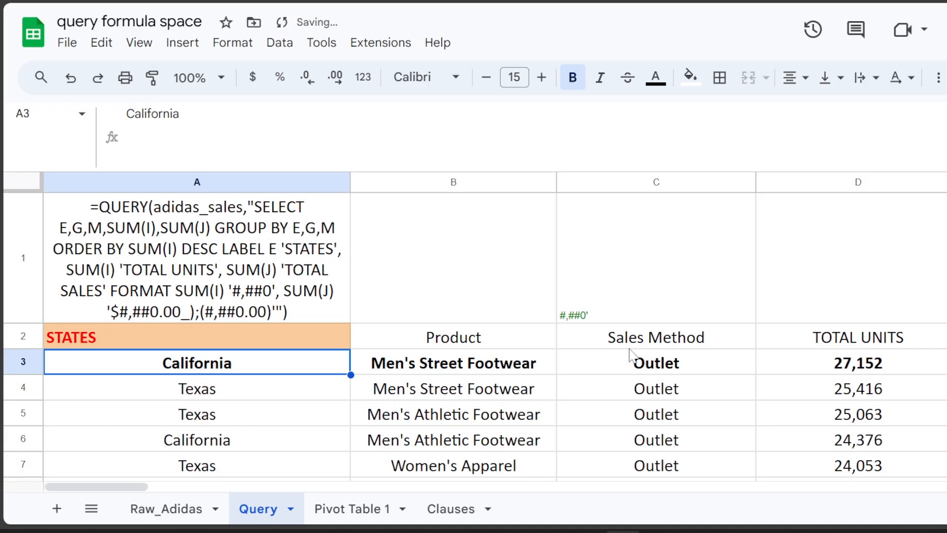
# Review the query output across the state, product, sales method, total units and total sales columns, including the formula in A2.
pyautogui.scroll(-2, 598, 315)
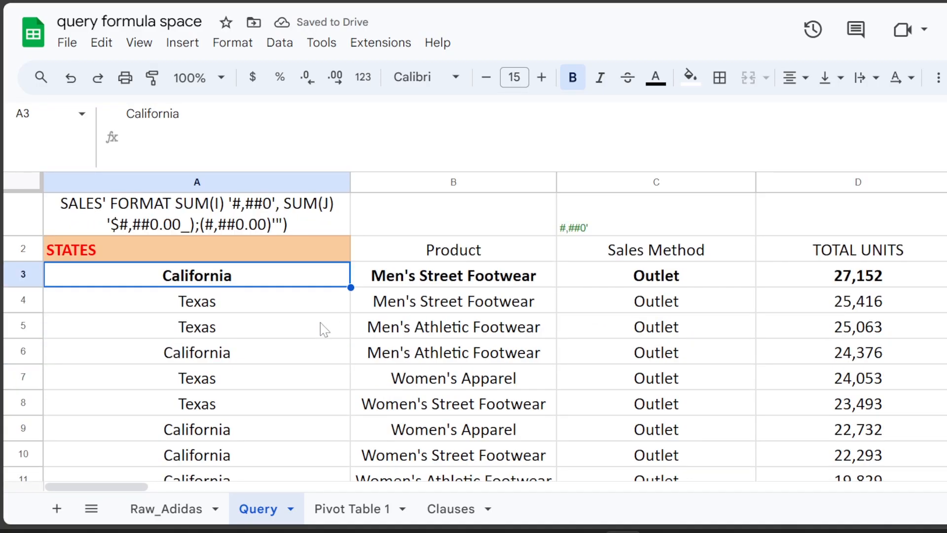
pyautogui.moveTo(147, 487); pyautogui.dragTo(199, 492)
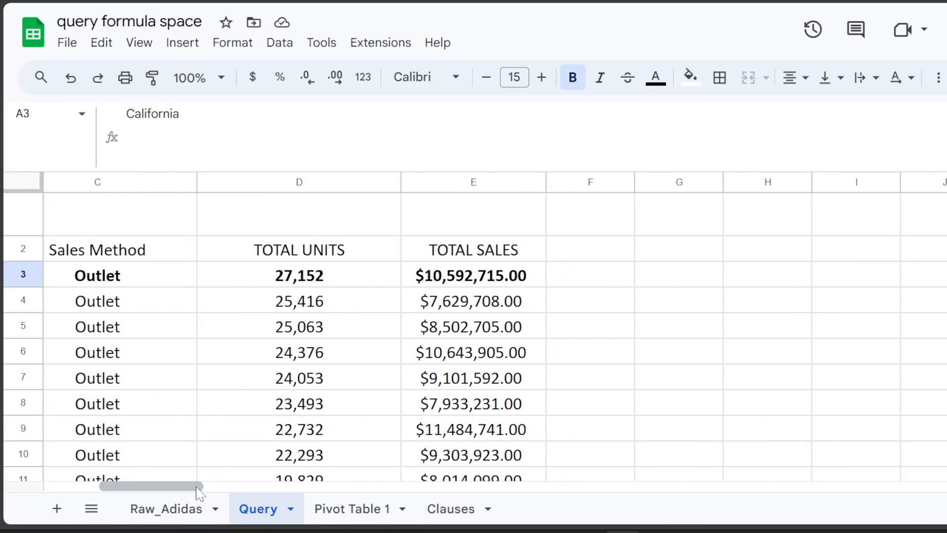
pyautogui.scroll(-10, 316, 287)
pyautogui.scroll(5, 312, 297)
pyautogui.scroll(5, 474, 320)
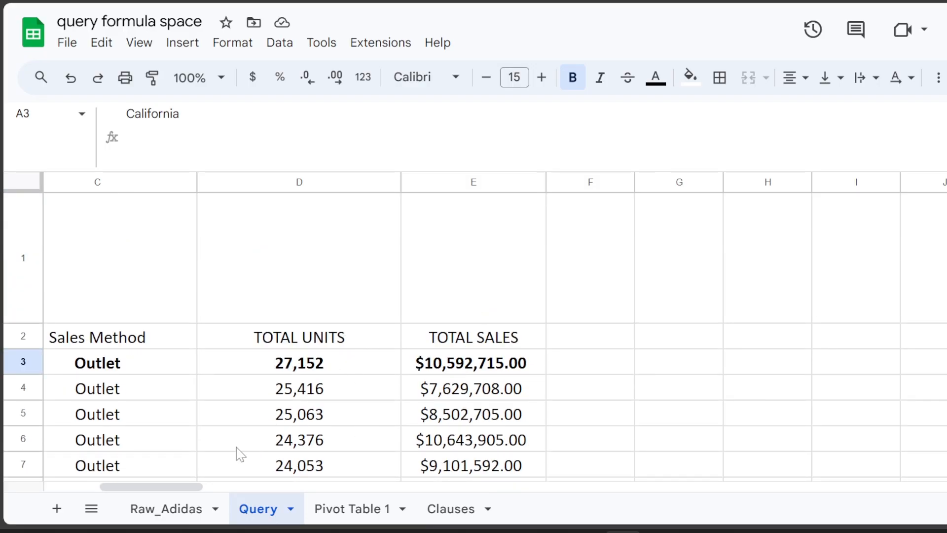
pyautogui.moveTo(165, 488); pyautogui.dragTo(111, 494)
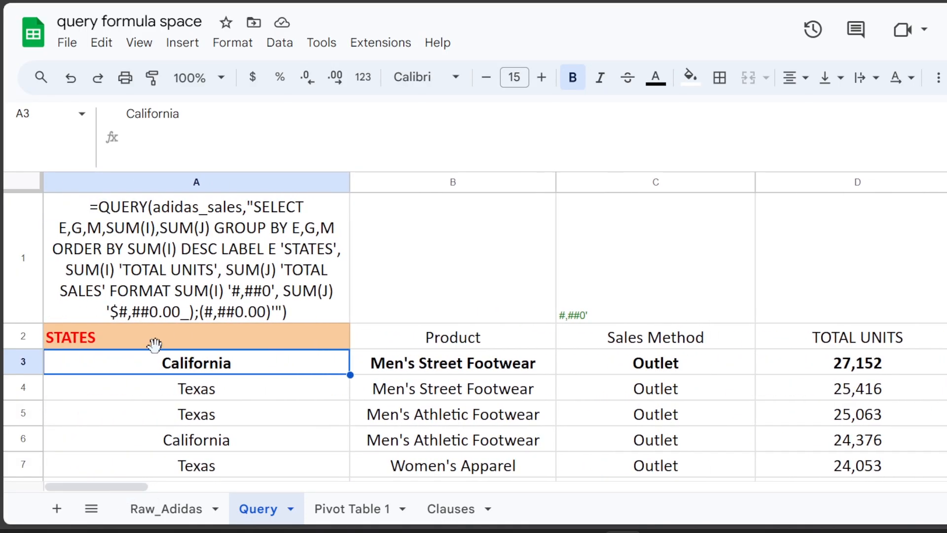
pyautogui.click(205, 298)
pyautogui.click(243, 338)
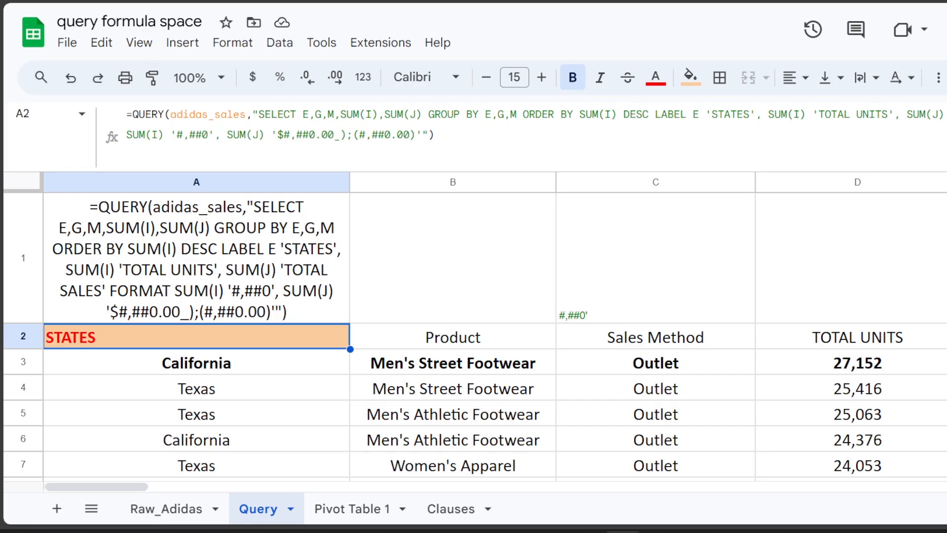
# Review the clause descriptions on the Clauses sheet and the source data on Raw_Adidas, then return to the Query sheet.
pyautogui.click(451, 509)
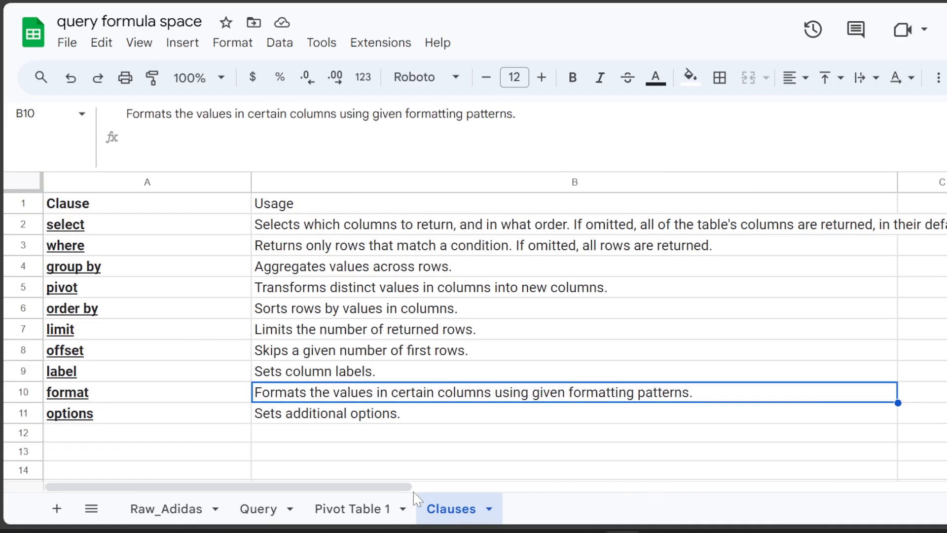
pyautogui.moveTo(95, 339); pyautogui.dragTo(520, 378)
pyautogui.click(520, 381)
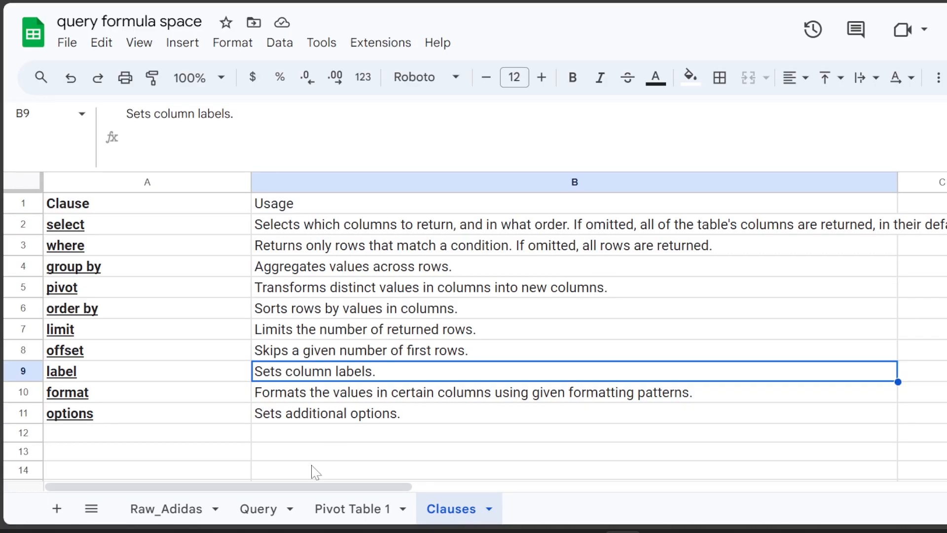
pyautogui.click(172, 508)
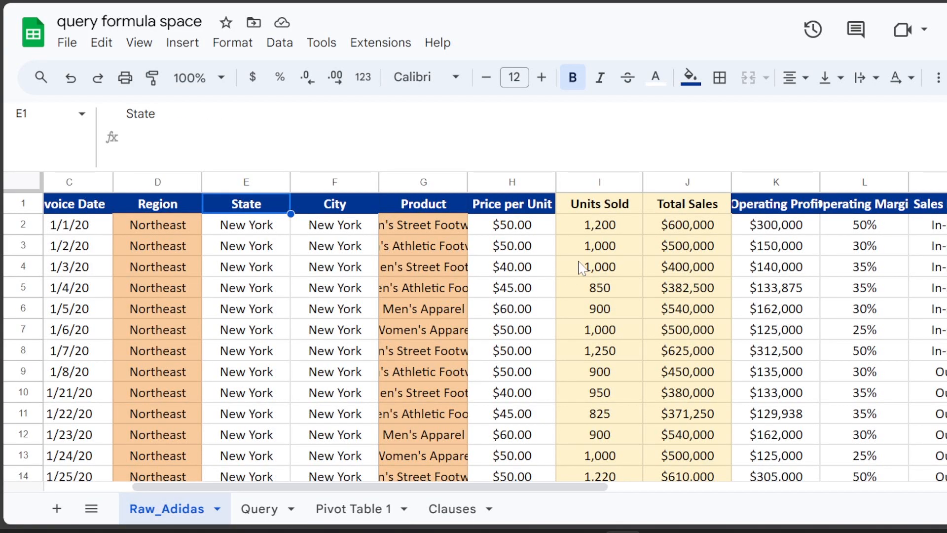
pyautogui.click(259, 508)
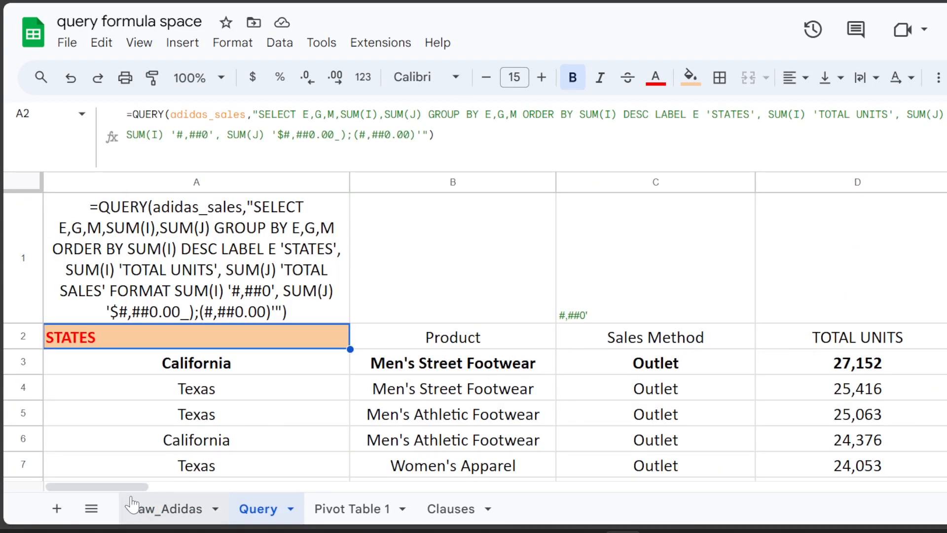